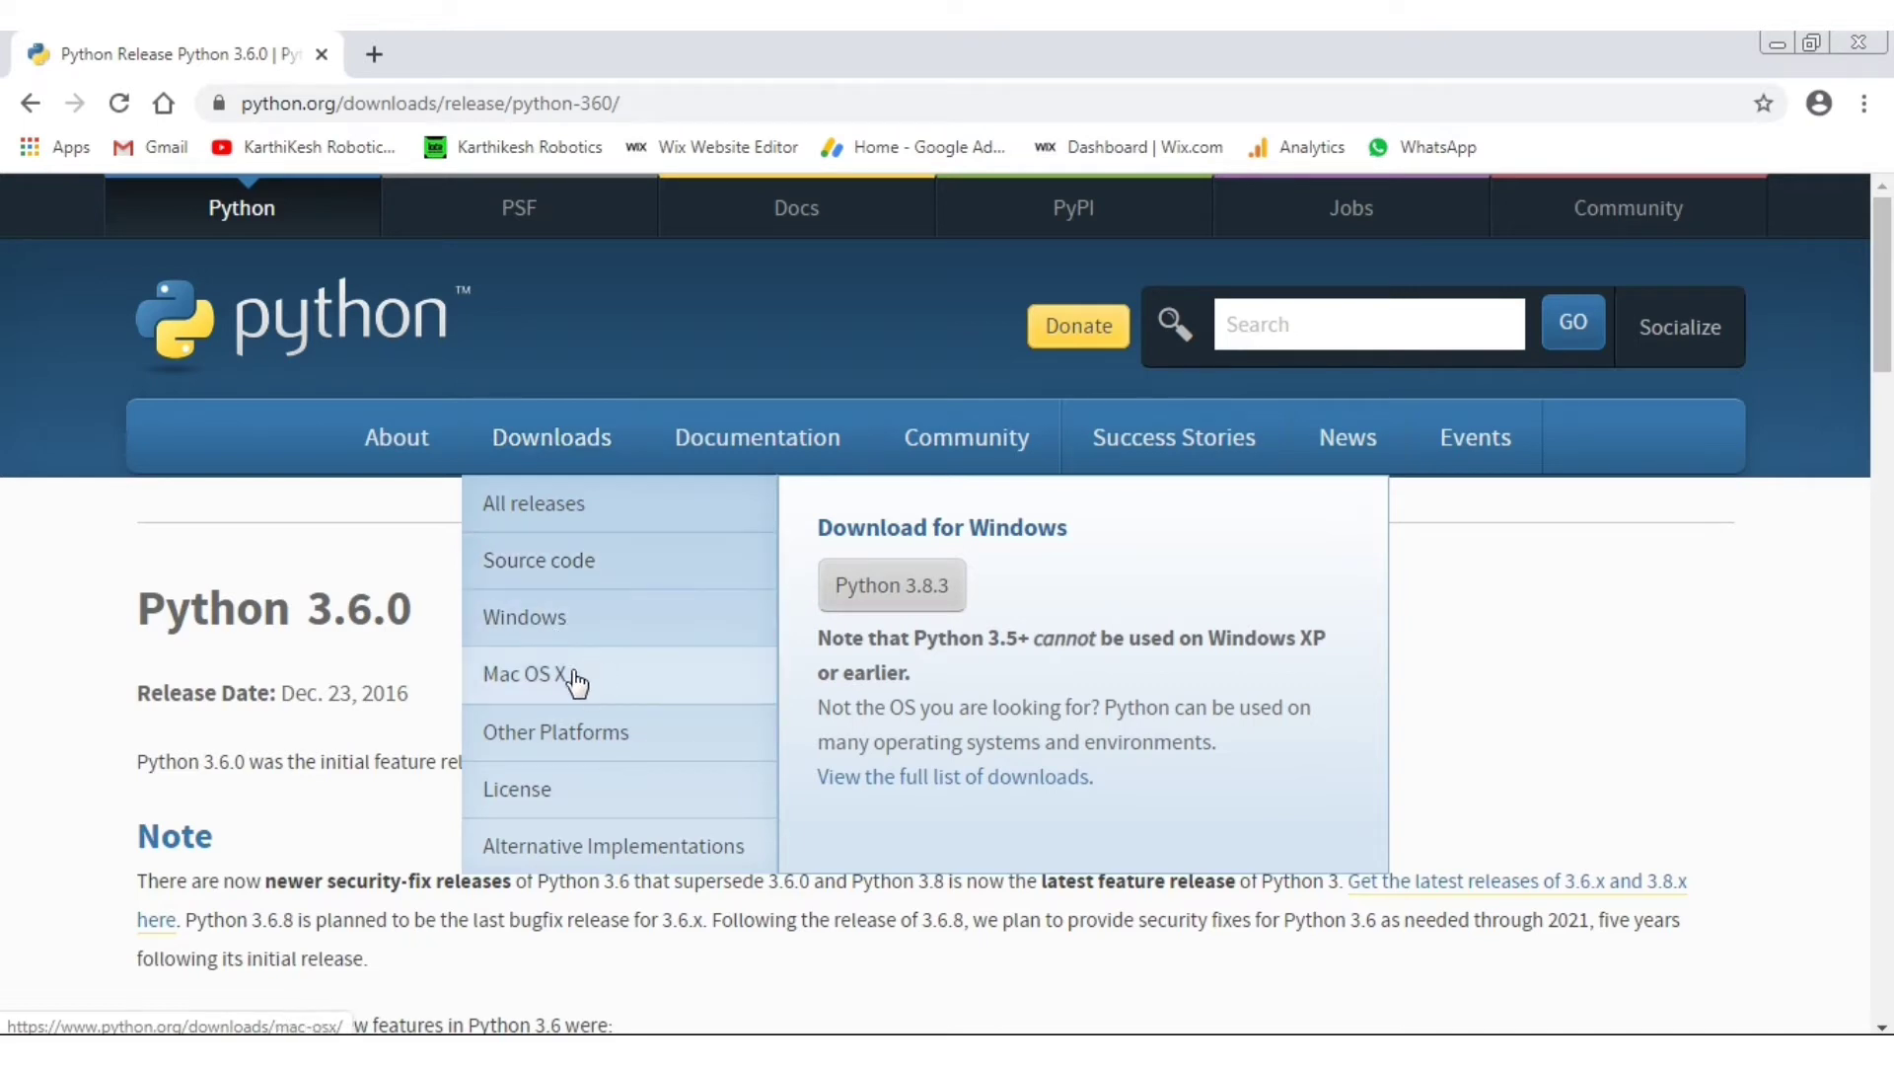
# Download the Windows x86-64 executable installer for Python 3.6.0 and save it as python-3.6.0-amd64 in the Downloads folder
pyautogui.scroll(-10, 415, 681)
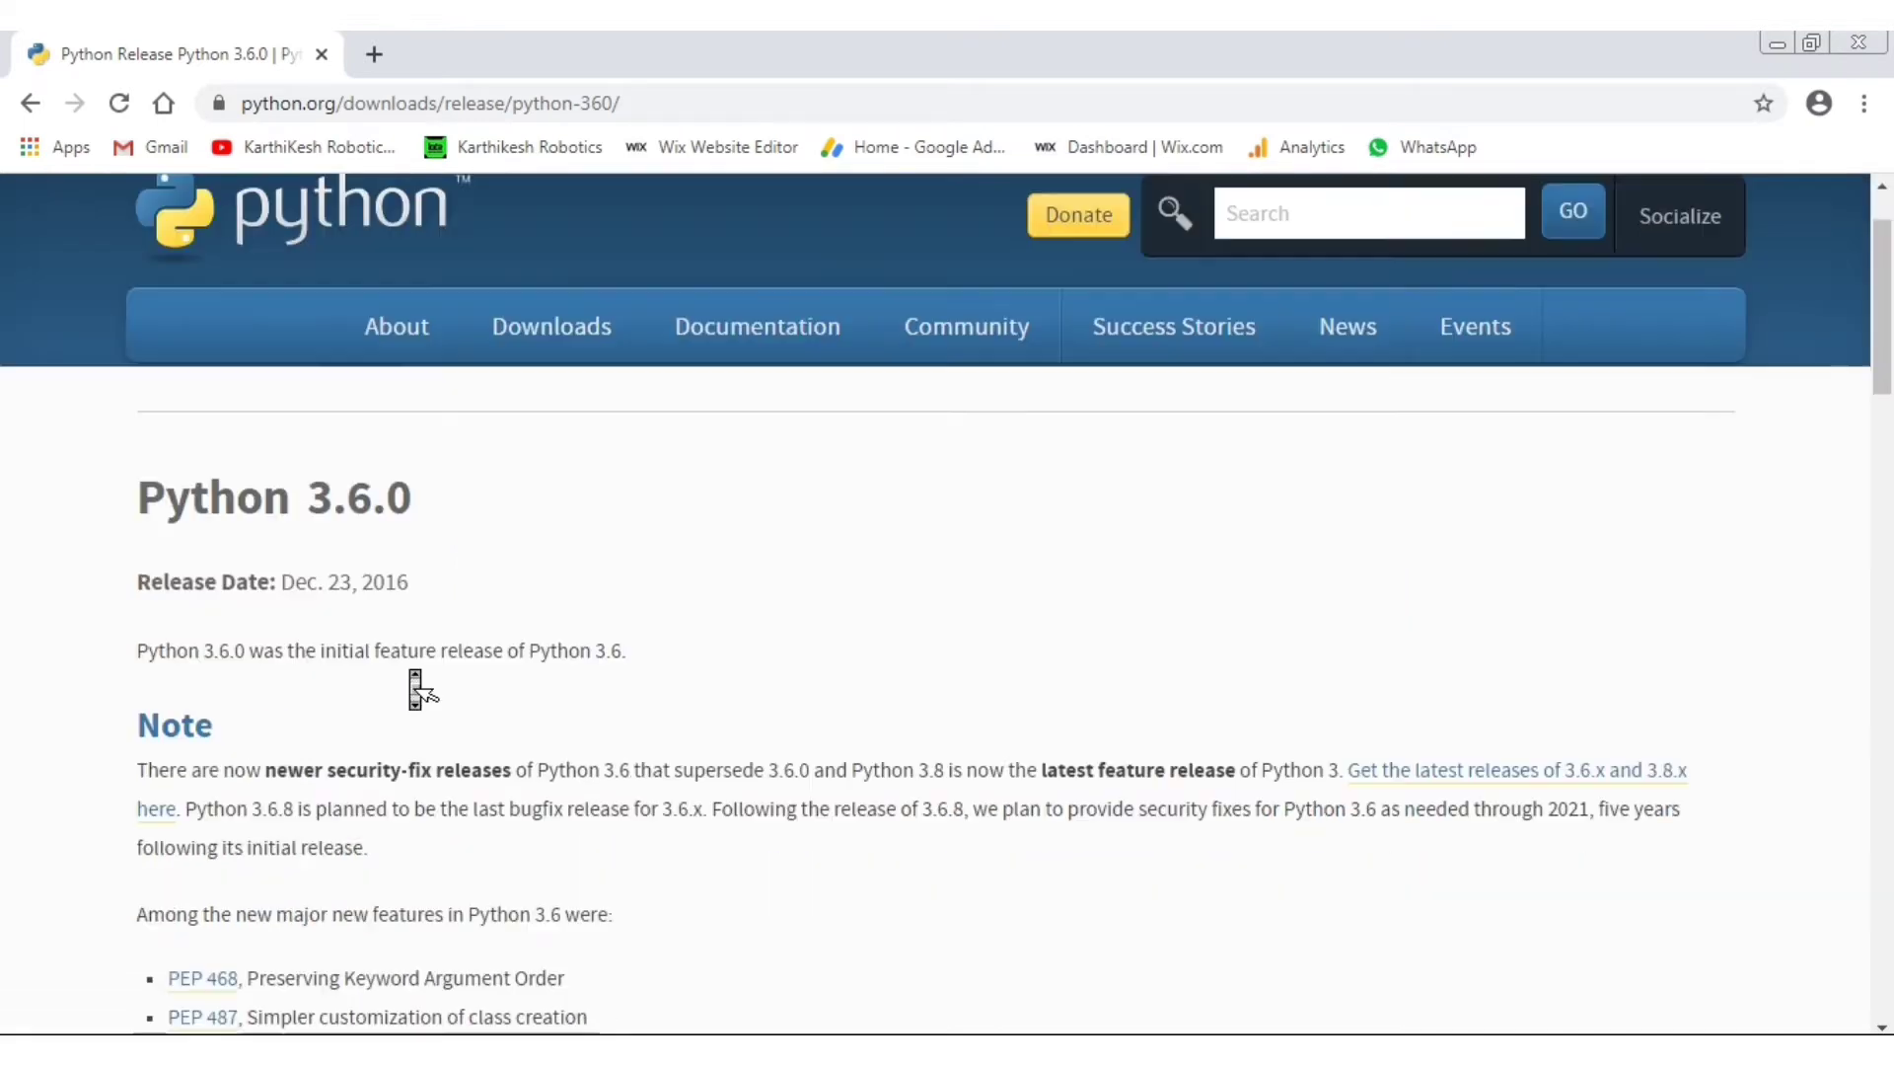
pyautogui.scroll(-14, 414, 681)
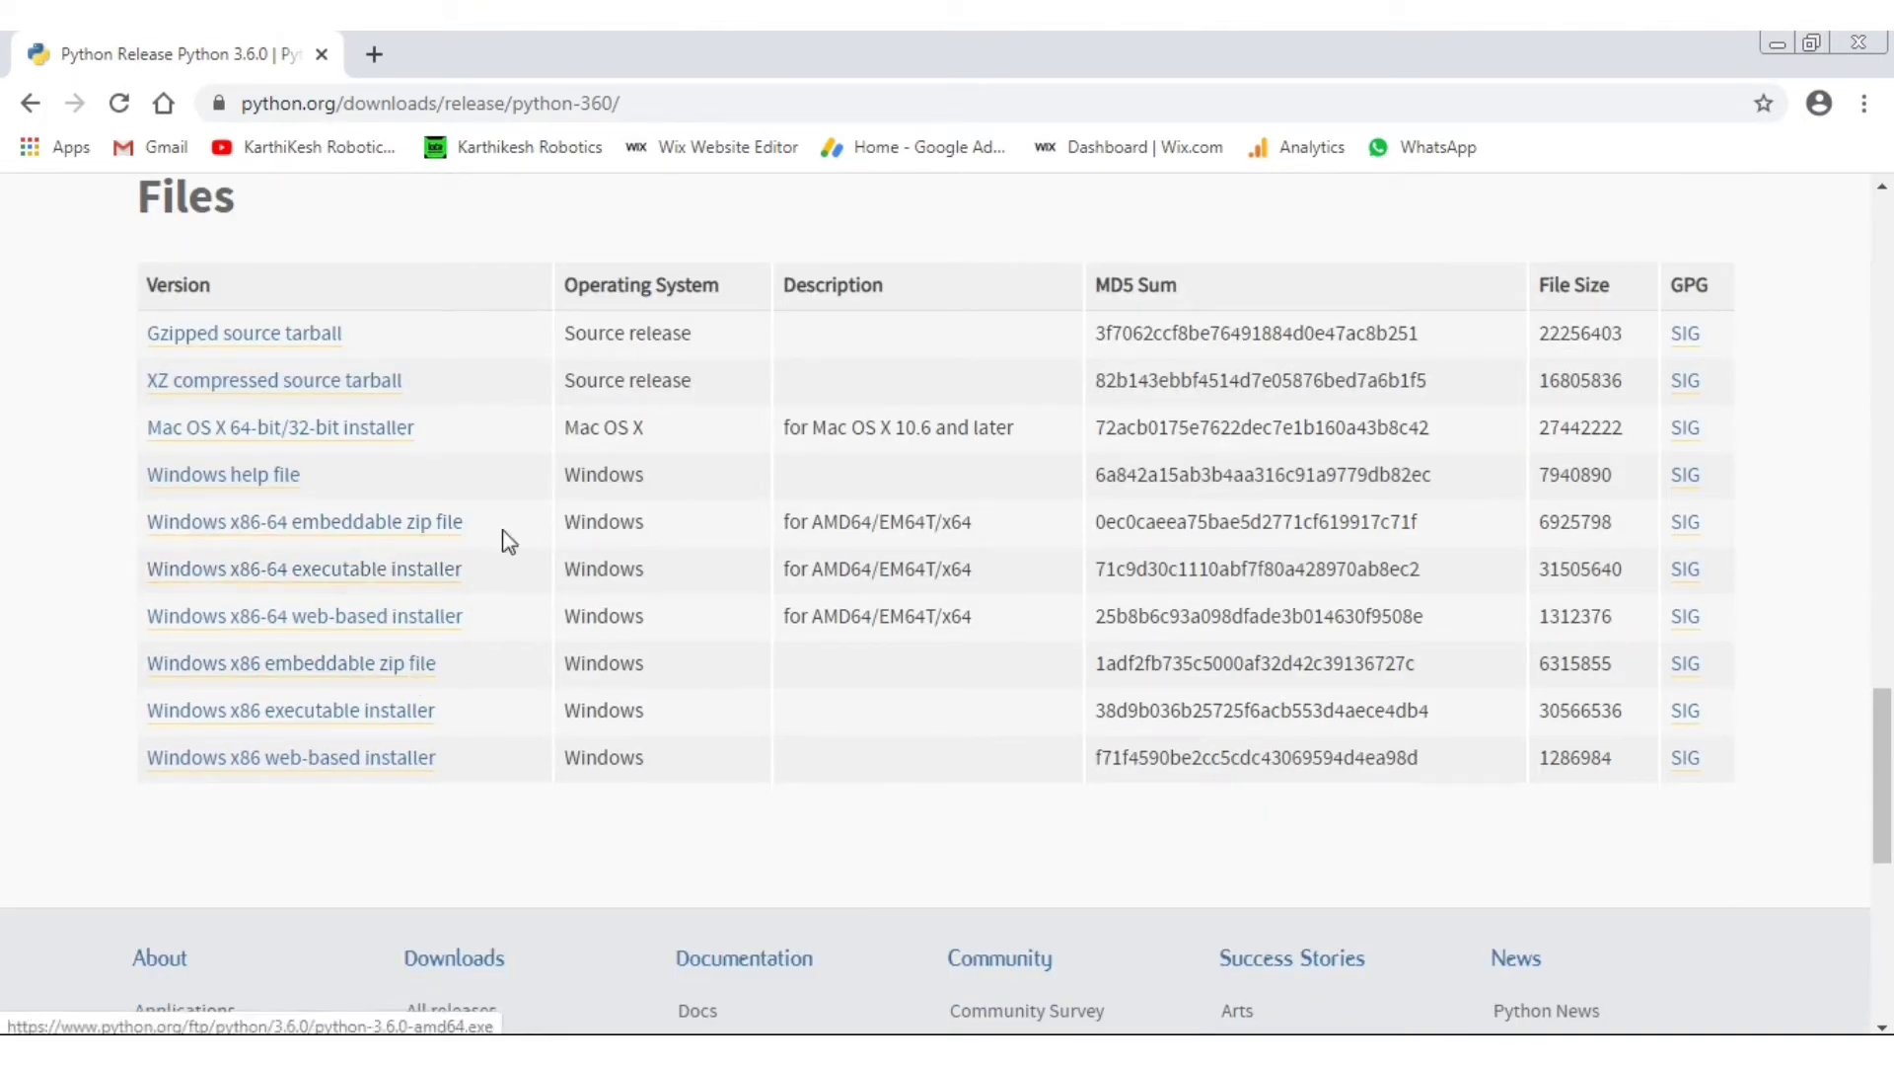
pyautogui.click(423, 586)
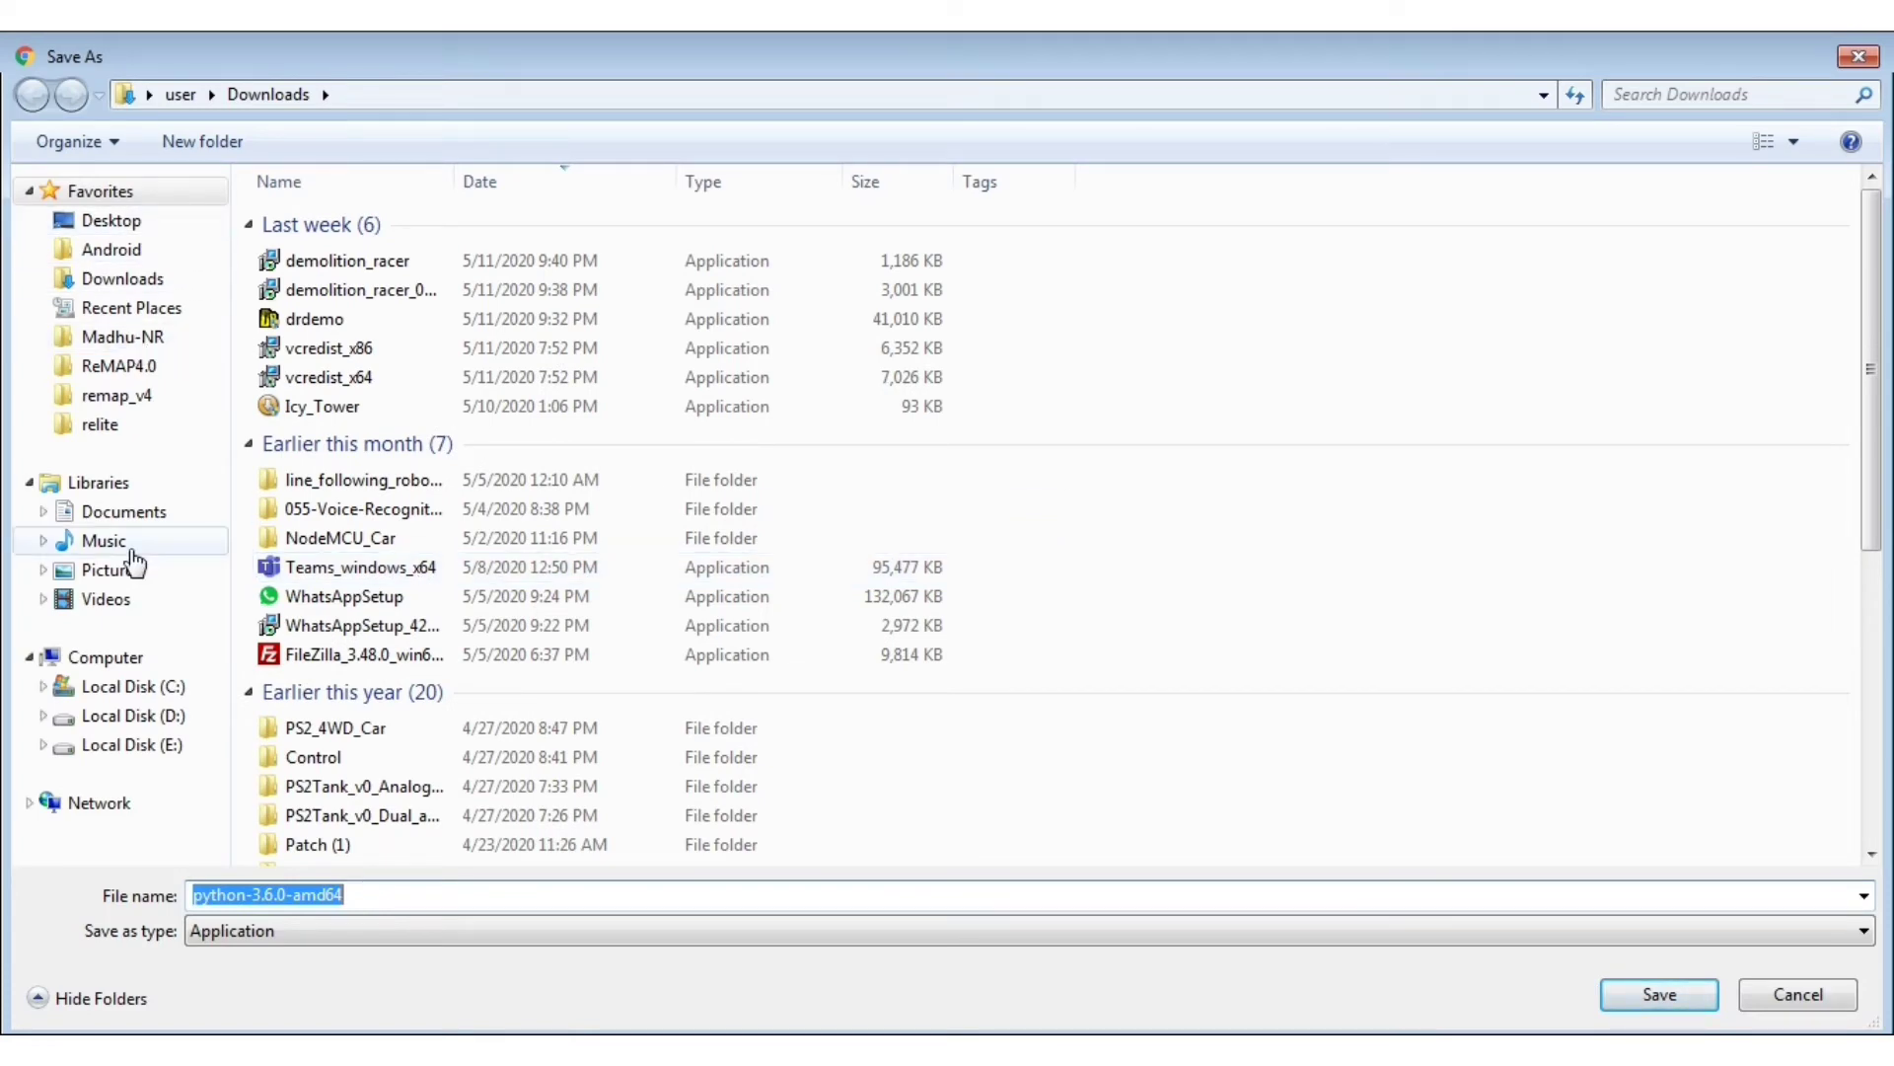
pyautogui.click(158, 280)
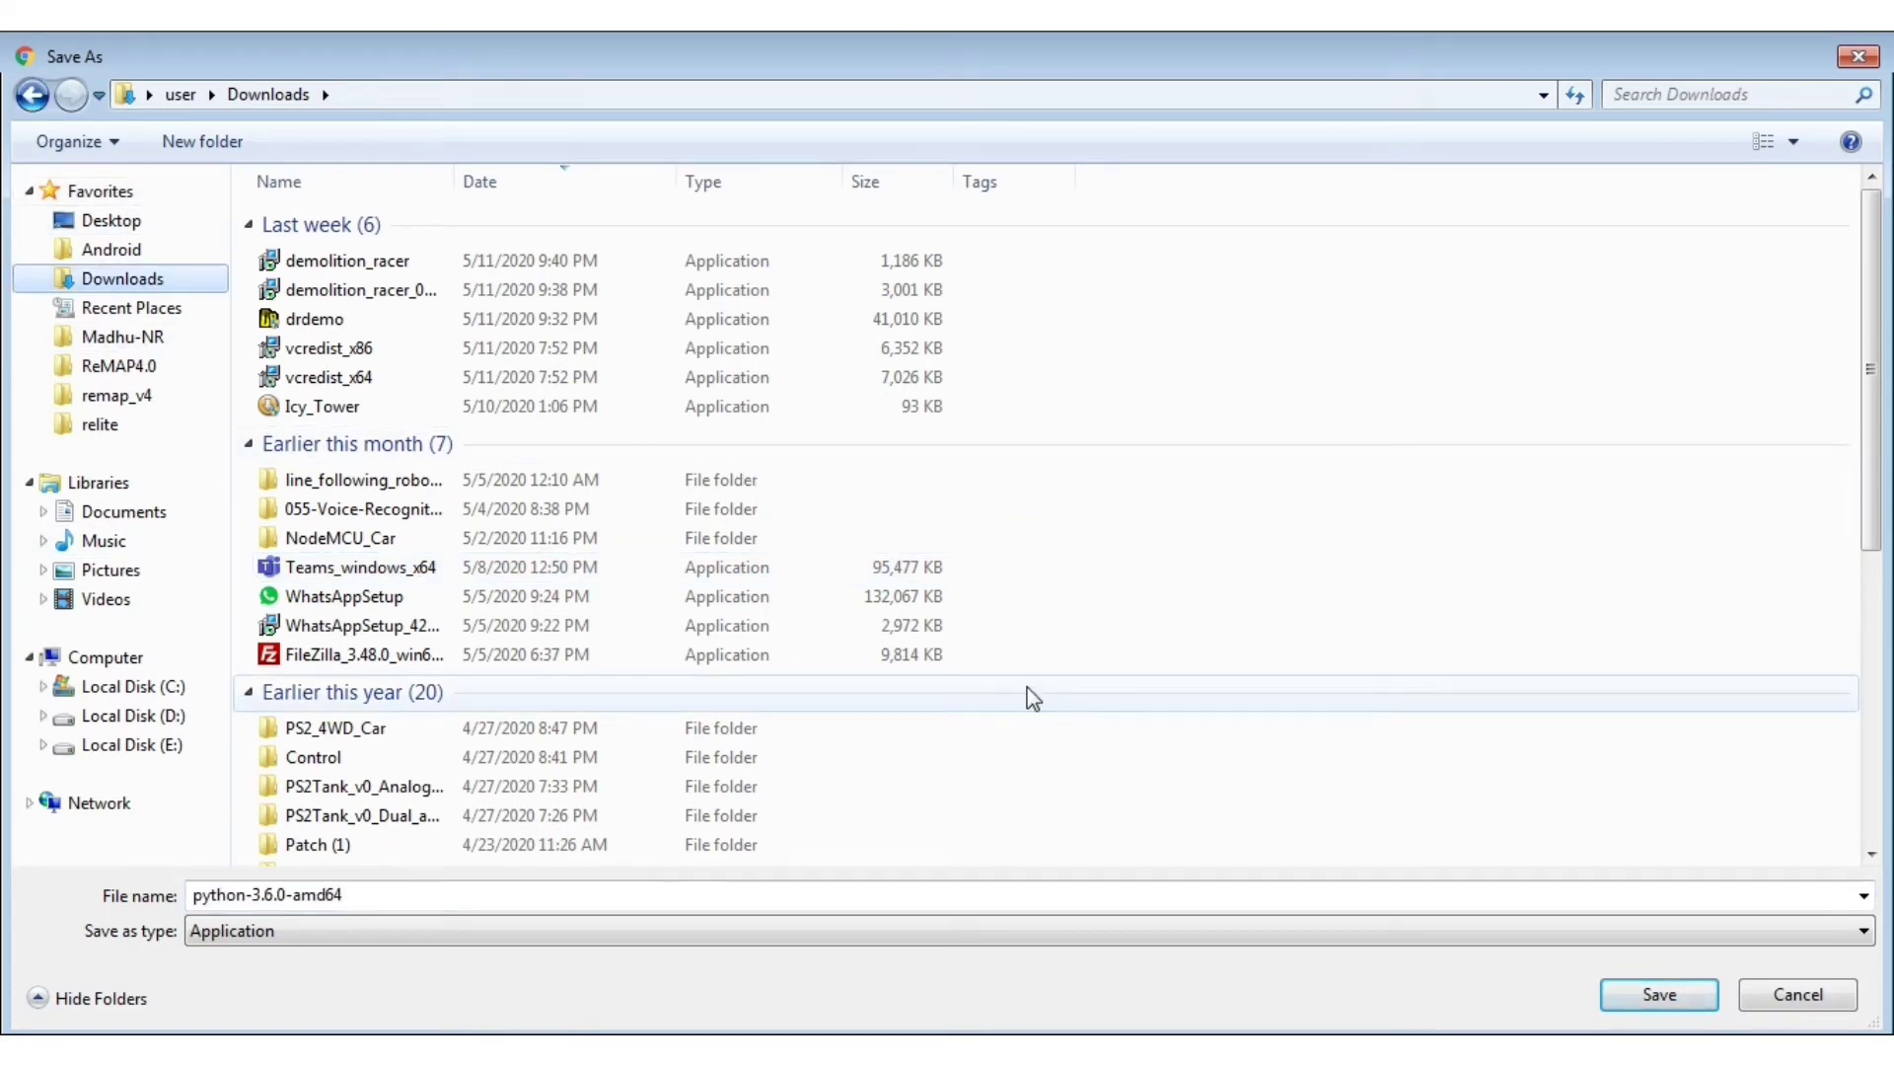
pyautogui.click(1644, 992)
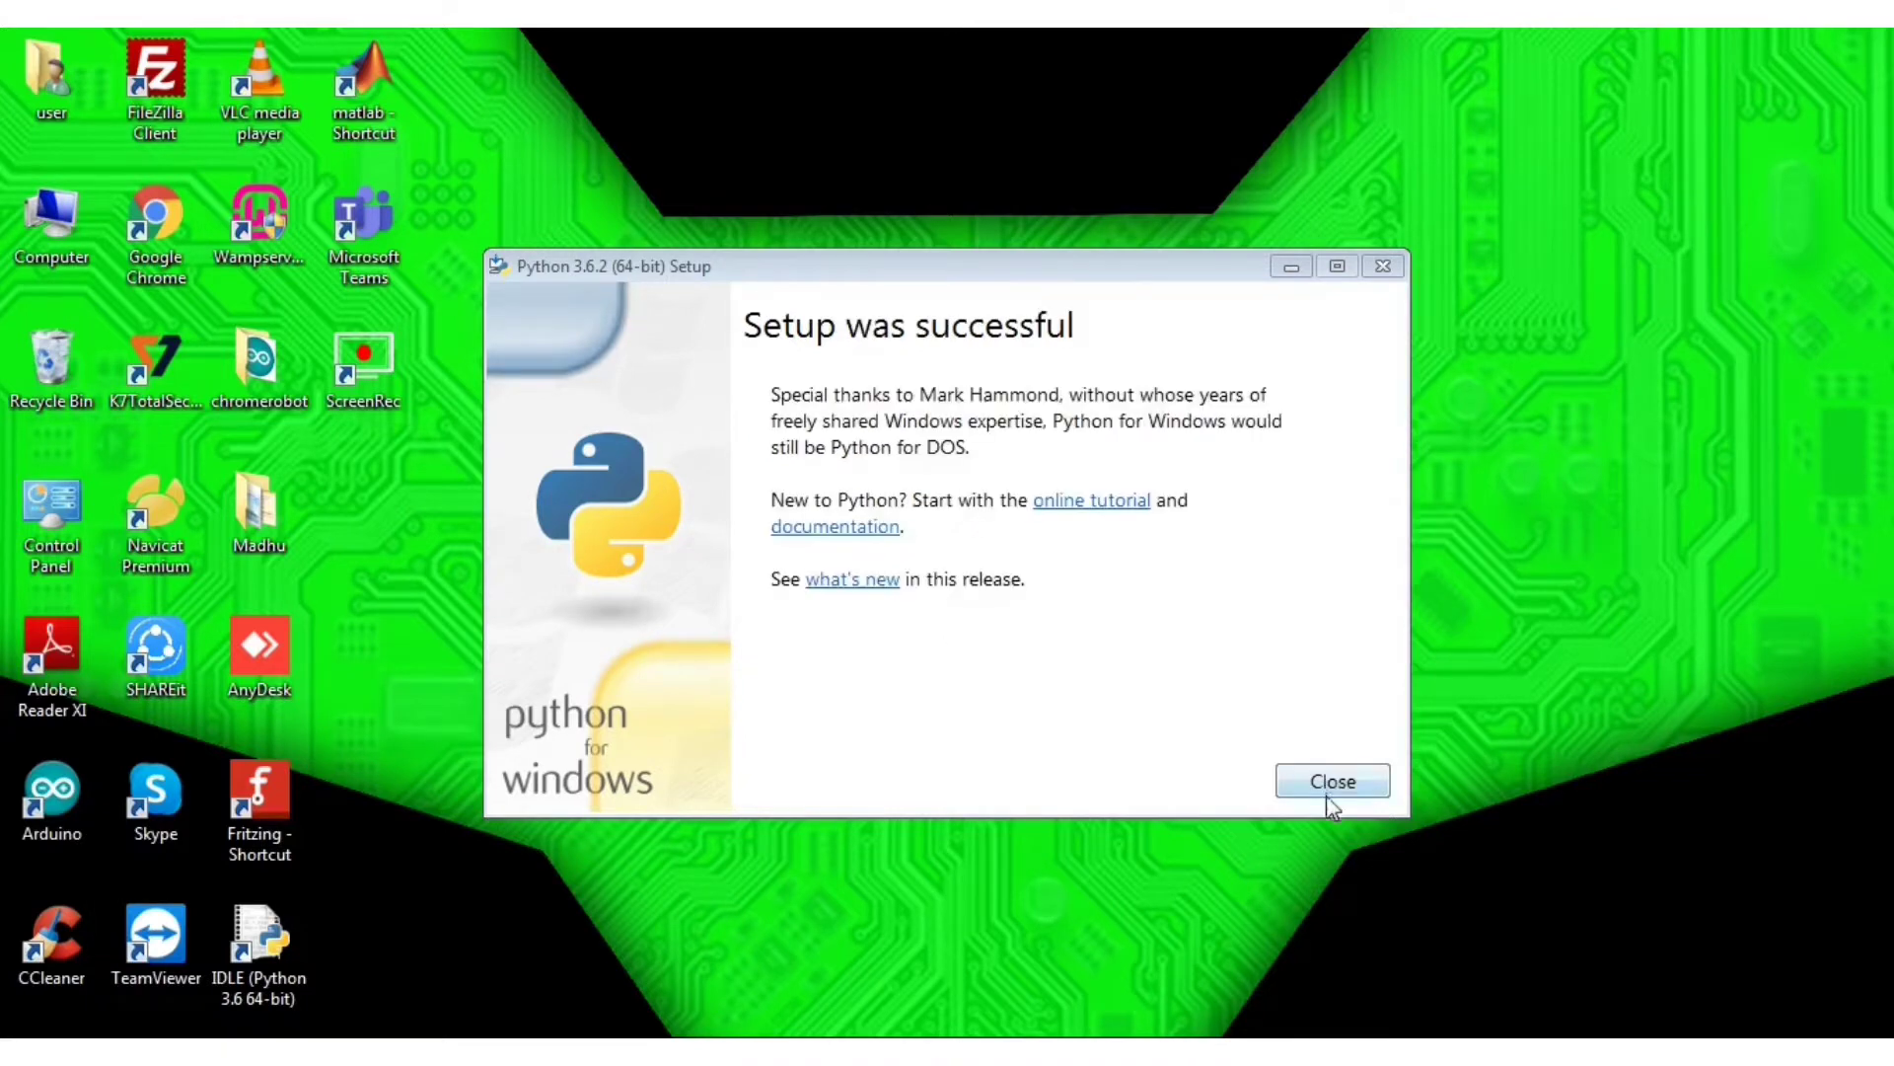
# Close the finished Python setup and check the installation by opening and closing IDLE (Python 3.6 64-bit)
pyautogui.click(1326, 796)
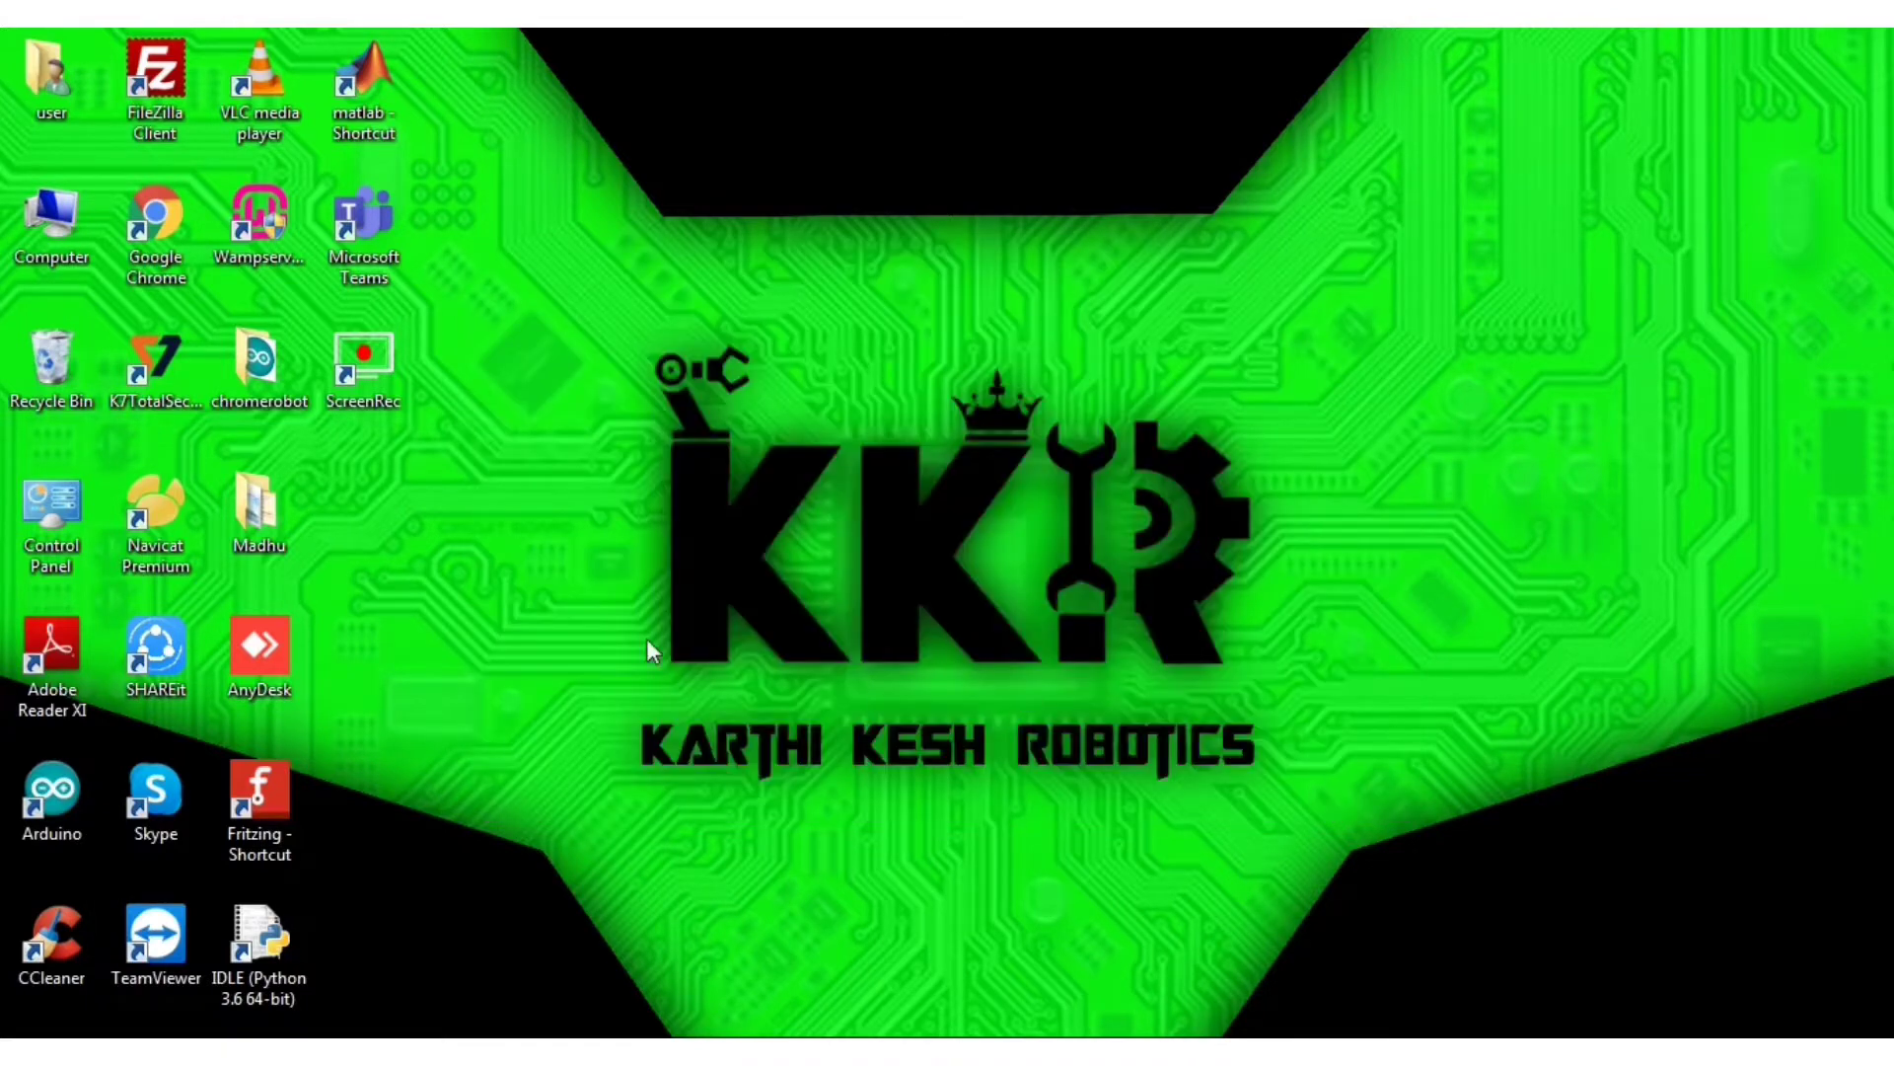
pyautogui.doubleClick(259, 942)
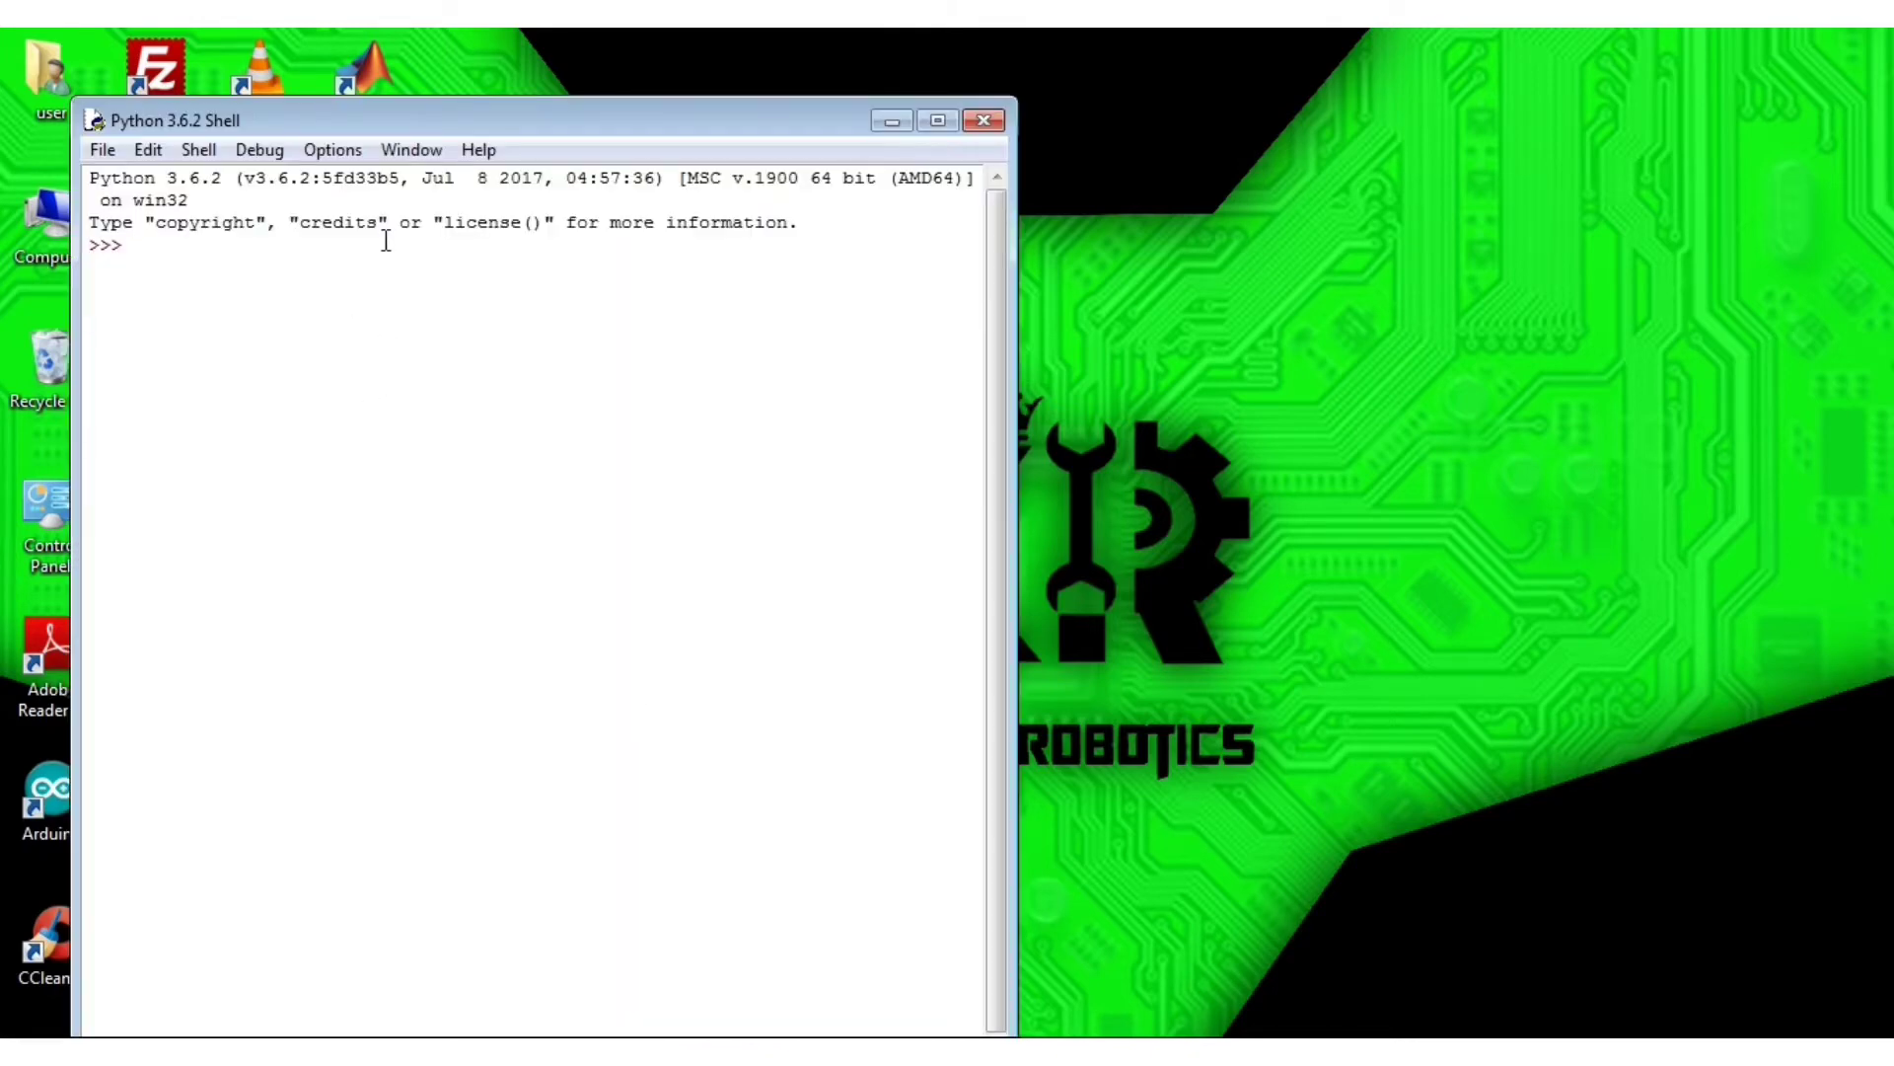
pyautogui.click(984, 122)
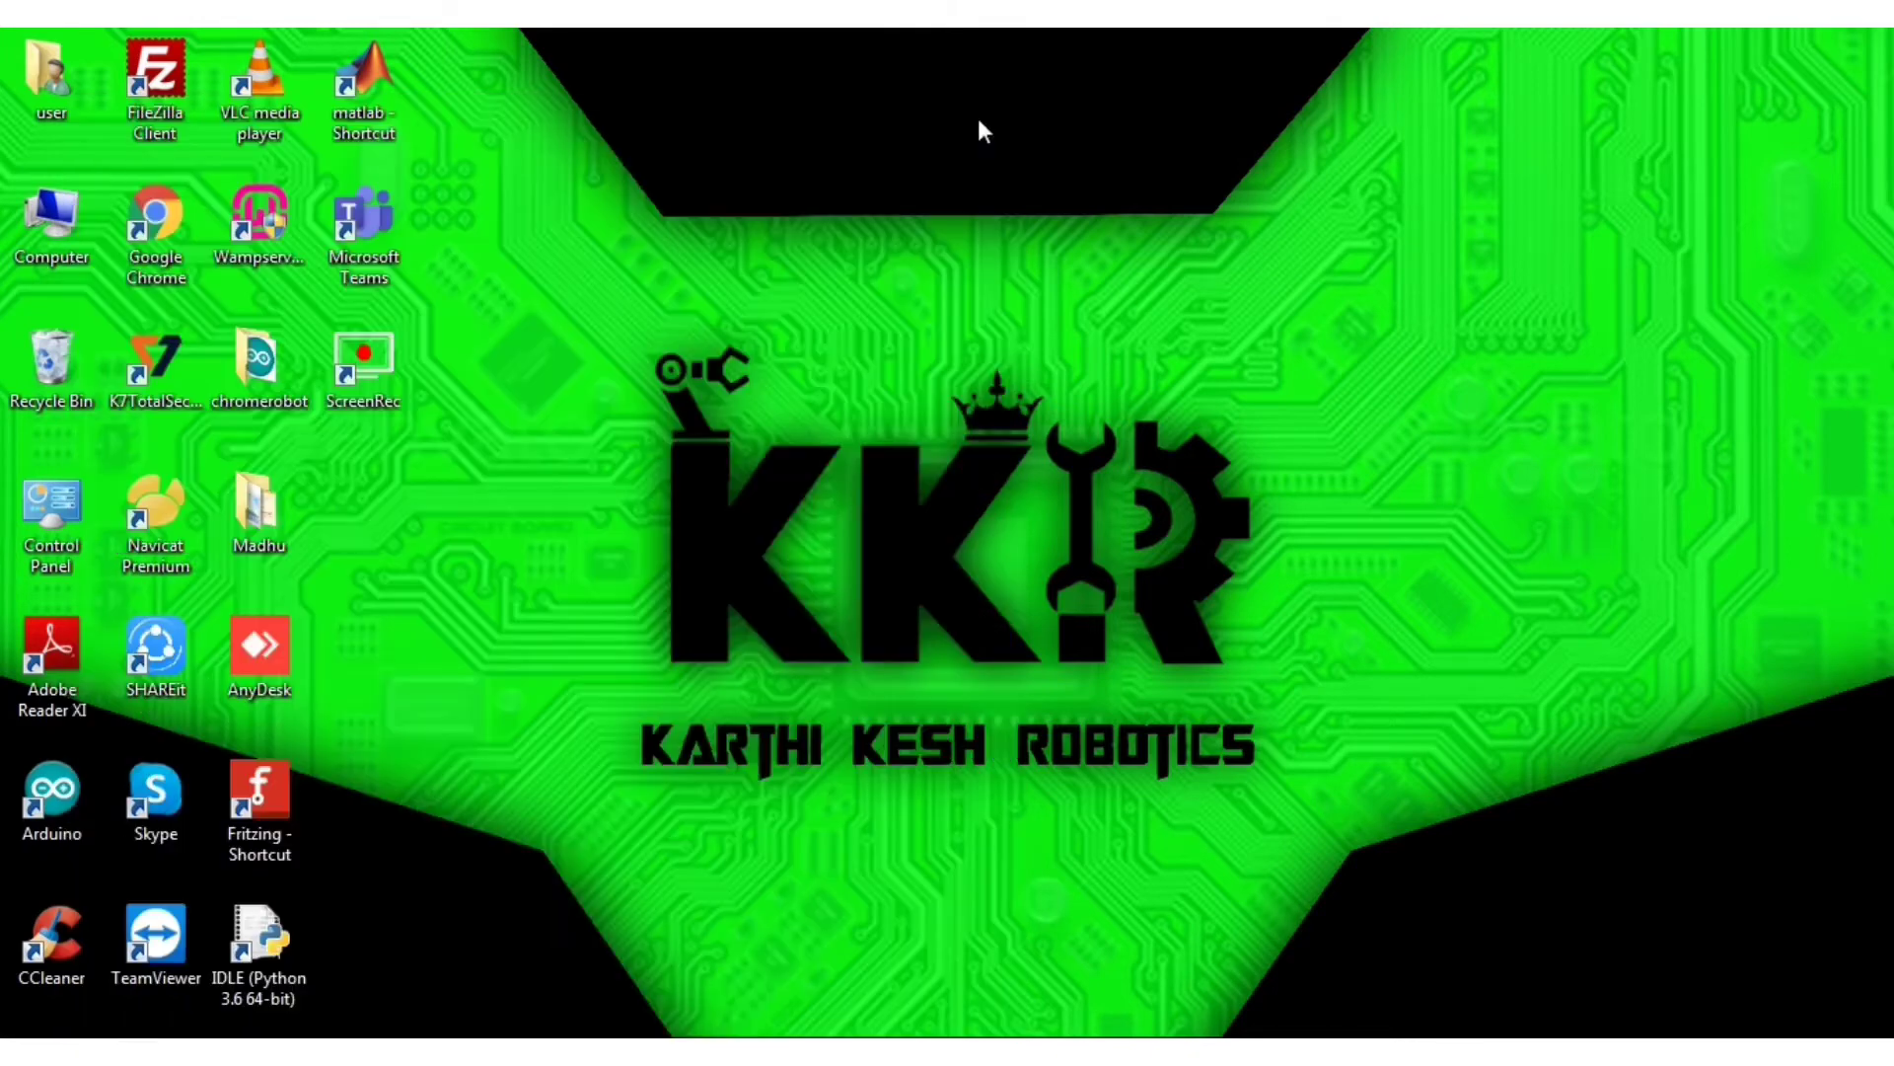
# Switch to Chrome, search for "pycharm download" in a new tab and open the JetBrains PyCharm download page
pyautogui.click(338, 1050)
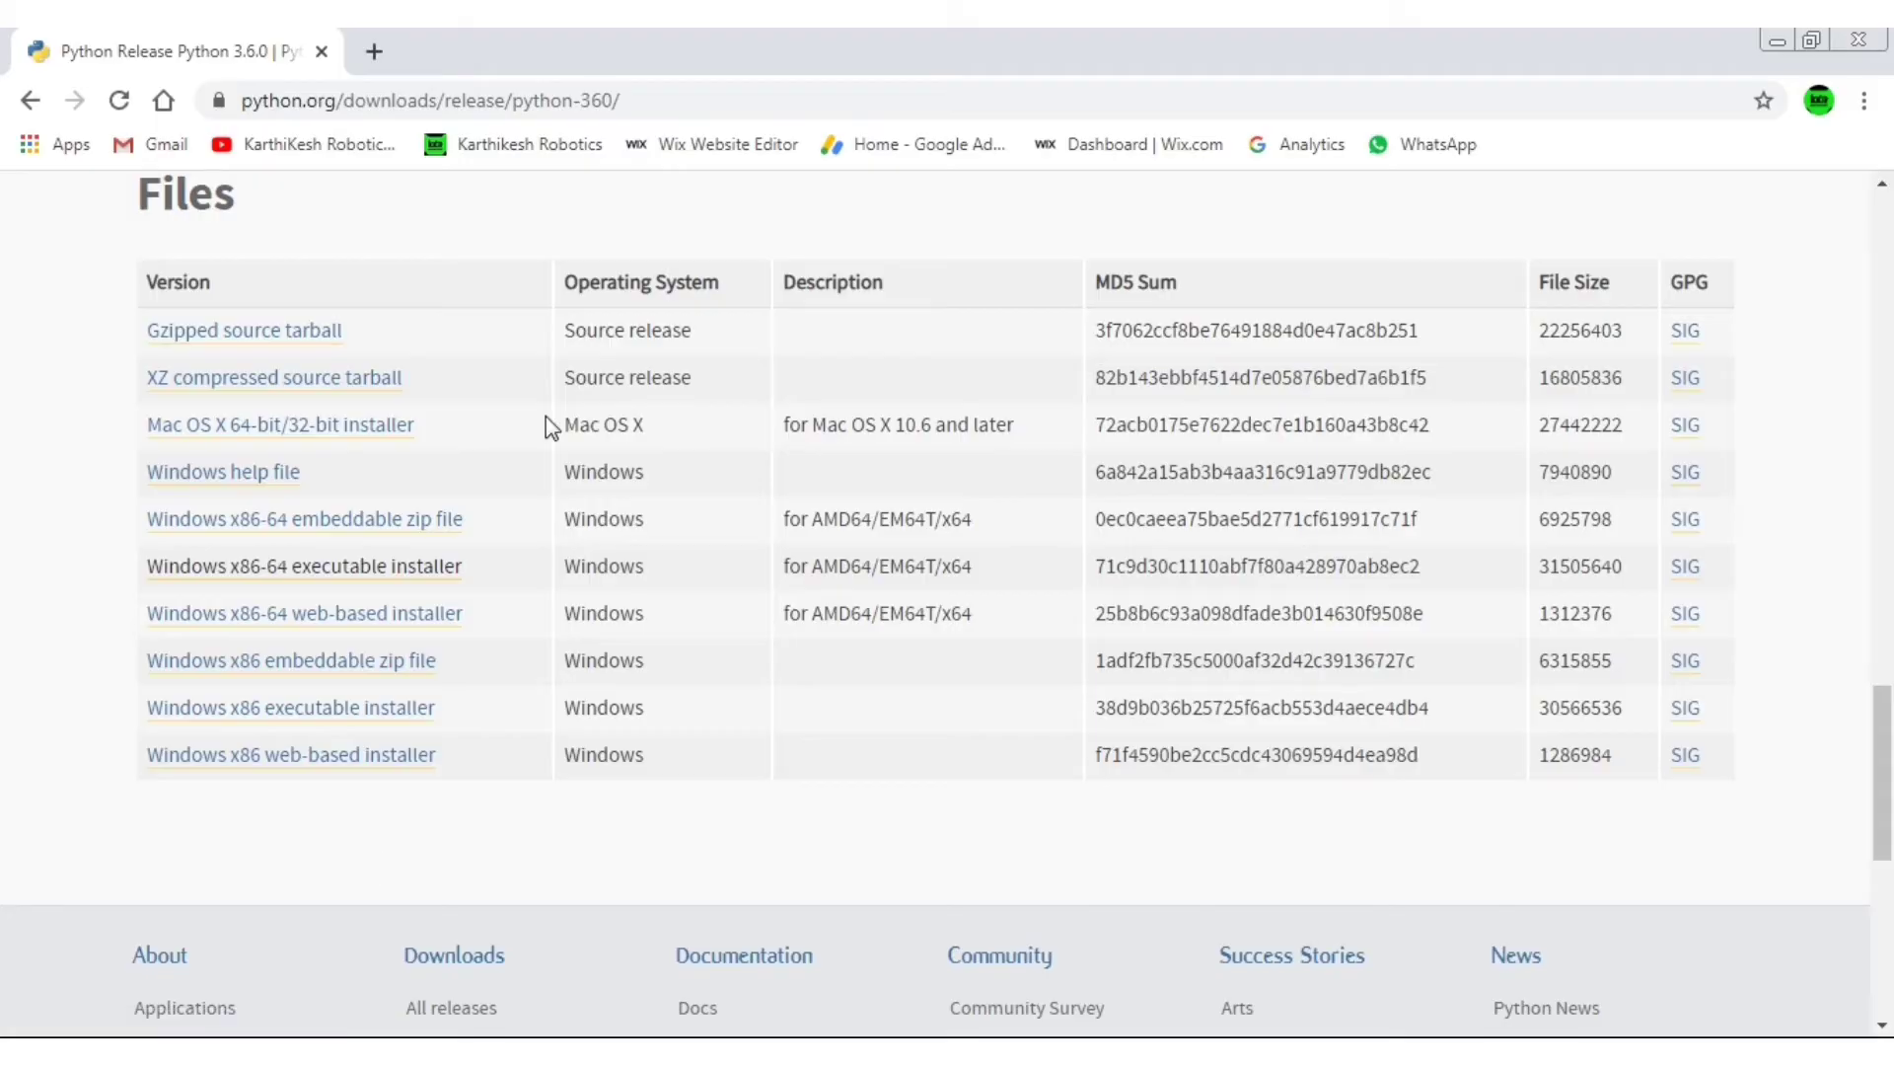
pyautogui.click(382, 33)
pyautogui.write('py')
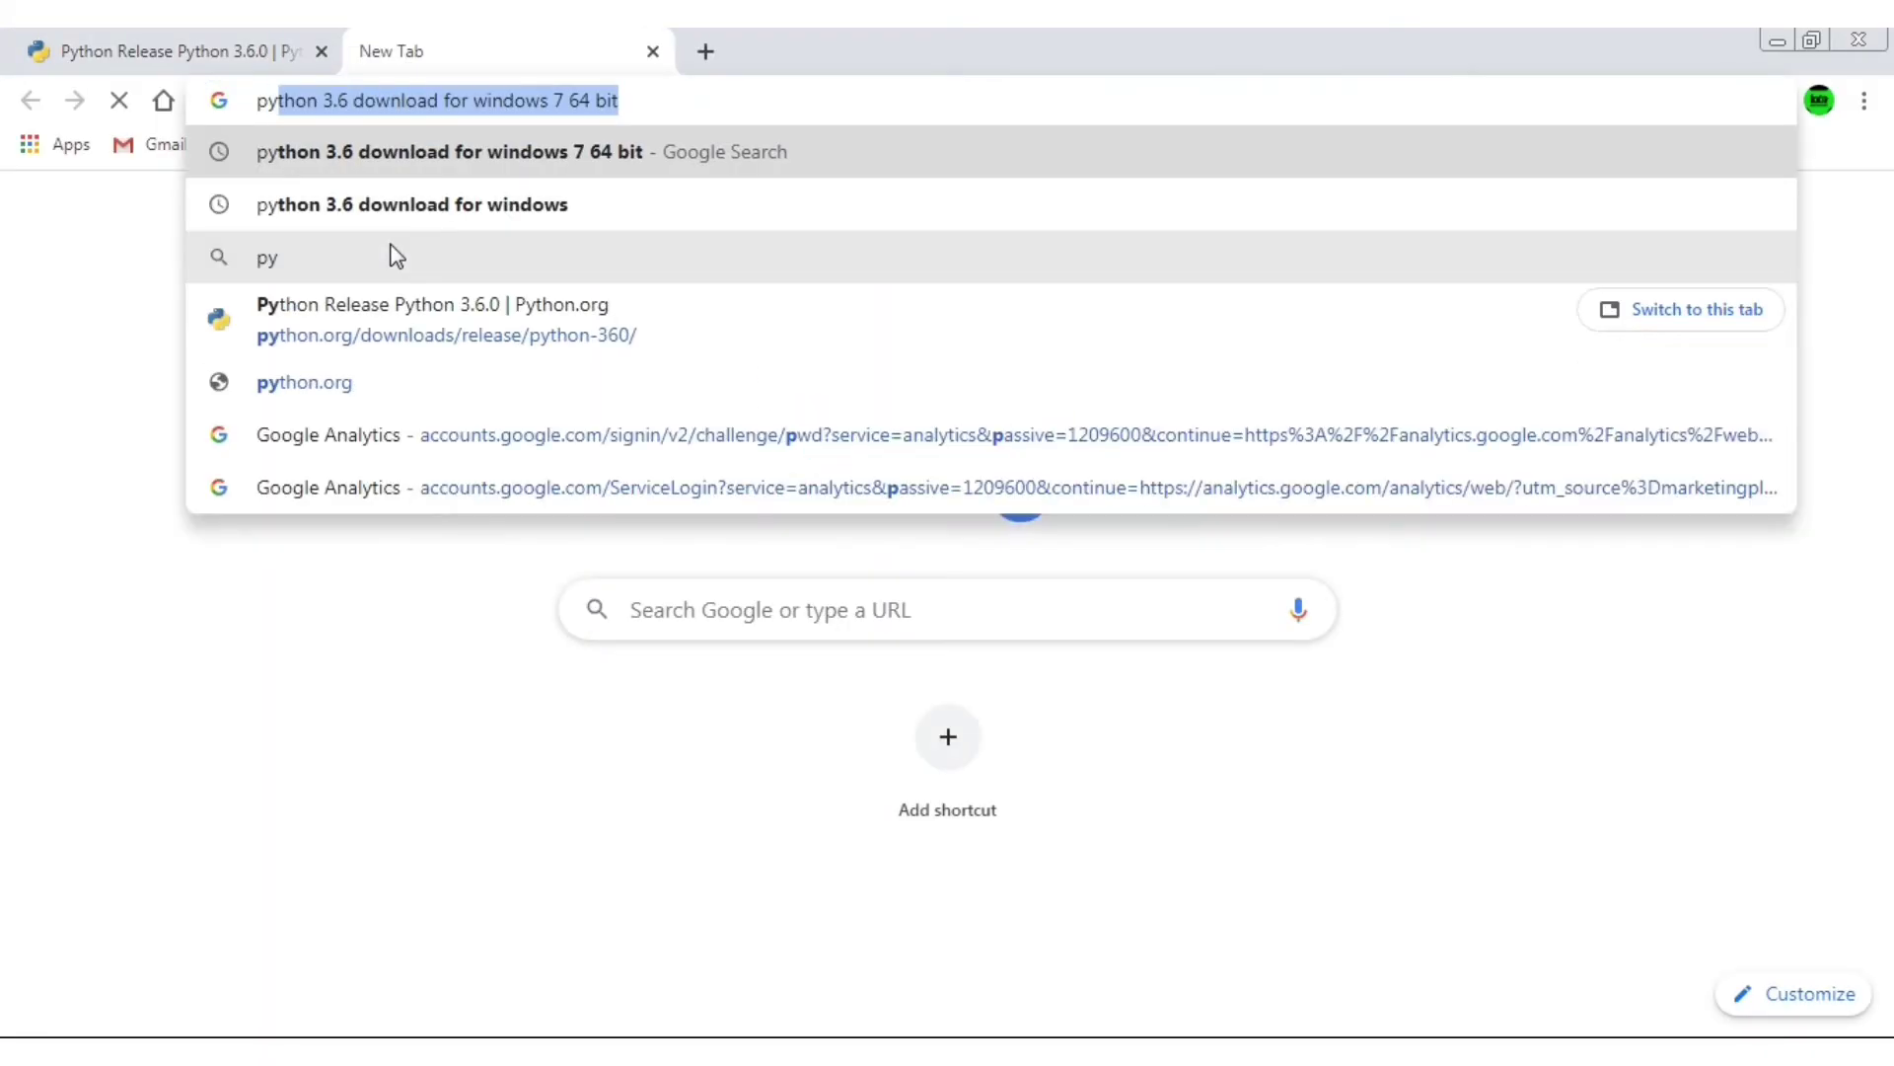
pyautogui.write('charm ')
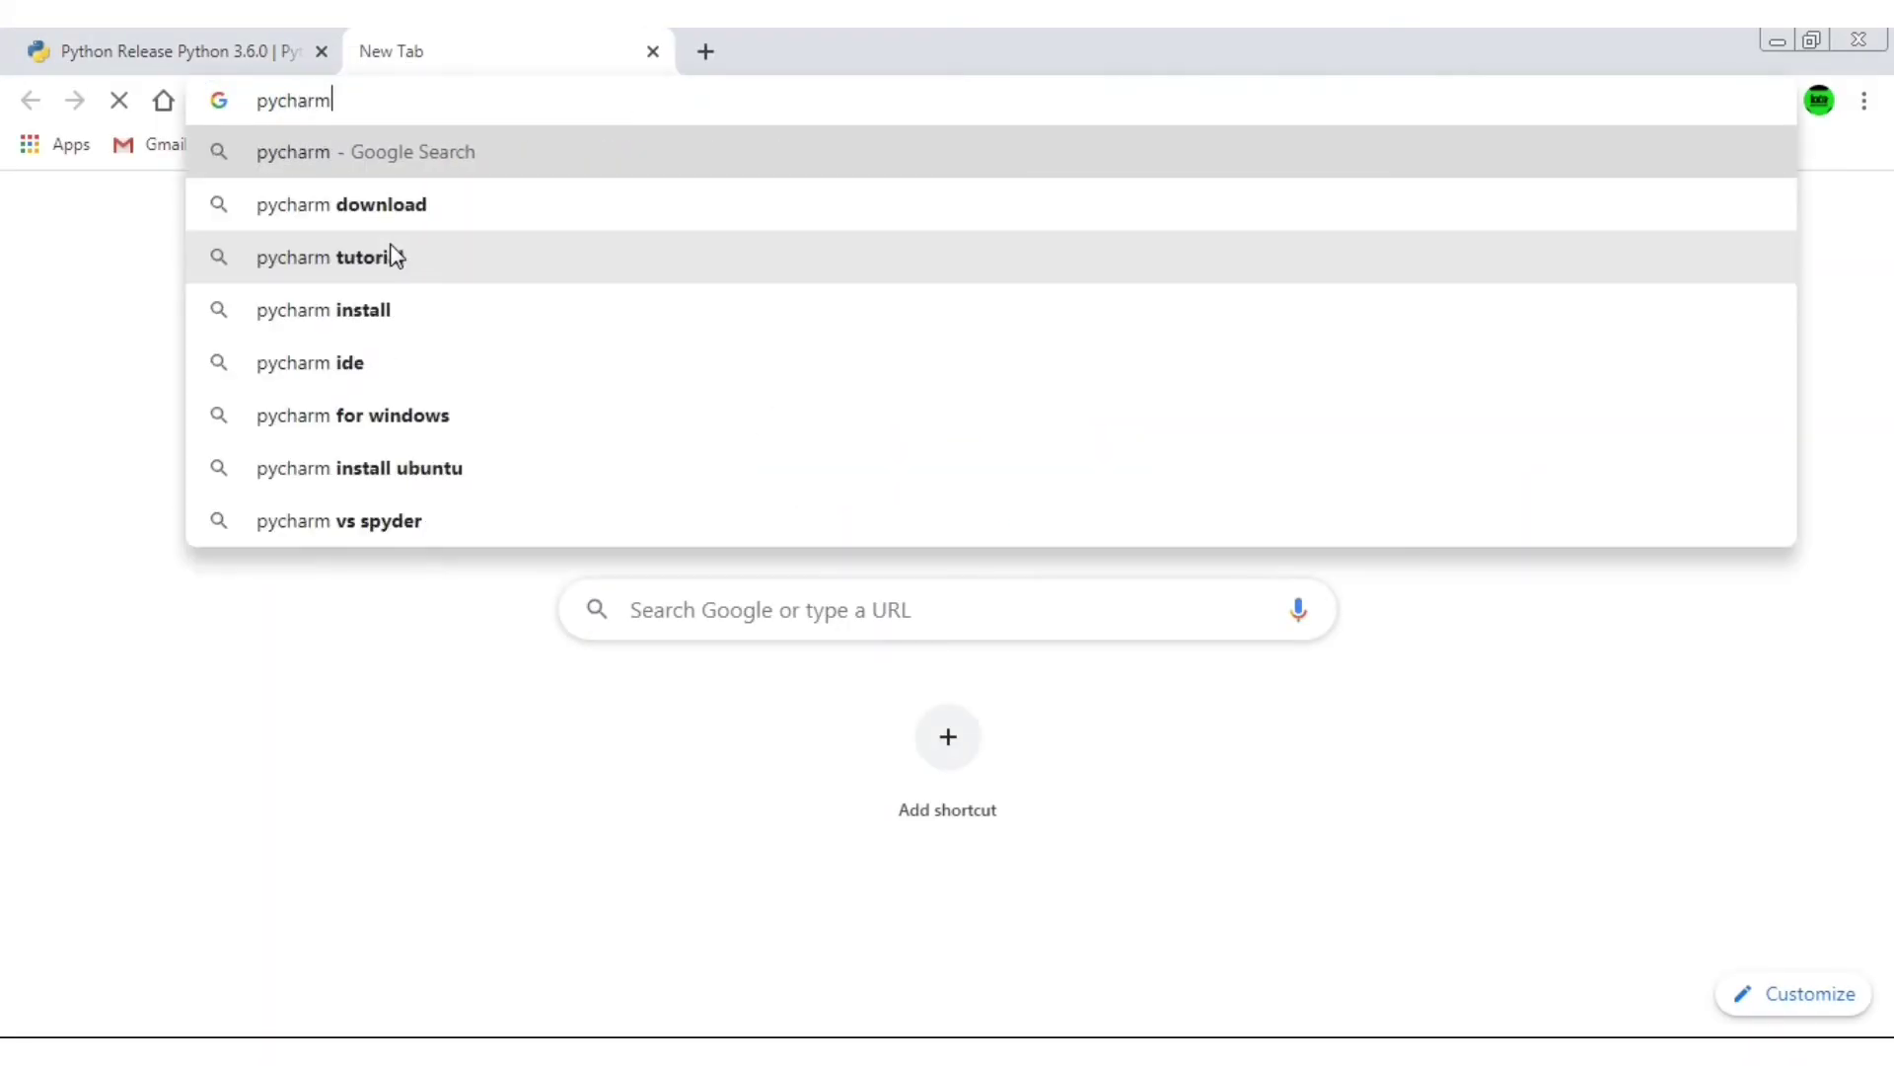
pyautogui.write('d')
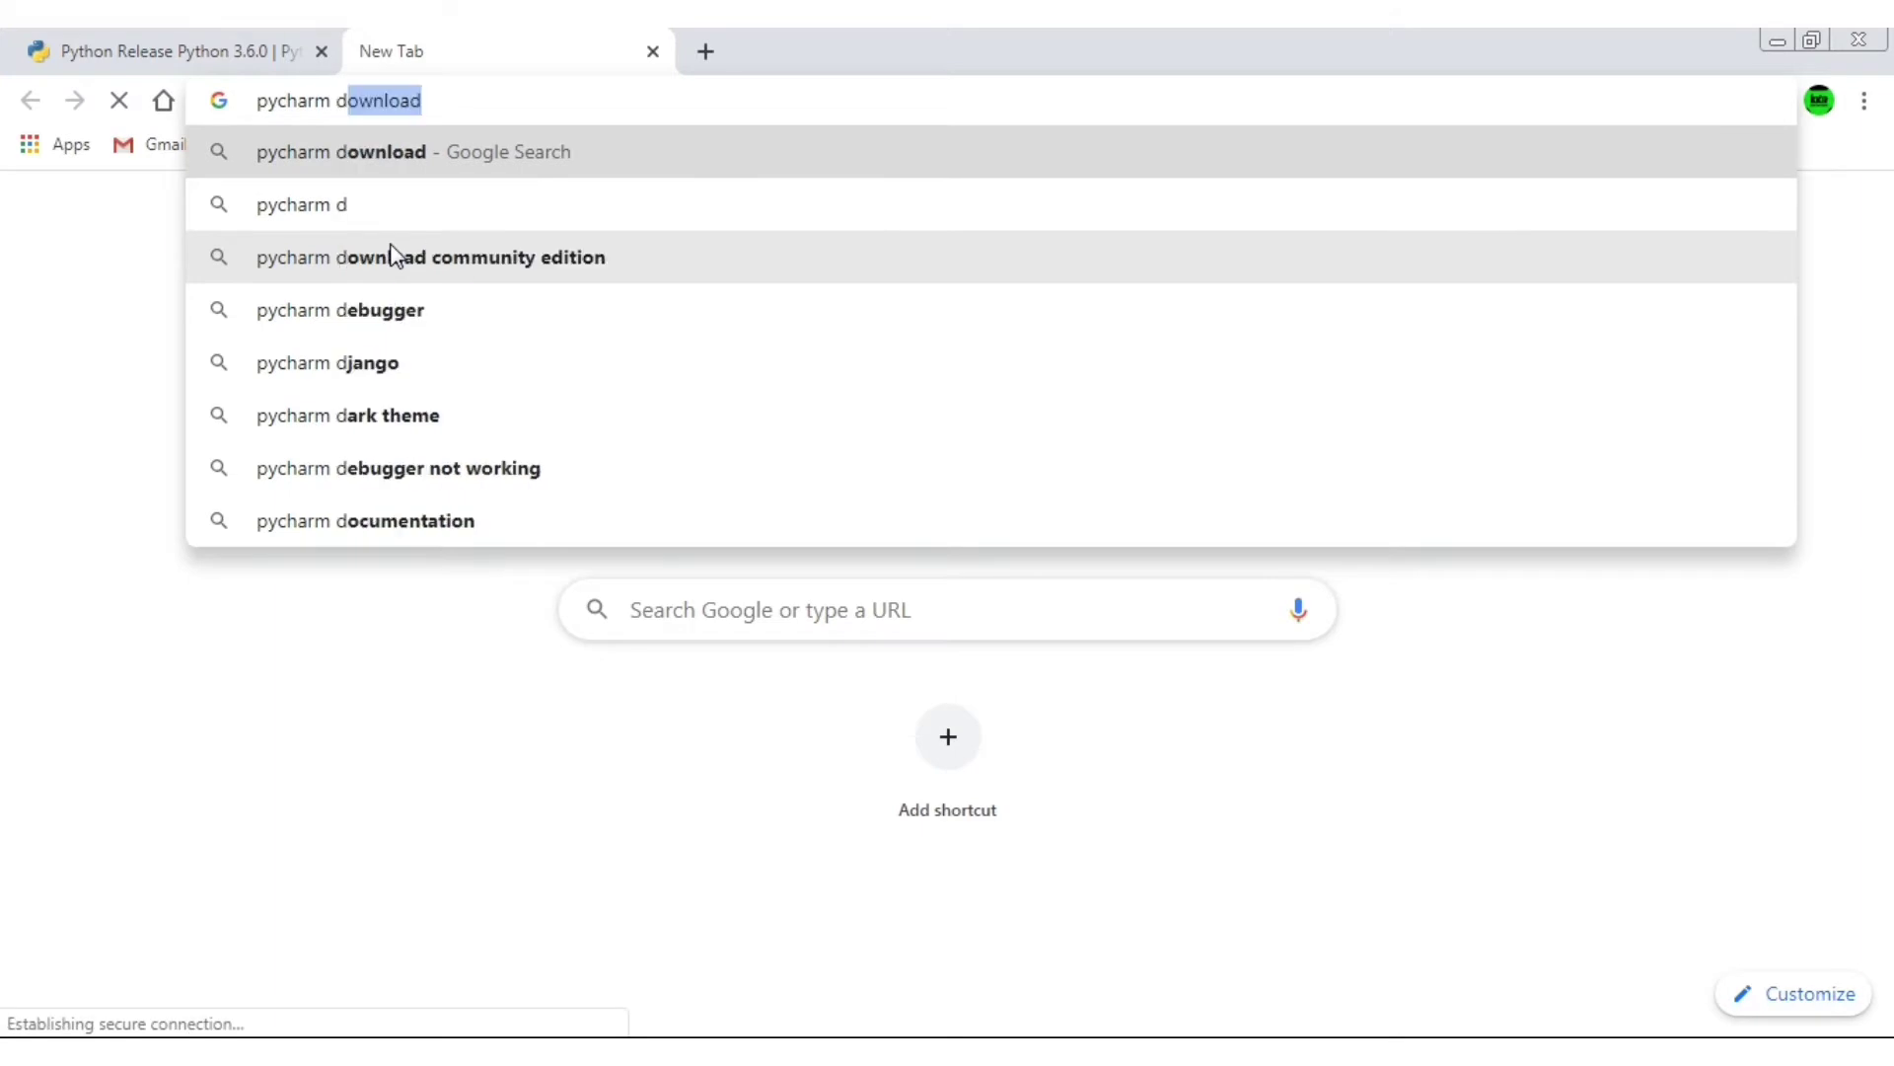
pyautogui.click(419, 136)
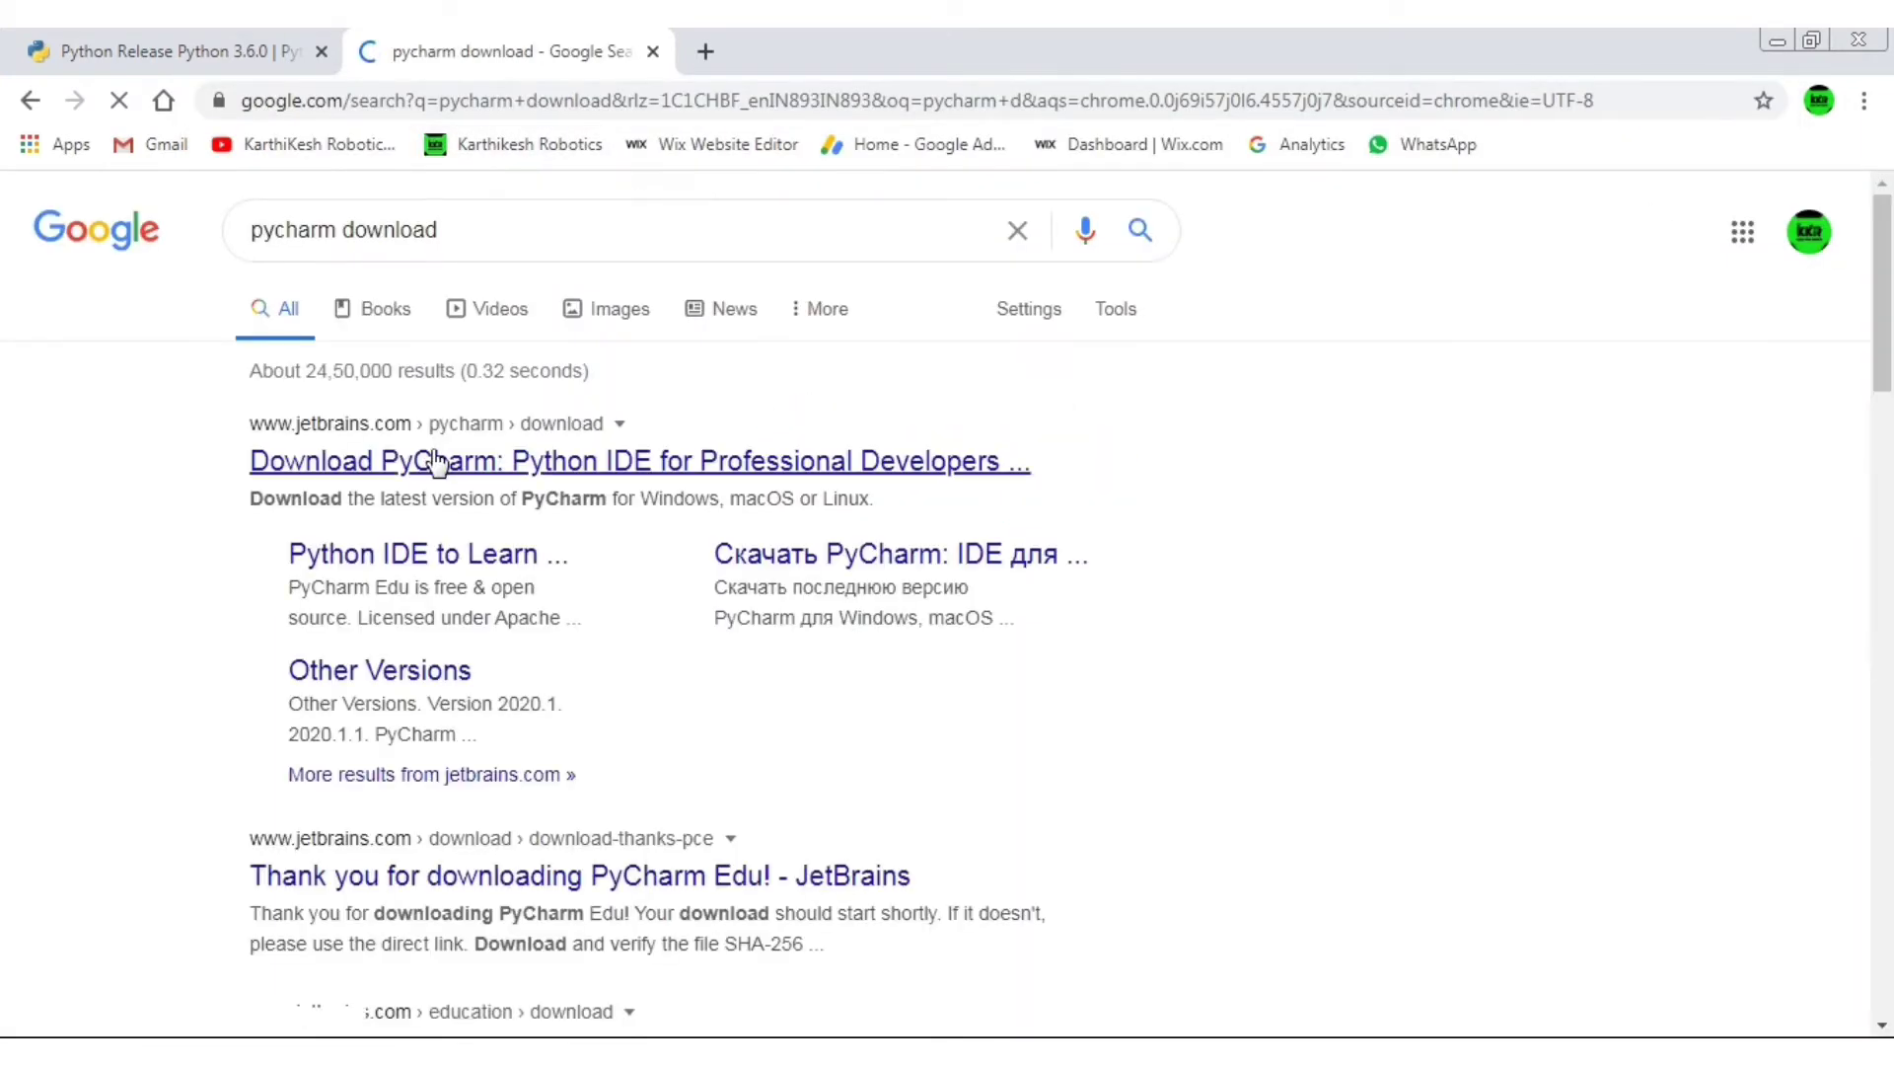
pyautogui.click(439, 461)
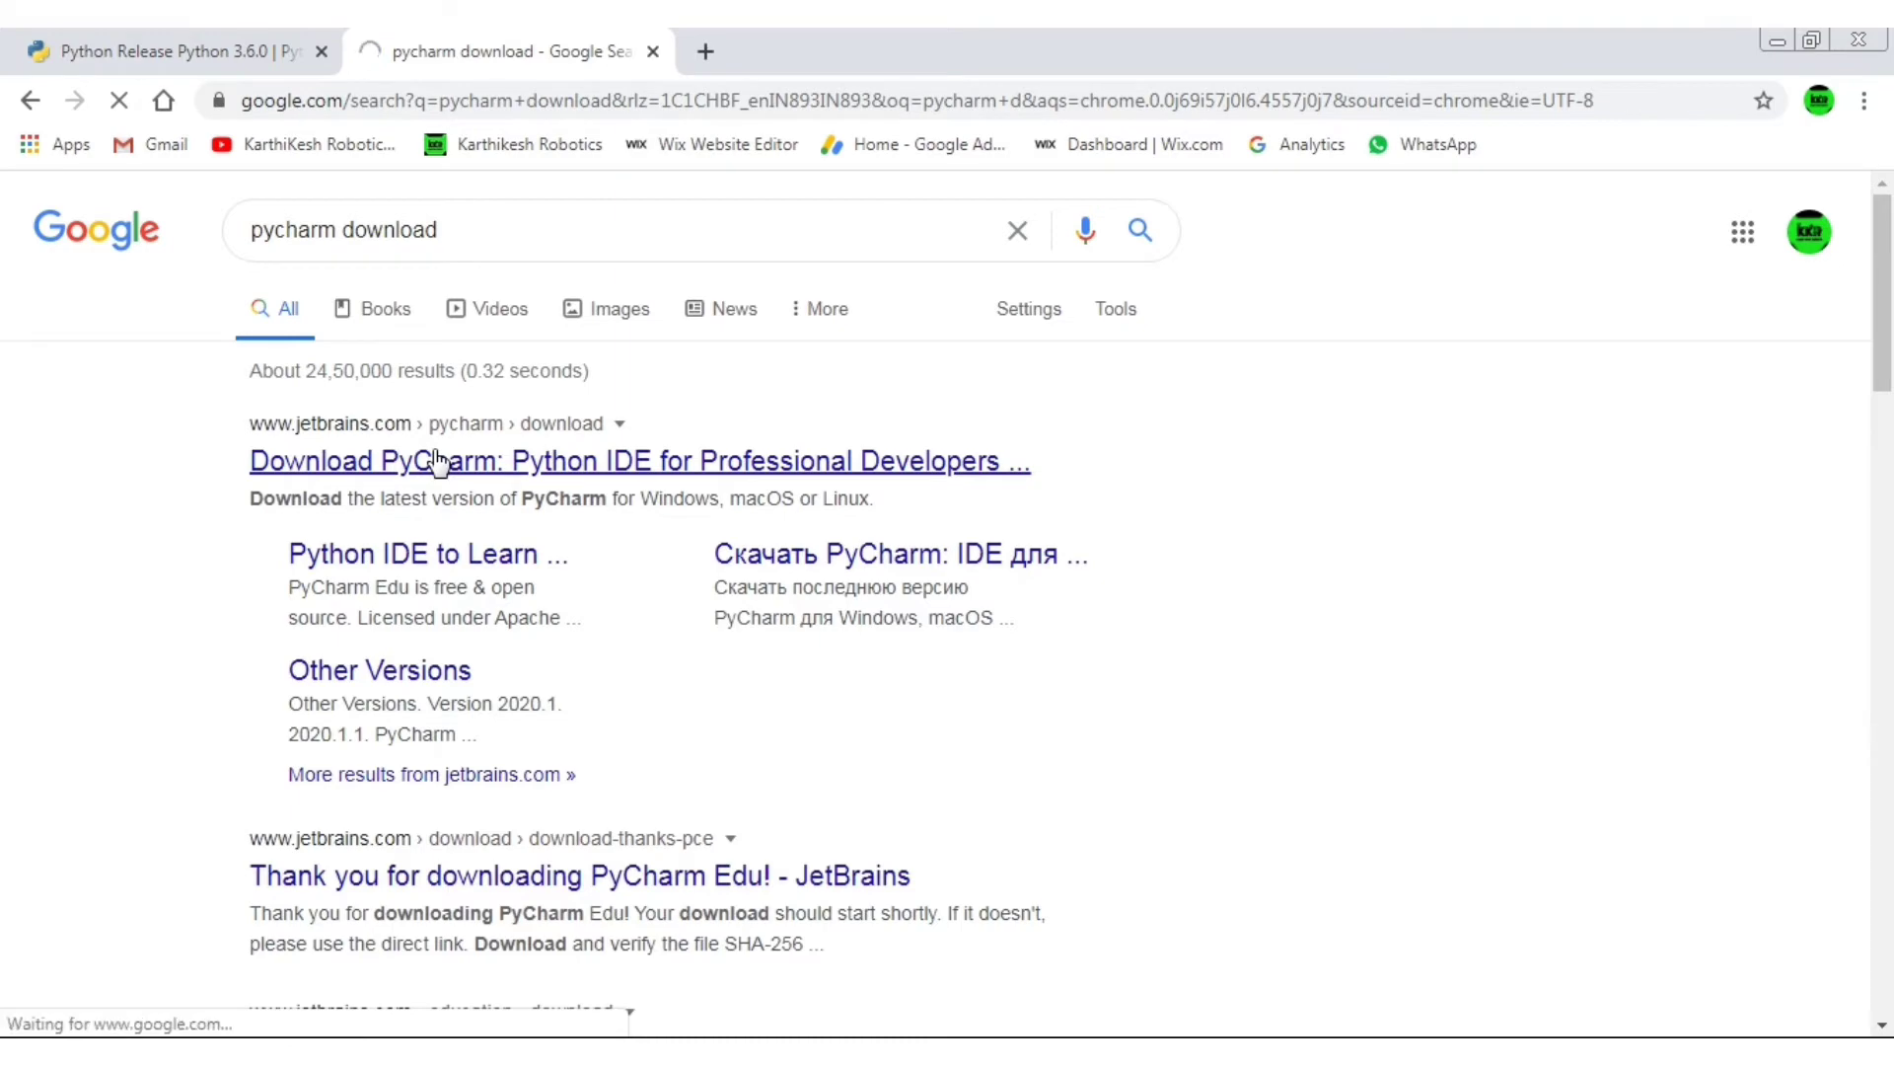
# Download the PyCharm Community edition for Windows, saving it as pycharm-community-2020.1.1 in the Downloads folder
pyautogui.moveTo(1891, 412); pyautogui.dragTo(1023, 647)
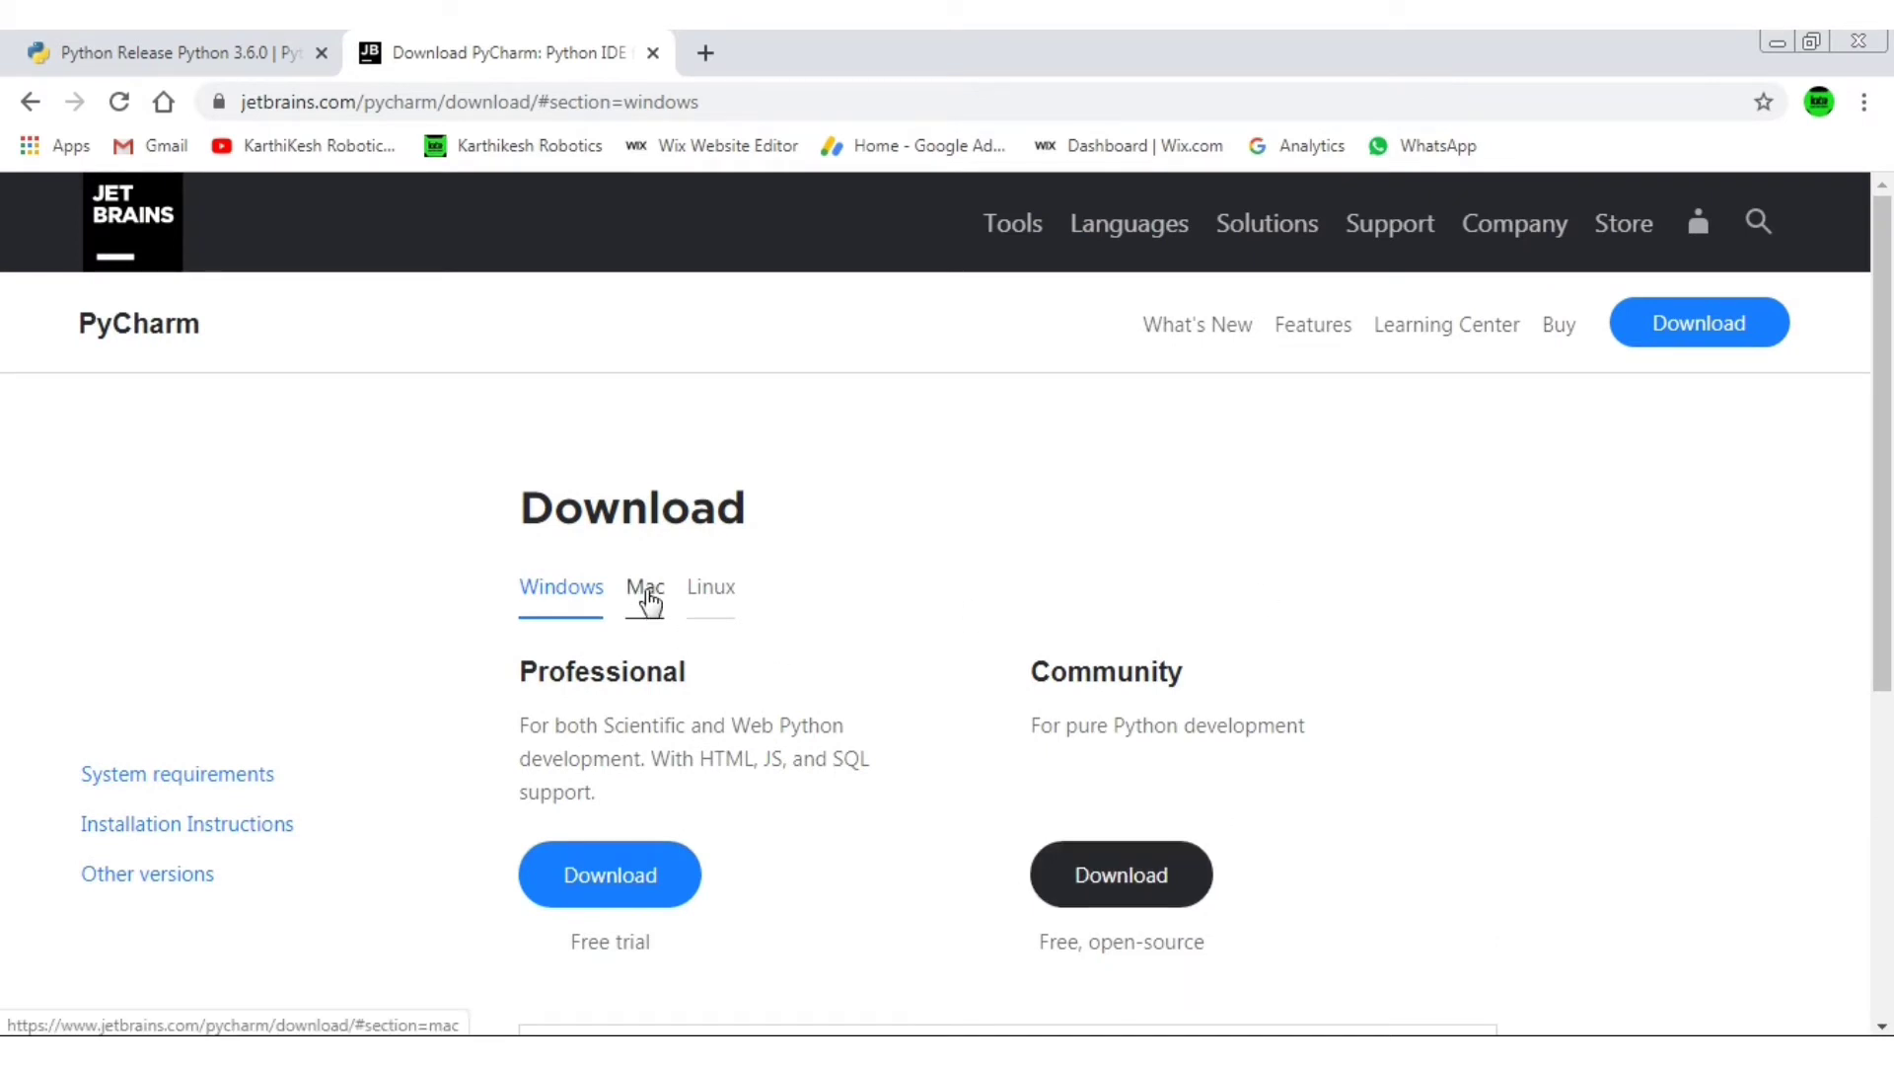
pyautogui.click(718, 602)
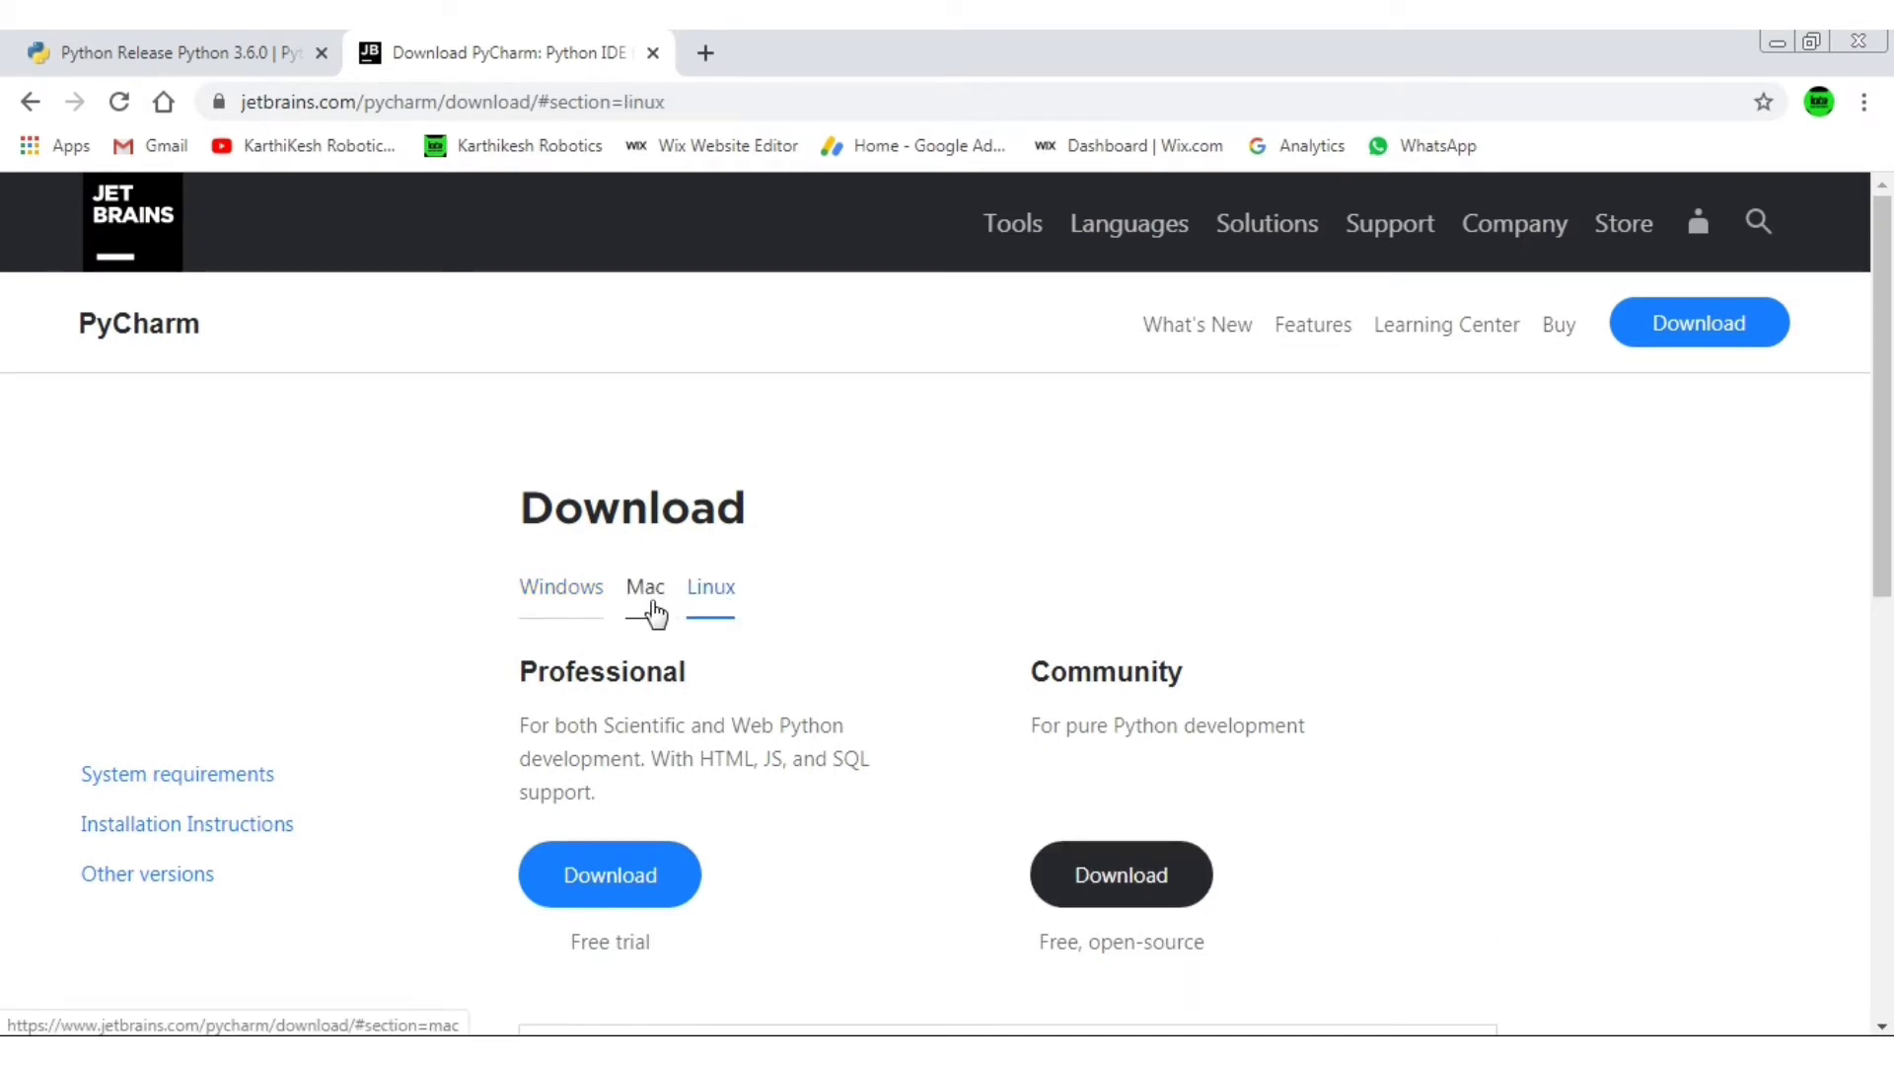
pyautogui.click(580, 602)
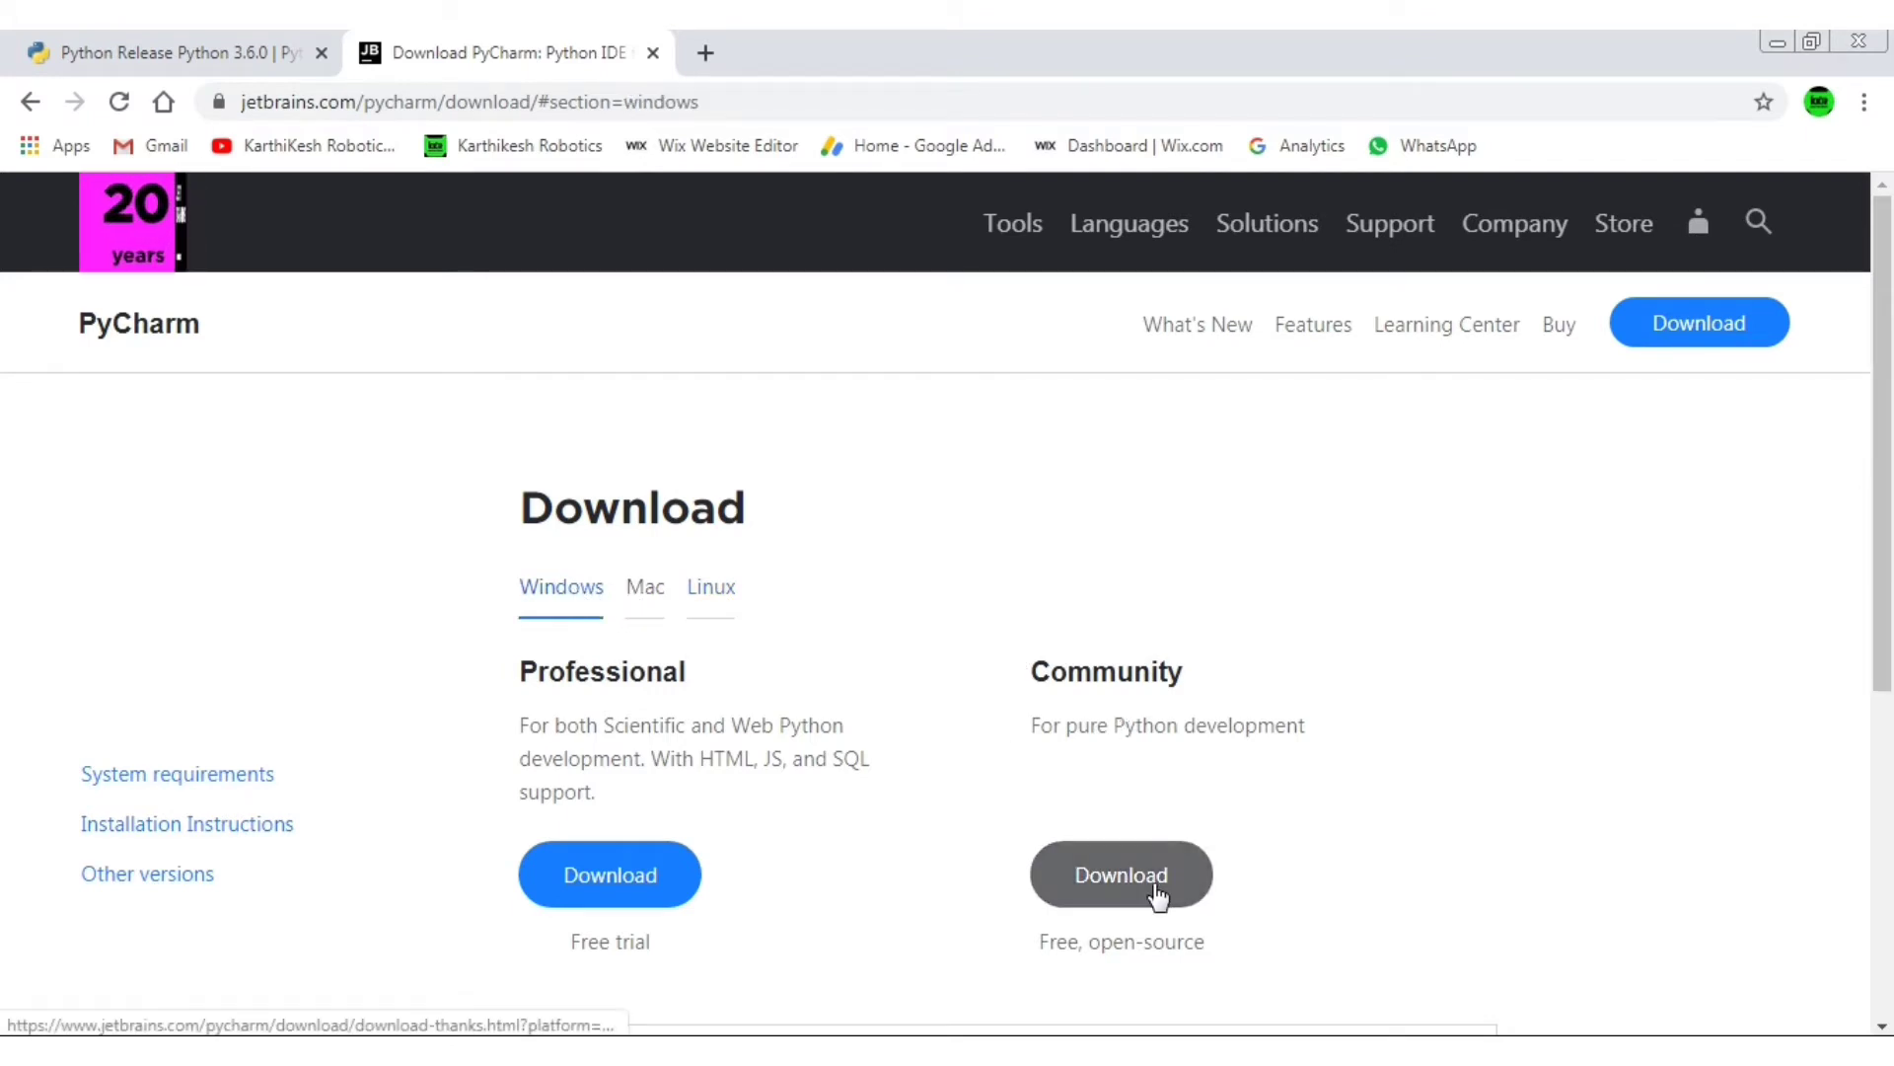
pyautogui.click(1157, 893)
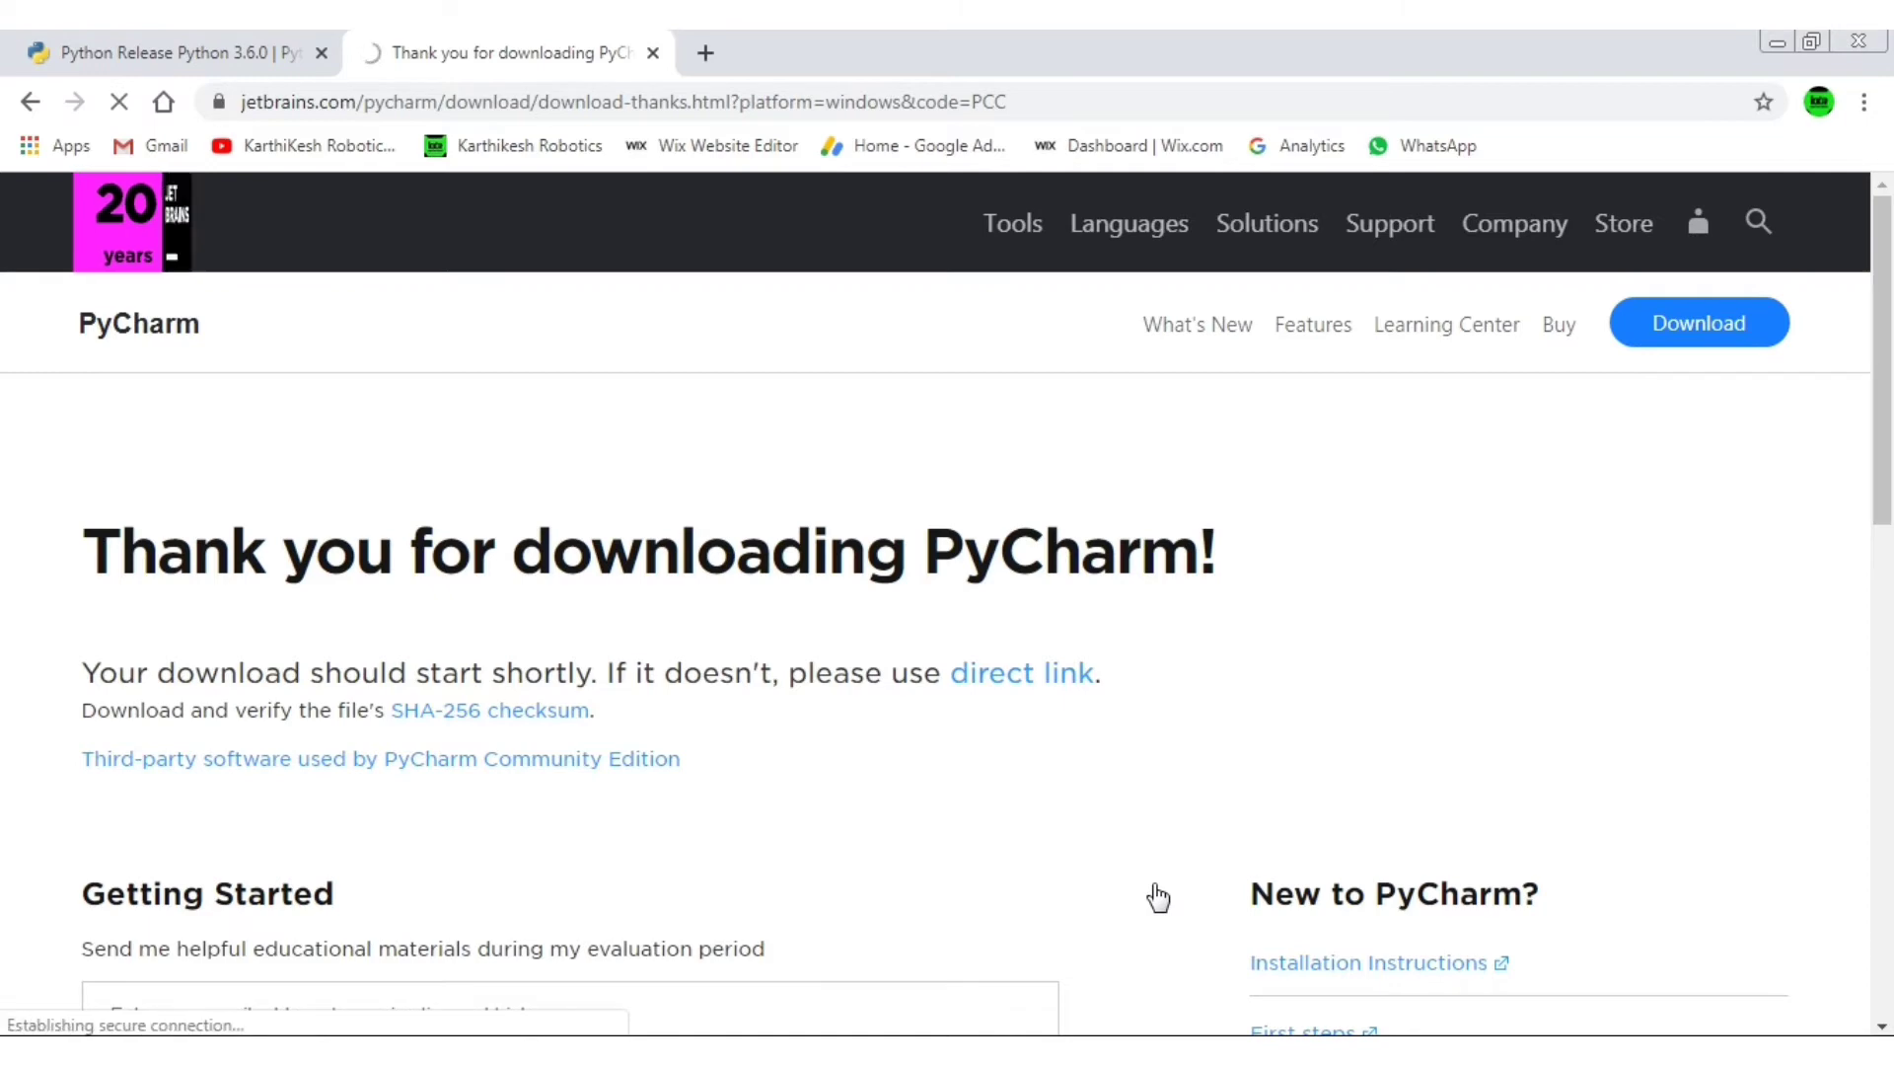
pyautogui.scroll(-3, 1159, 898)
pyautogui.scroll(-1, 1159, 898)
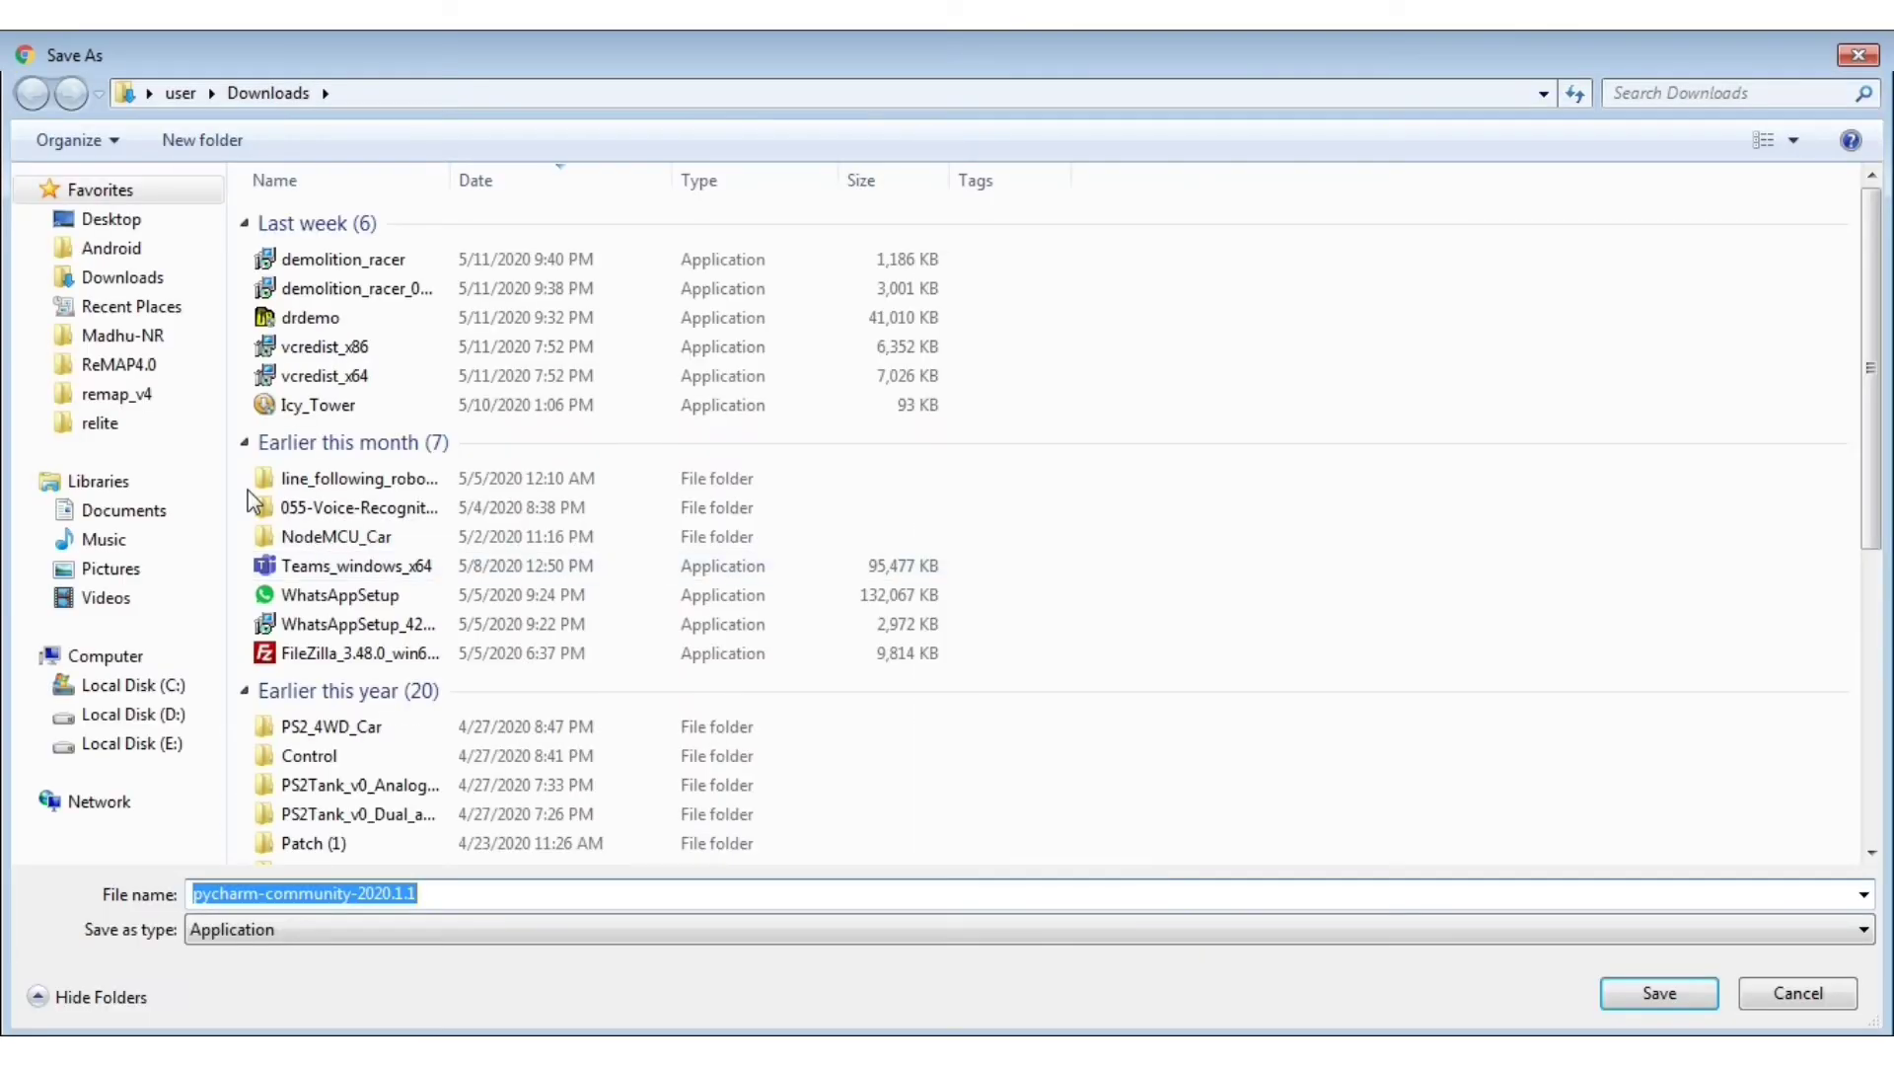
pyautogui.click(158, 280)
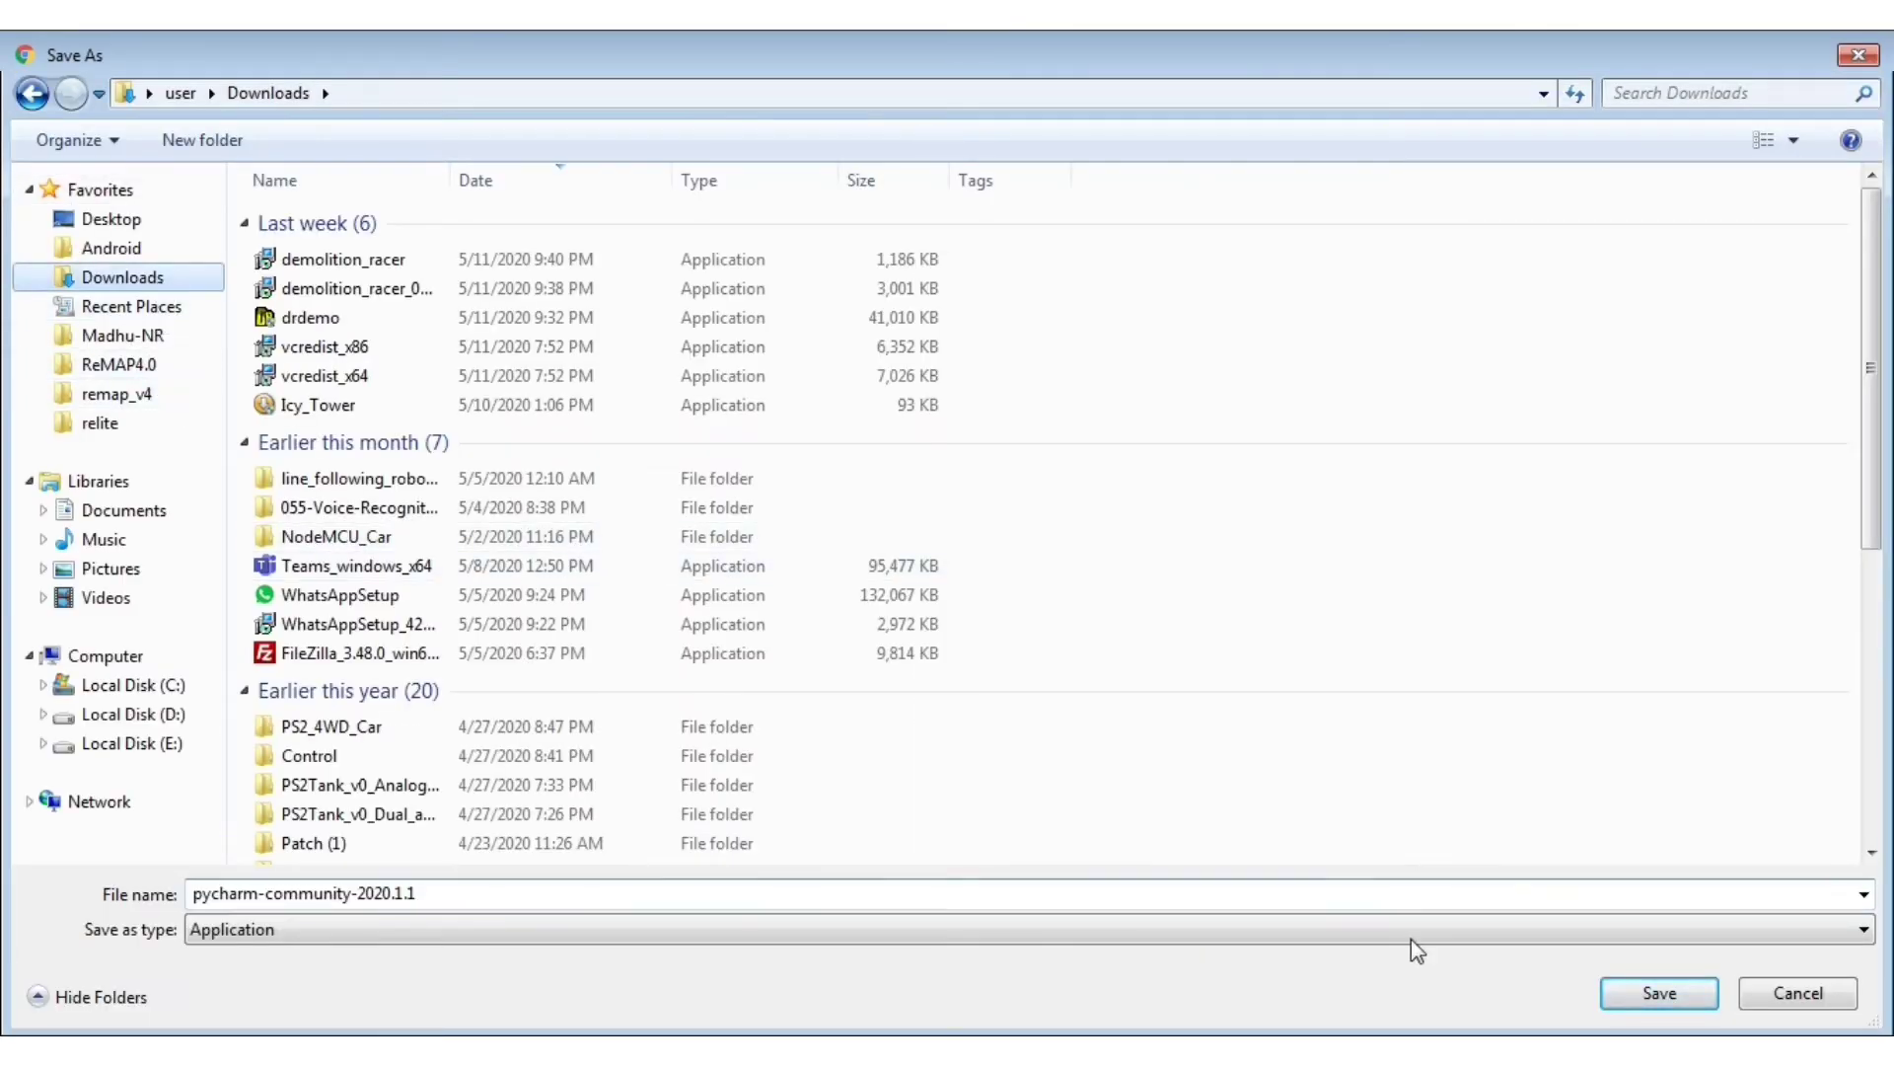
pyautogui.click(1659, 993)
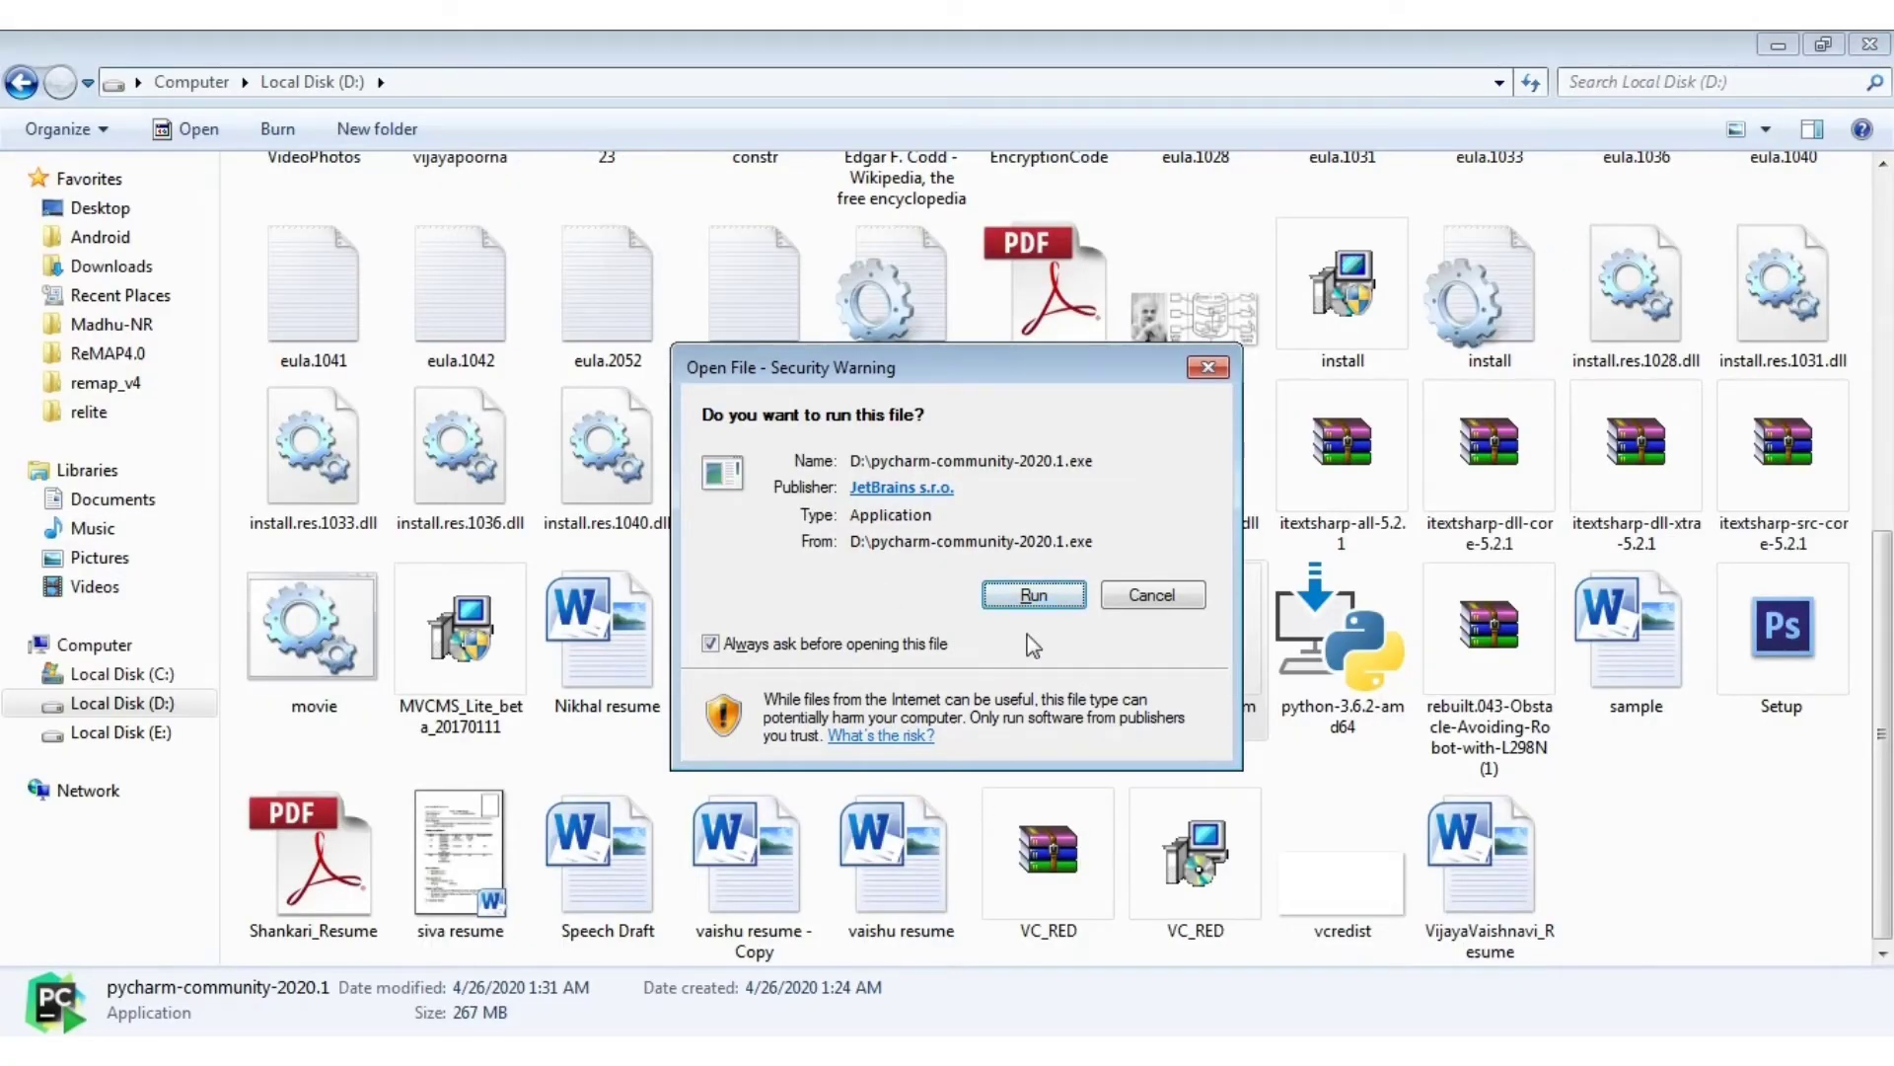
# Run the pycharm-community-2020.1 installer and finish the setup with the option to reboot manually later
pyautogui.click(1033, 595)
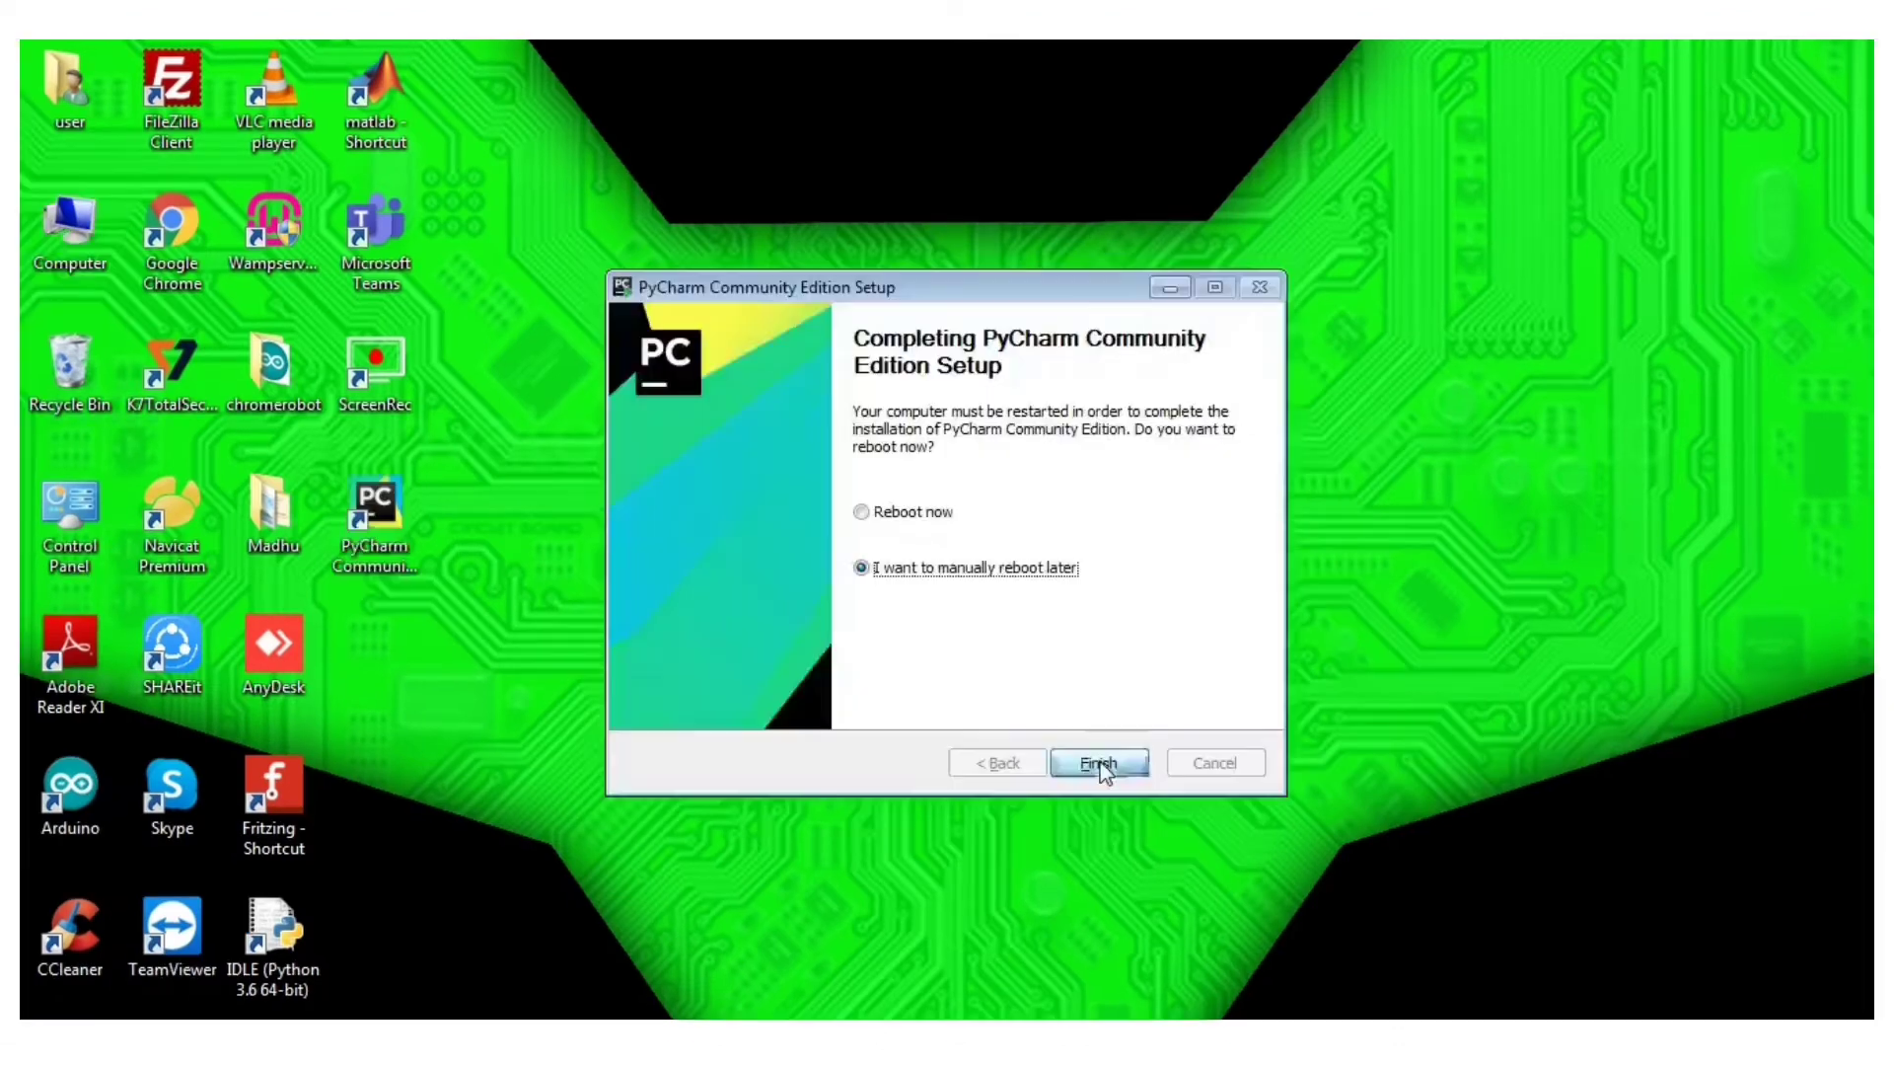
pyautogui.click(1103, 770)
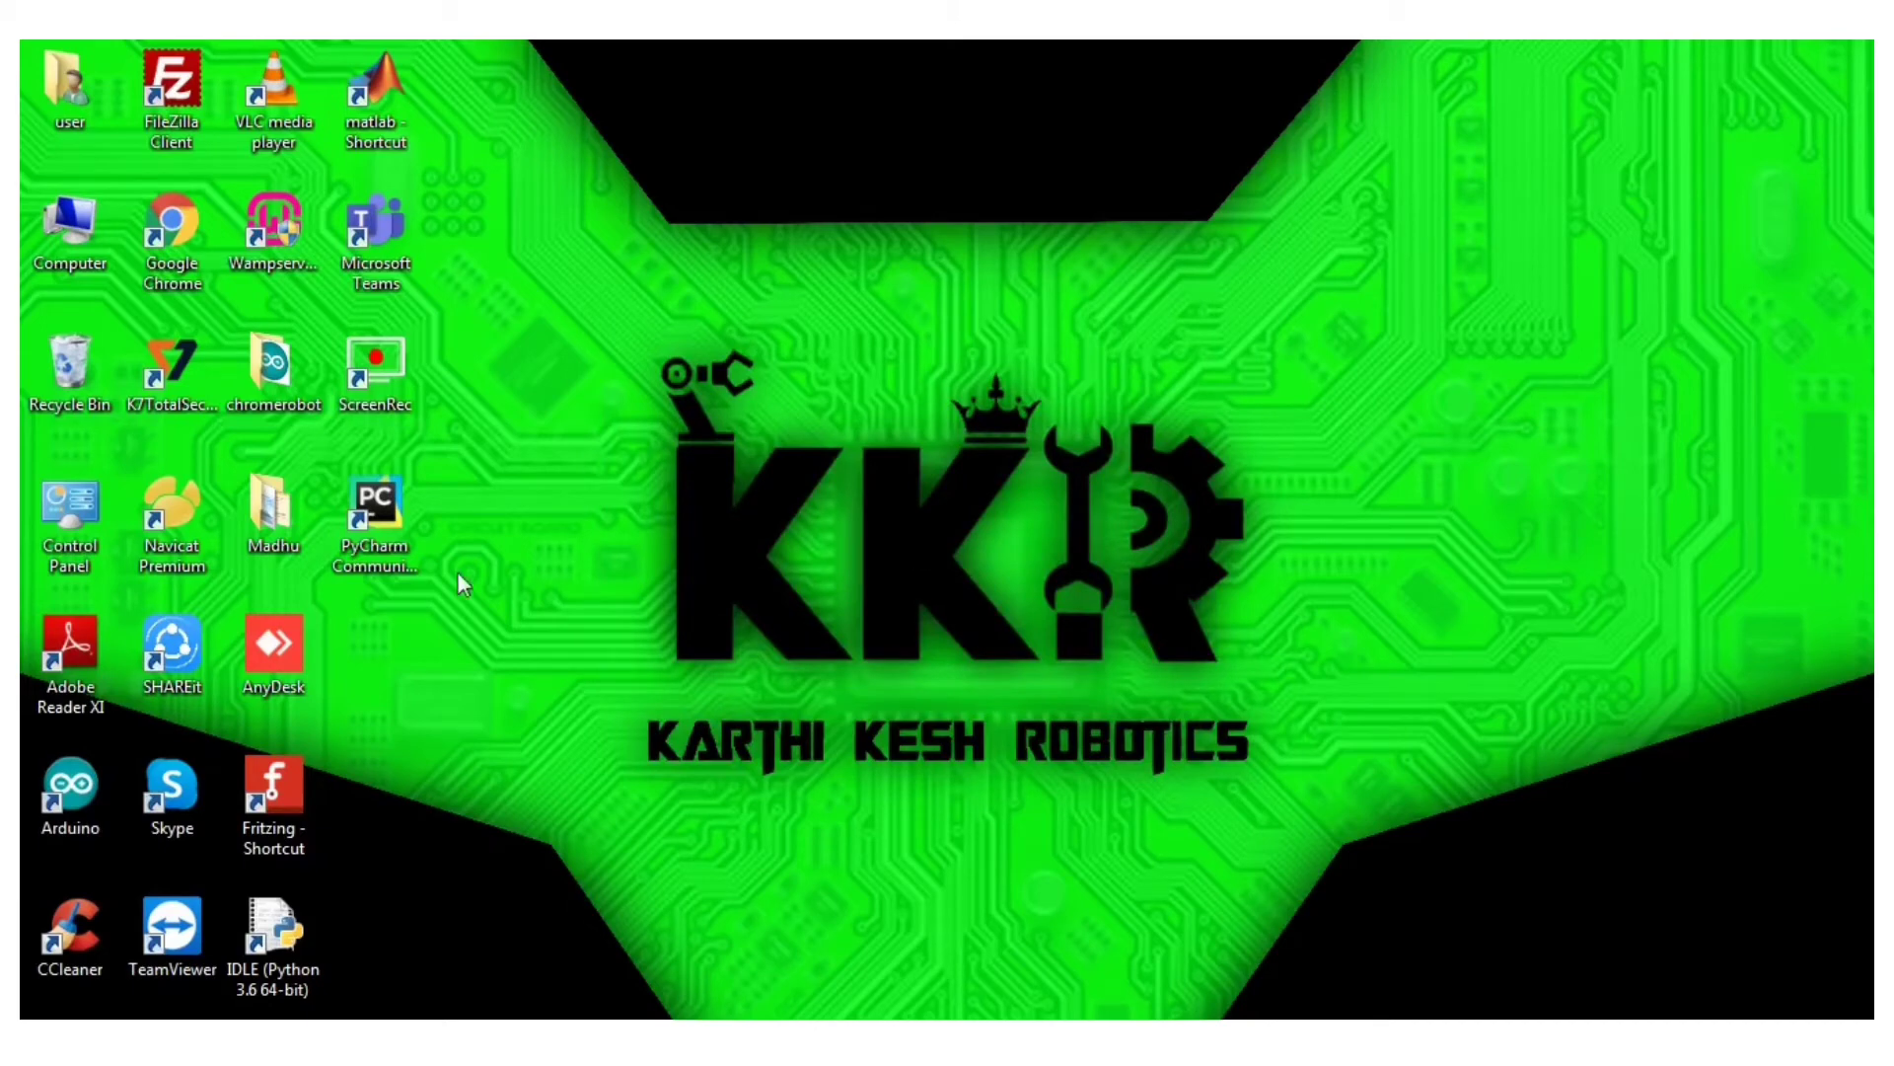
# Launch PyCharm without importing settings, keep the Darcula theme and skip the remaining customization with defaults
pyautogui.doubleClick(400, 535)
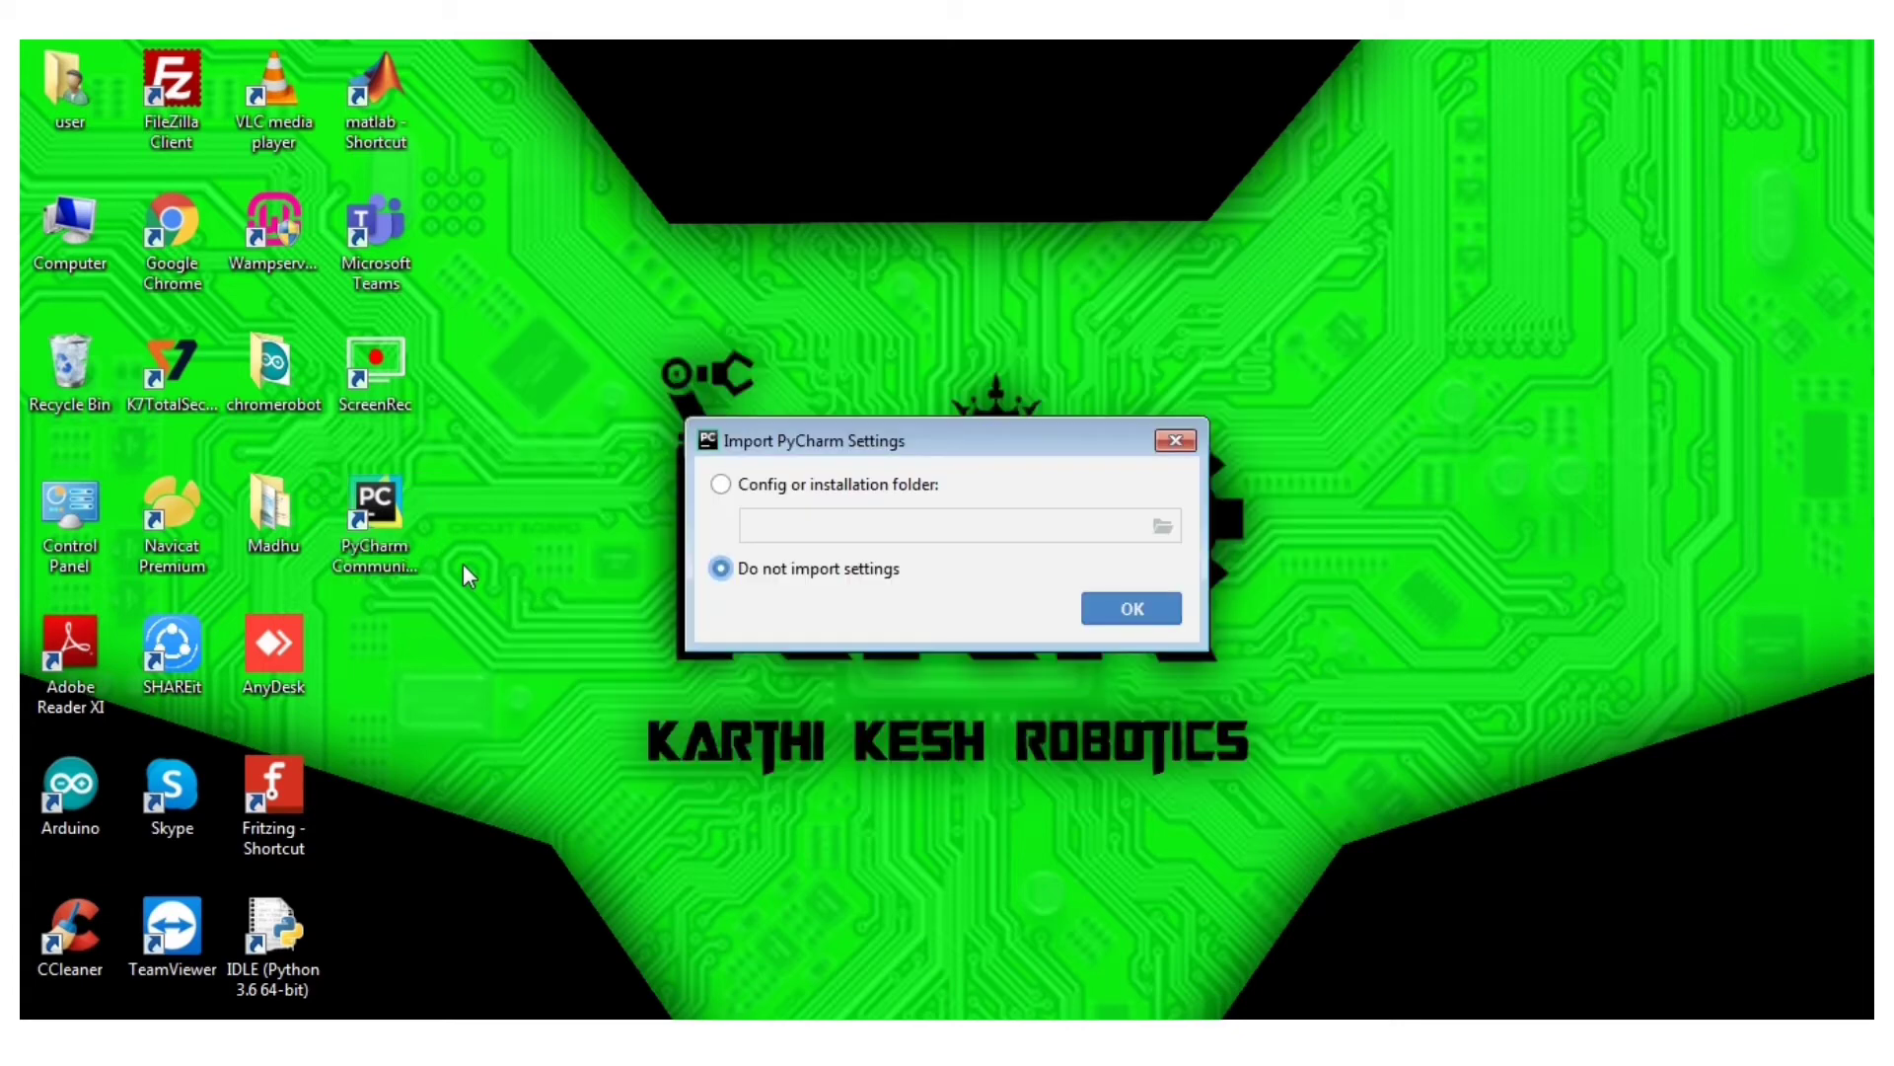
pyautogui.click(1132, 609)
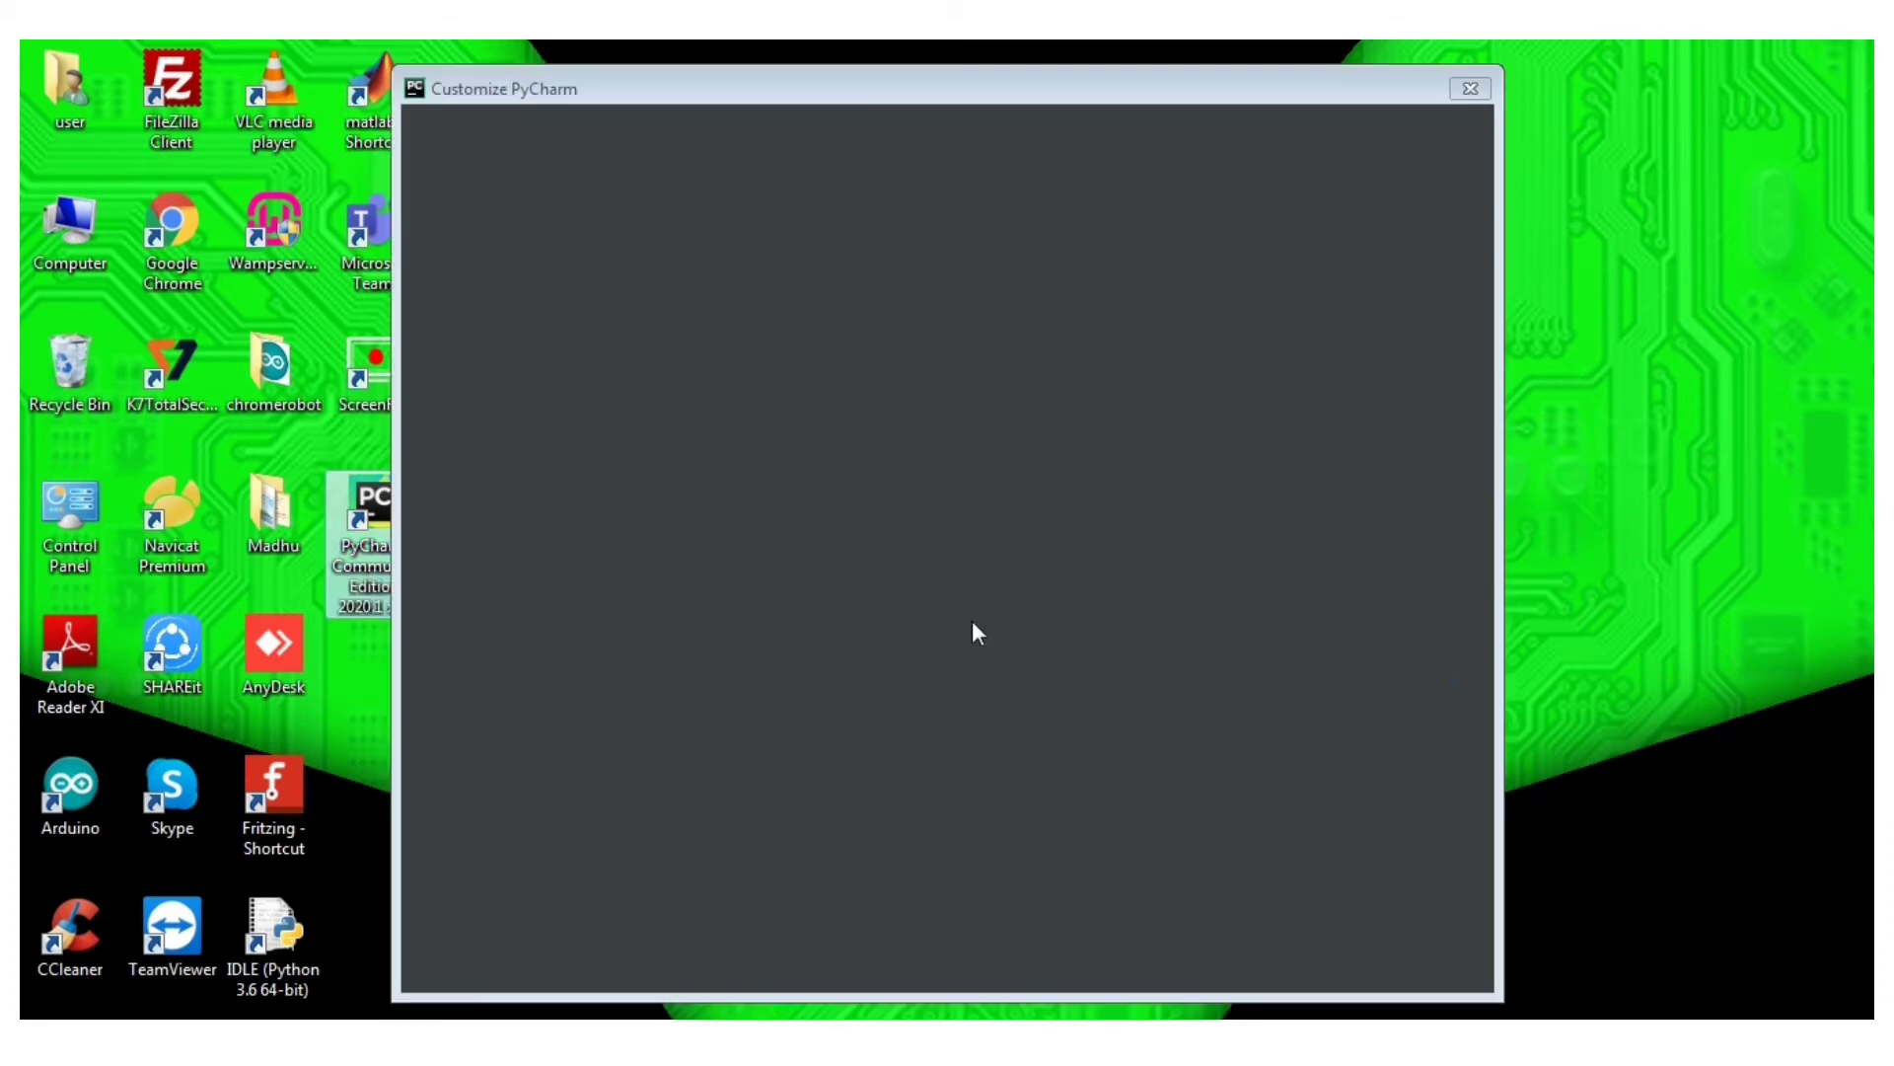
pyautogui.click(1040, 635)
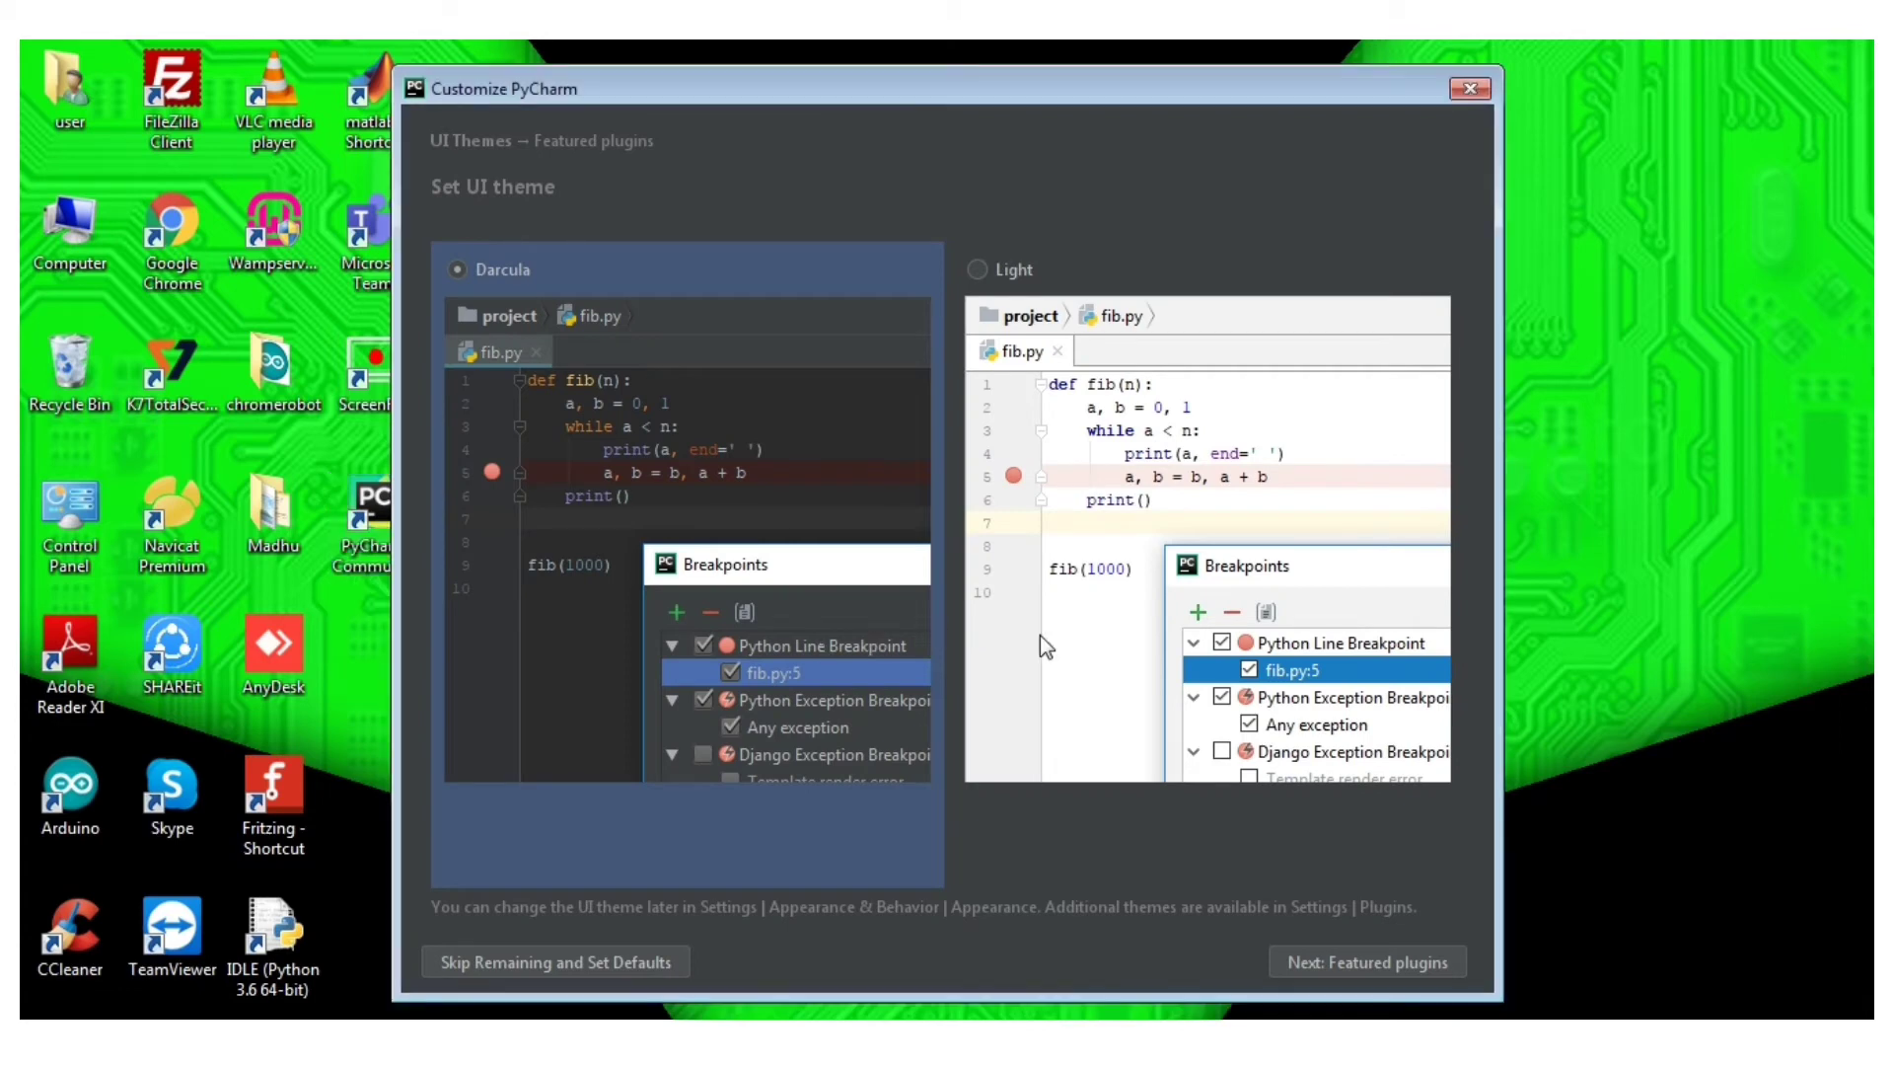
pyautogui.click(734, 572)
pyautogui.click(654, 955)
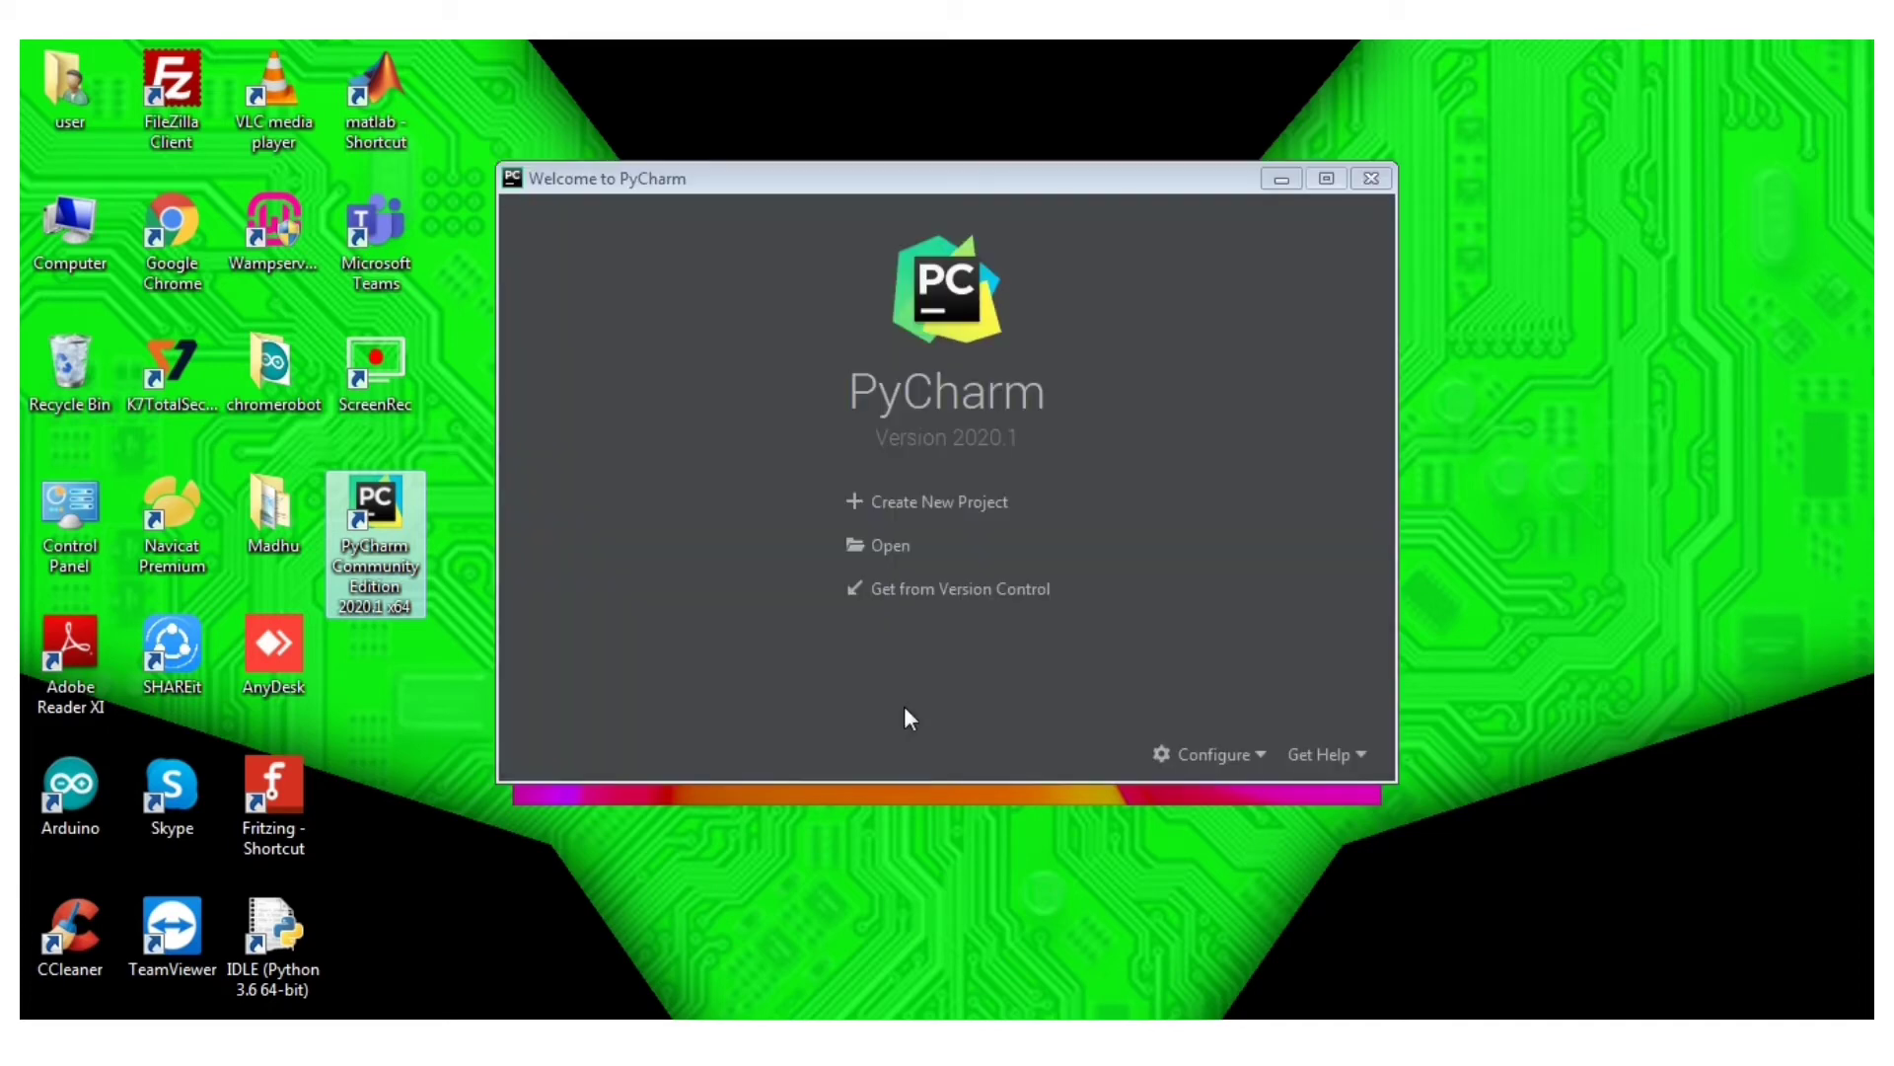
# Start a new PyCharm project, look at the existing interpreter option and return to a new Virtualenv environment
pyautogui.click(911, 503)
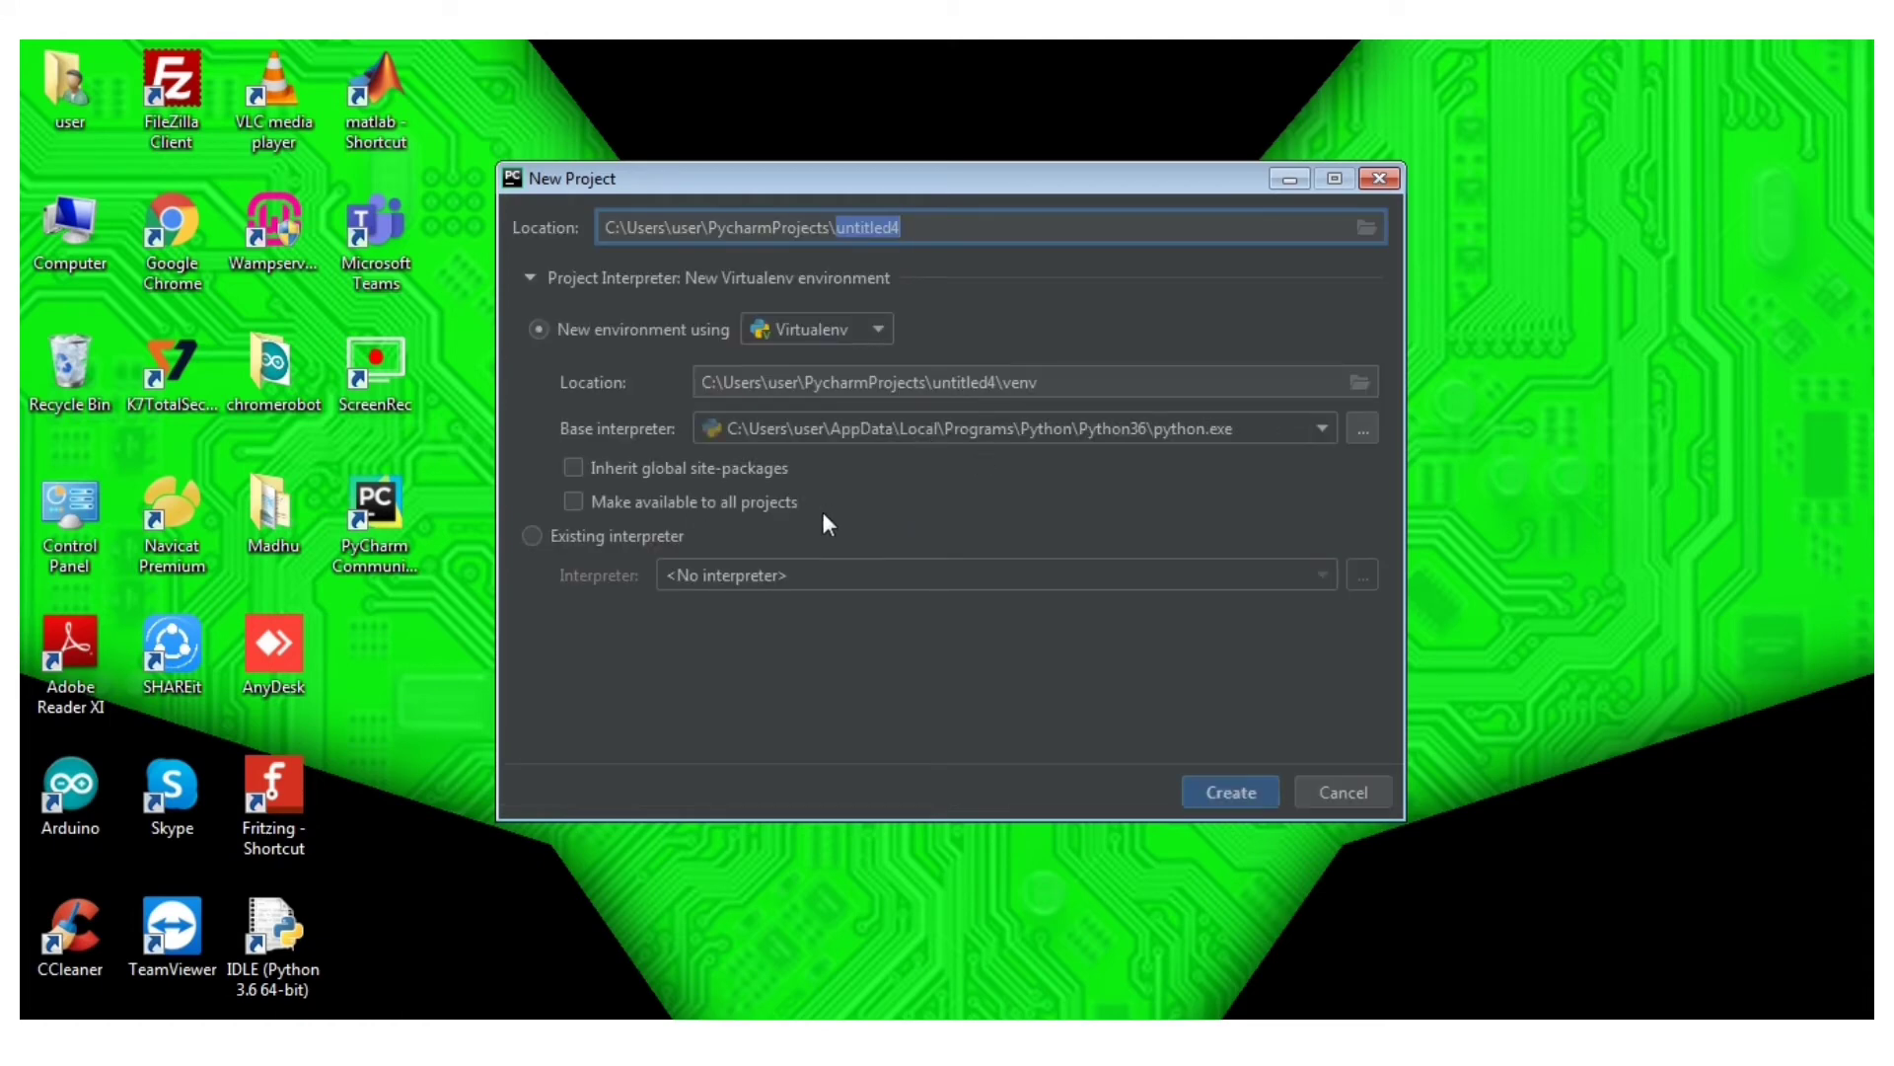
pyautogui.click(607, 537)
pyautogui.click(724, 575)
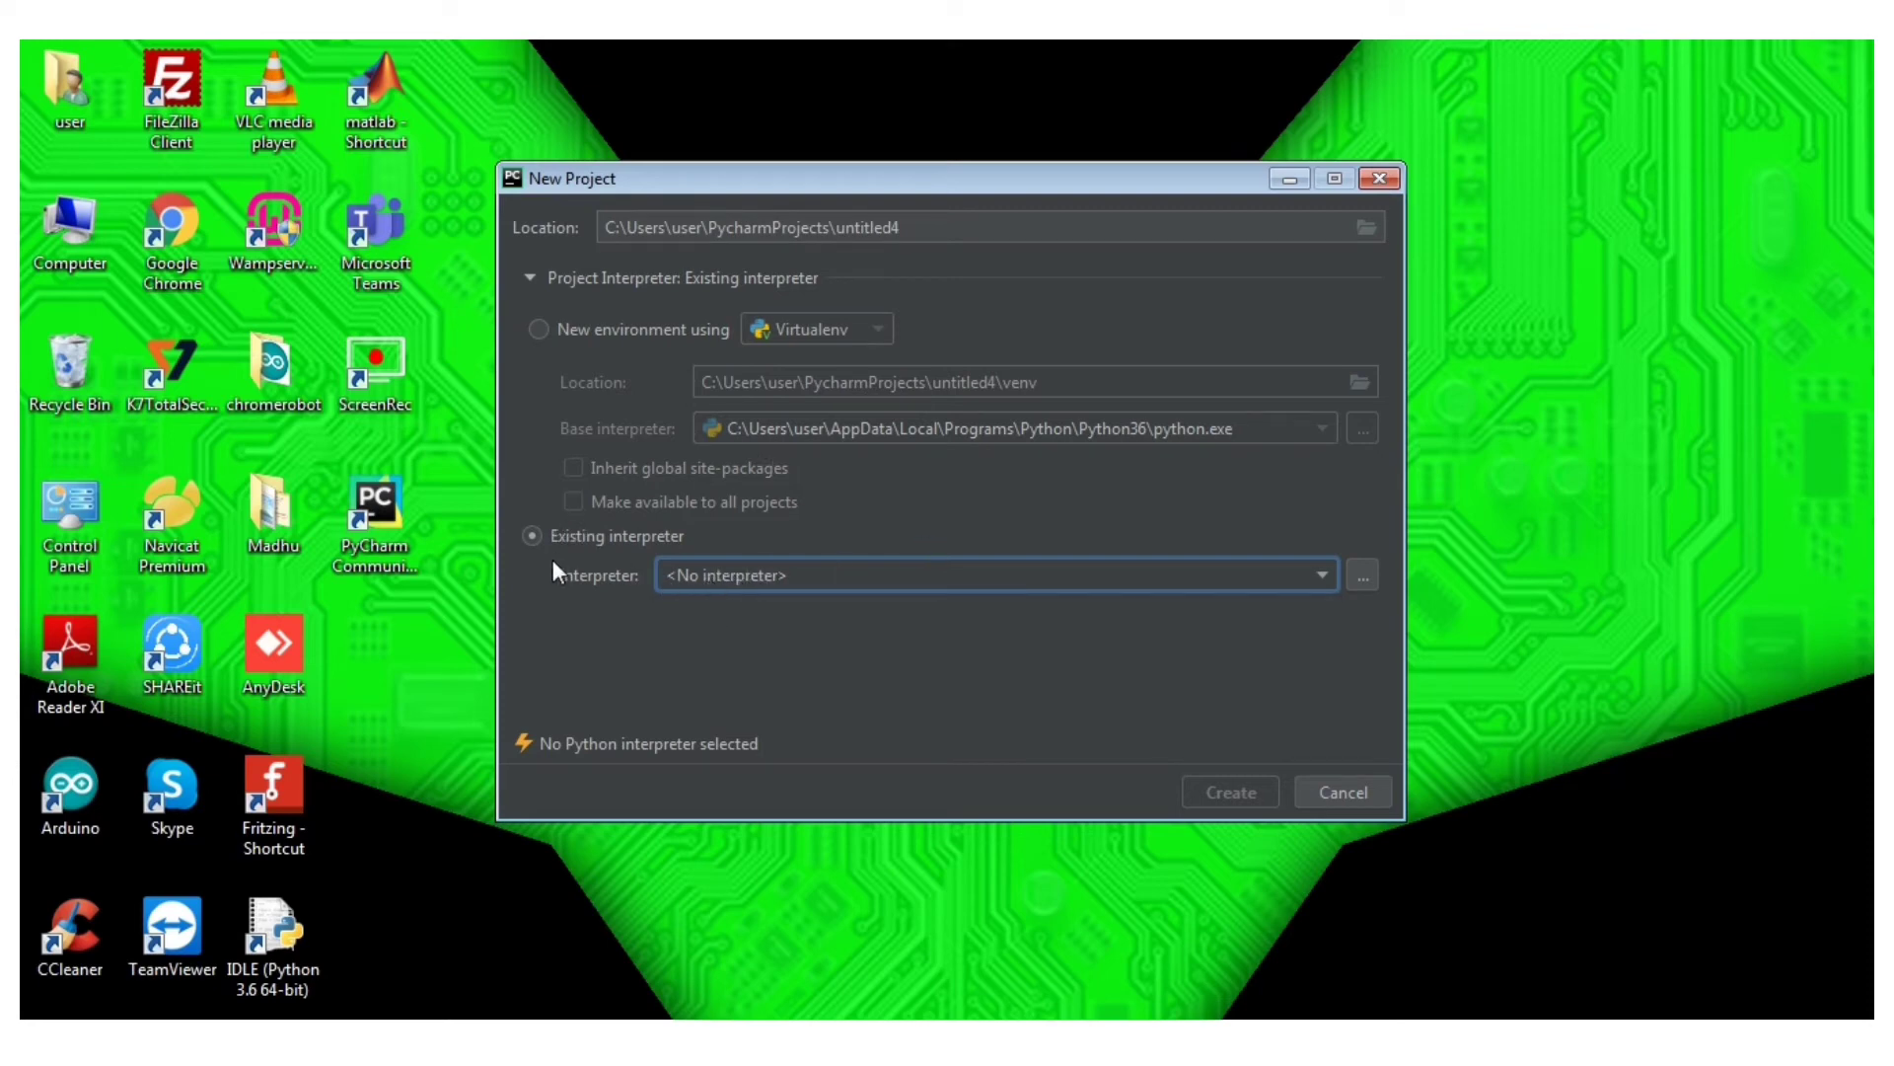
pyautogui.click(565, 335)
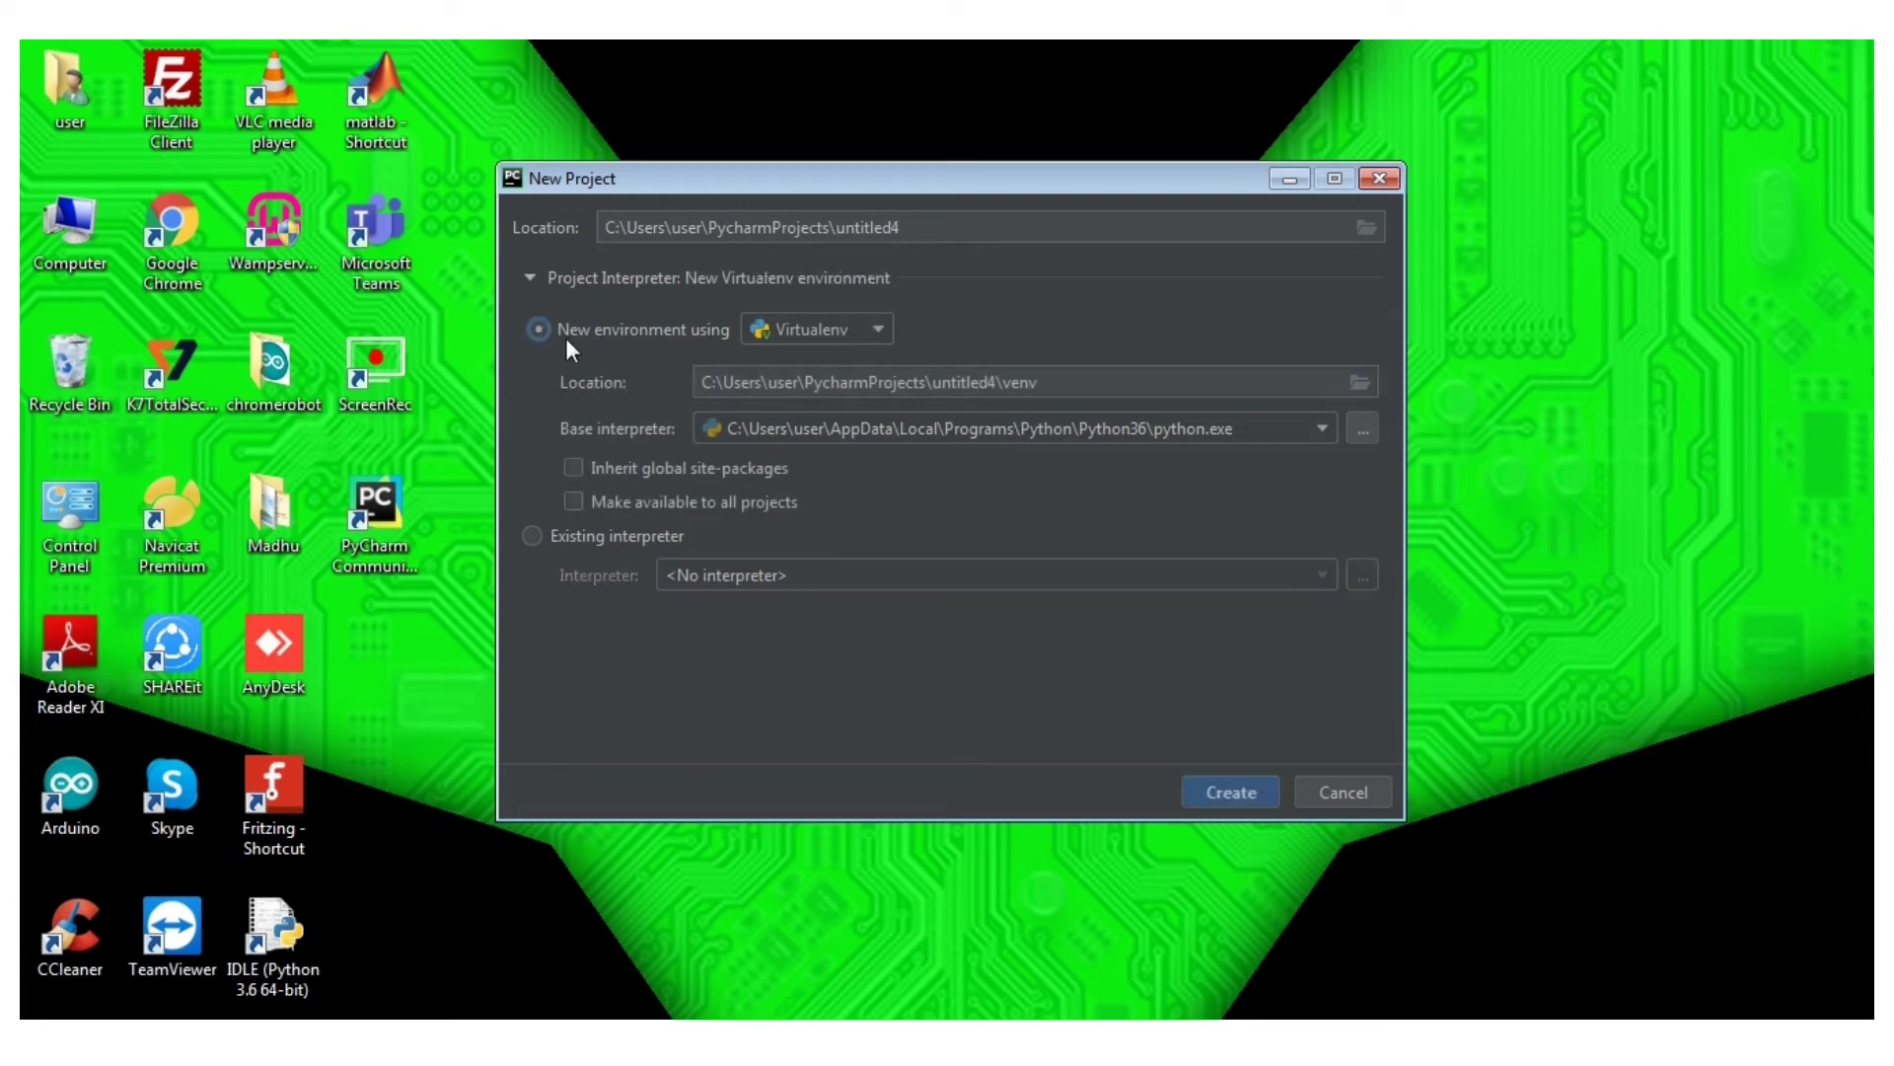
# Try Pipenv and Conda as the new project's environment type, setting the Python version to 3.6 for Conda
pyautogui.click(807, 352)
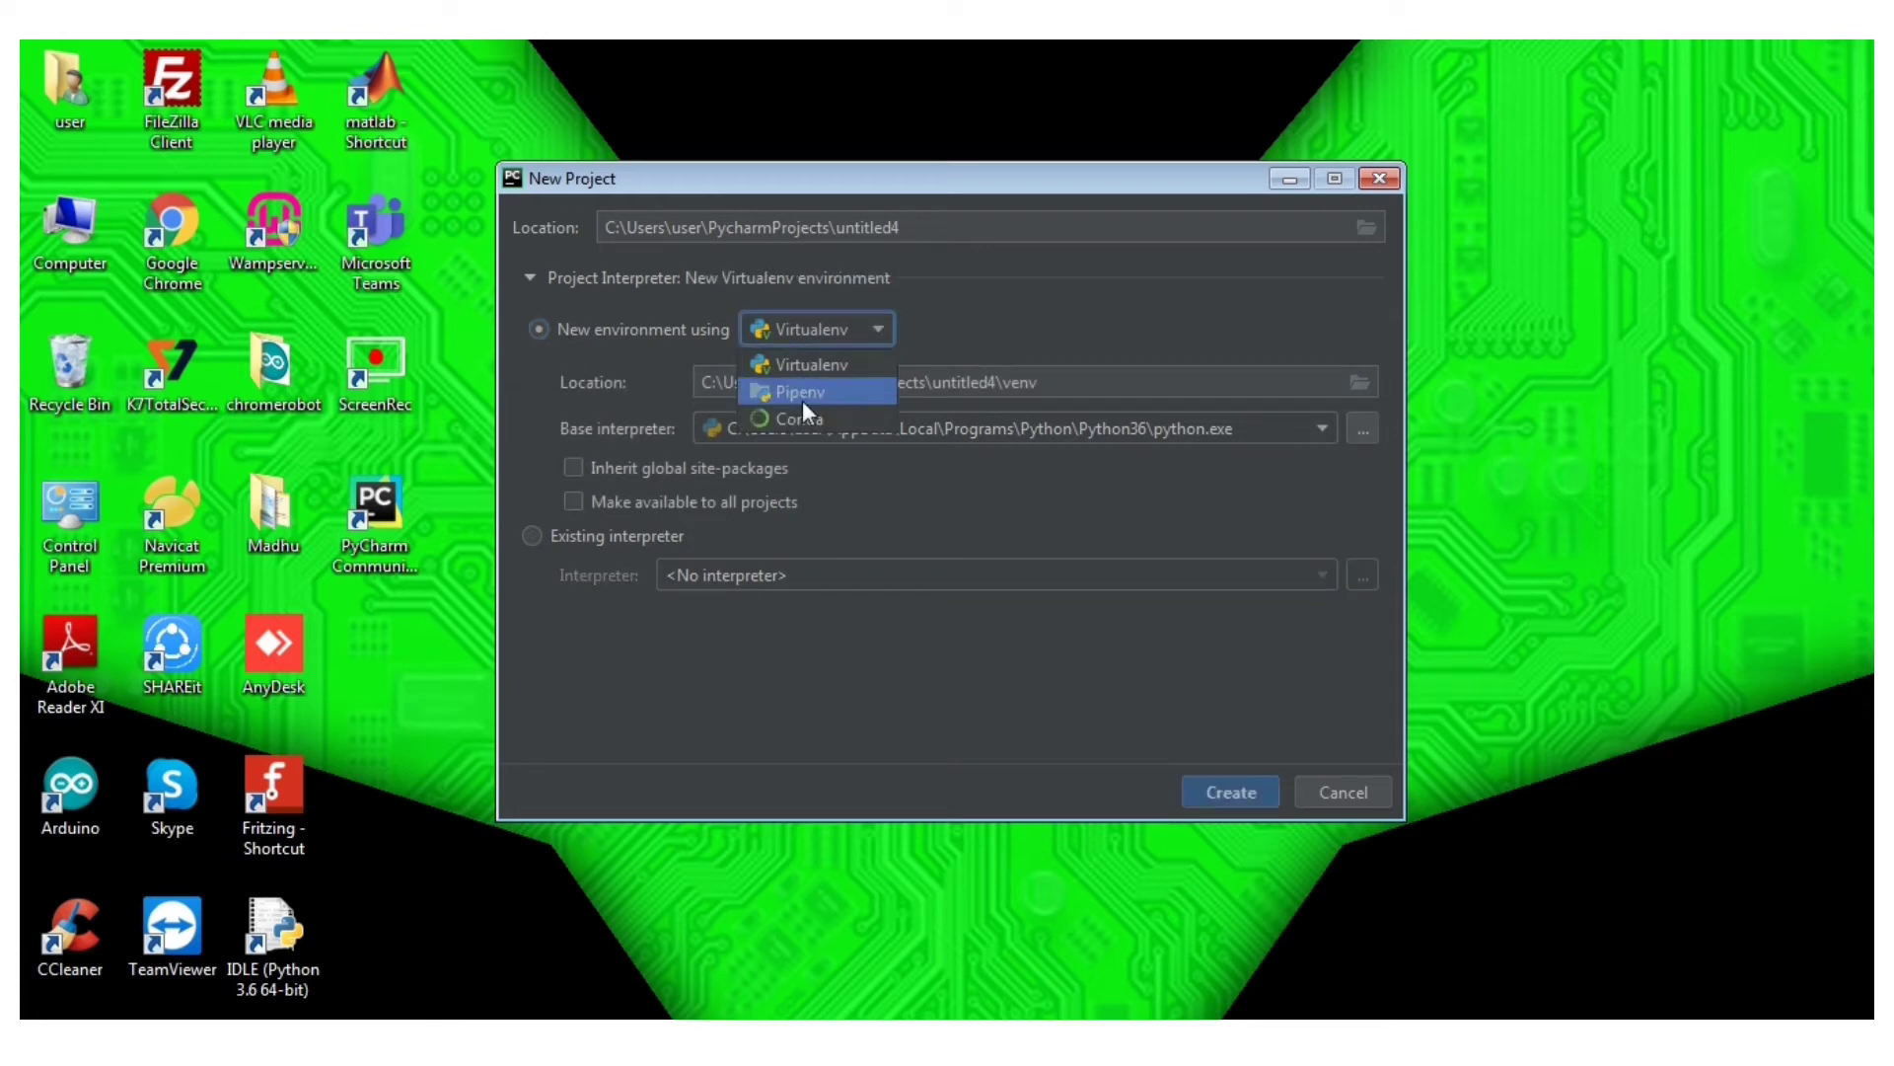
pyautogui.click(802, 395)
pyautogui.click(780, 327)
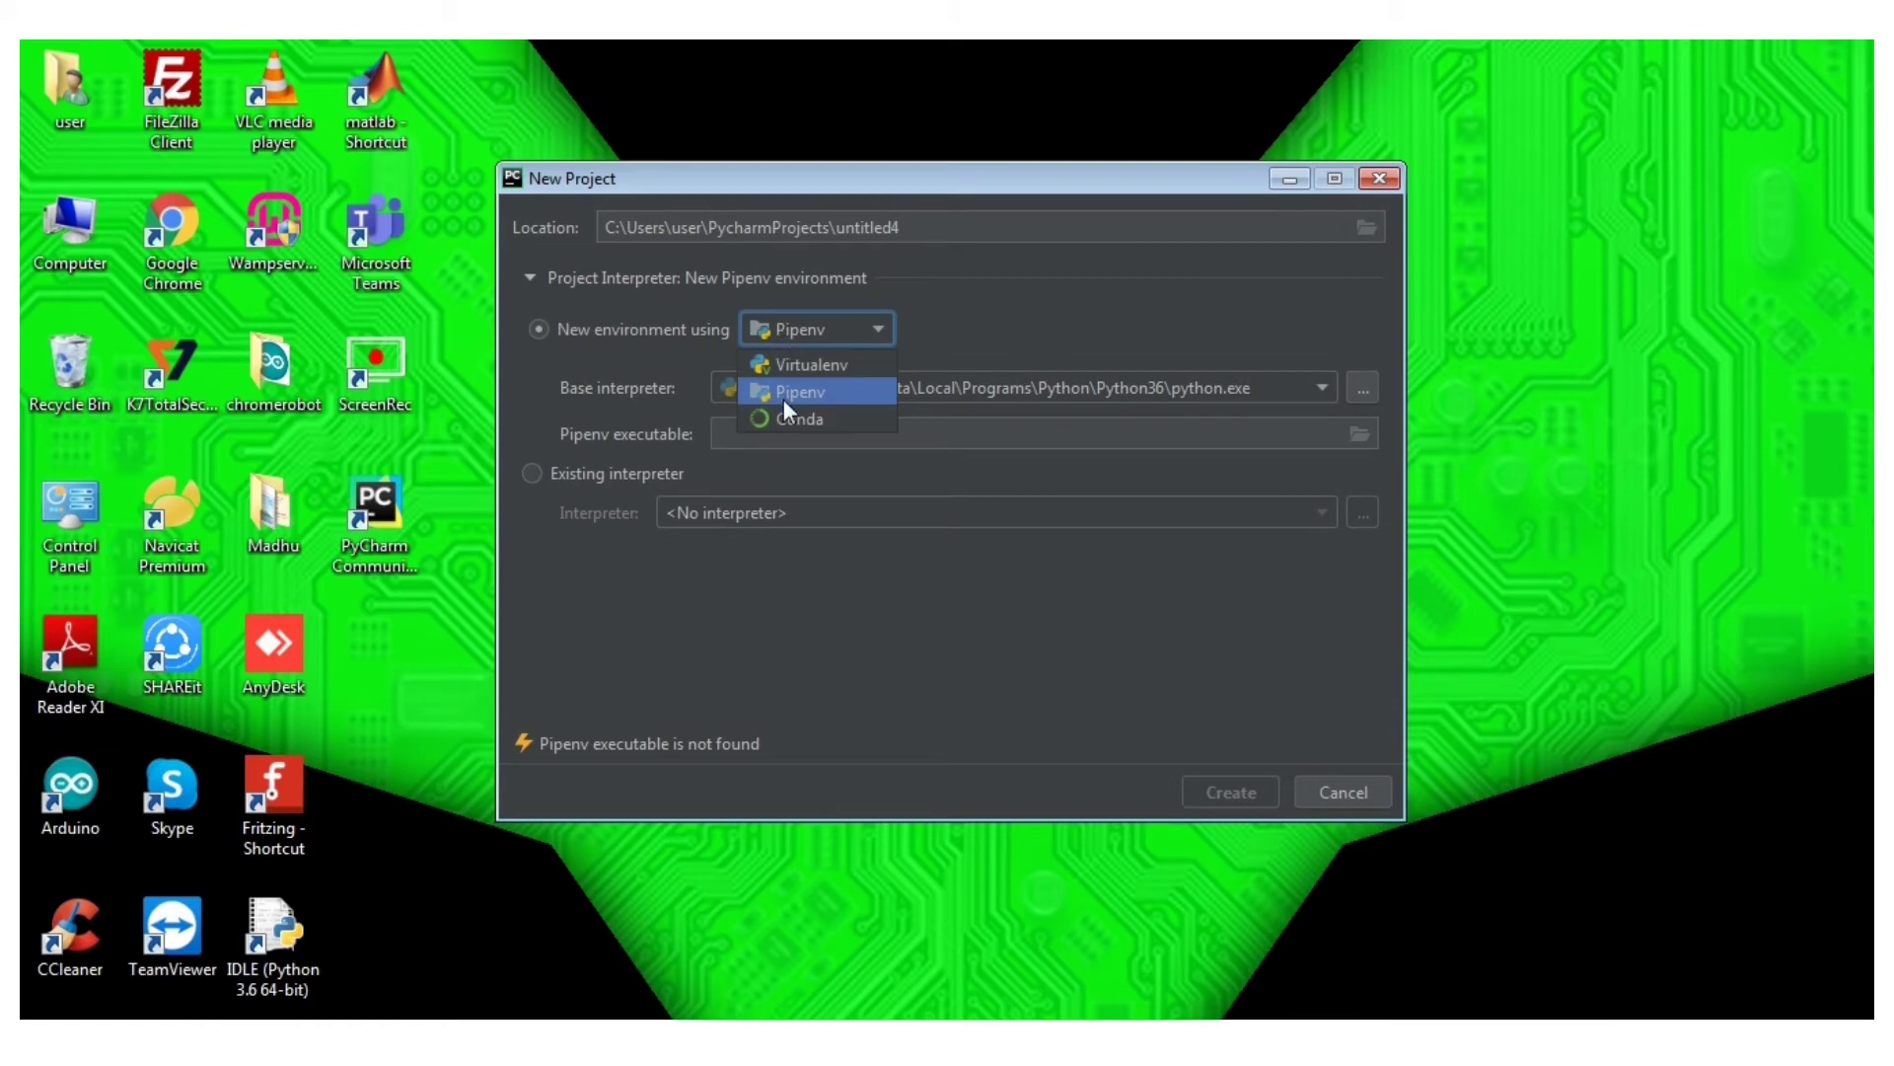
pyautogui.click(795, 417)
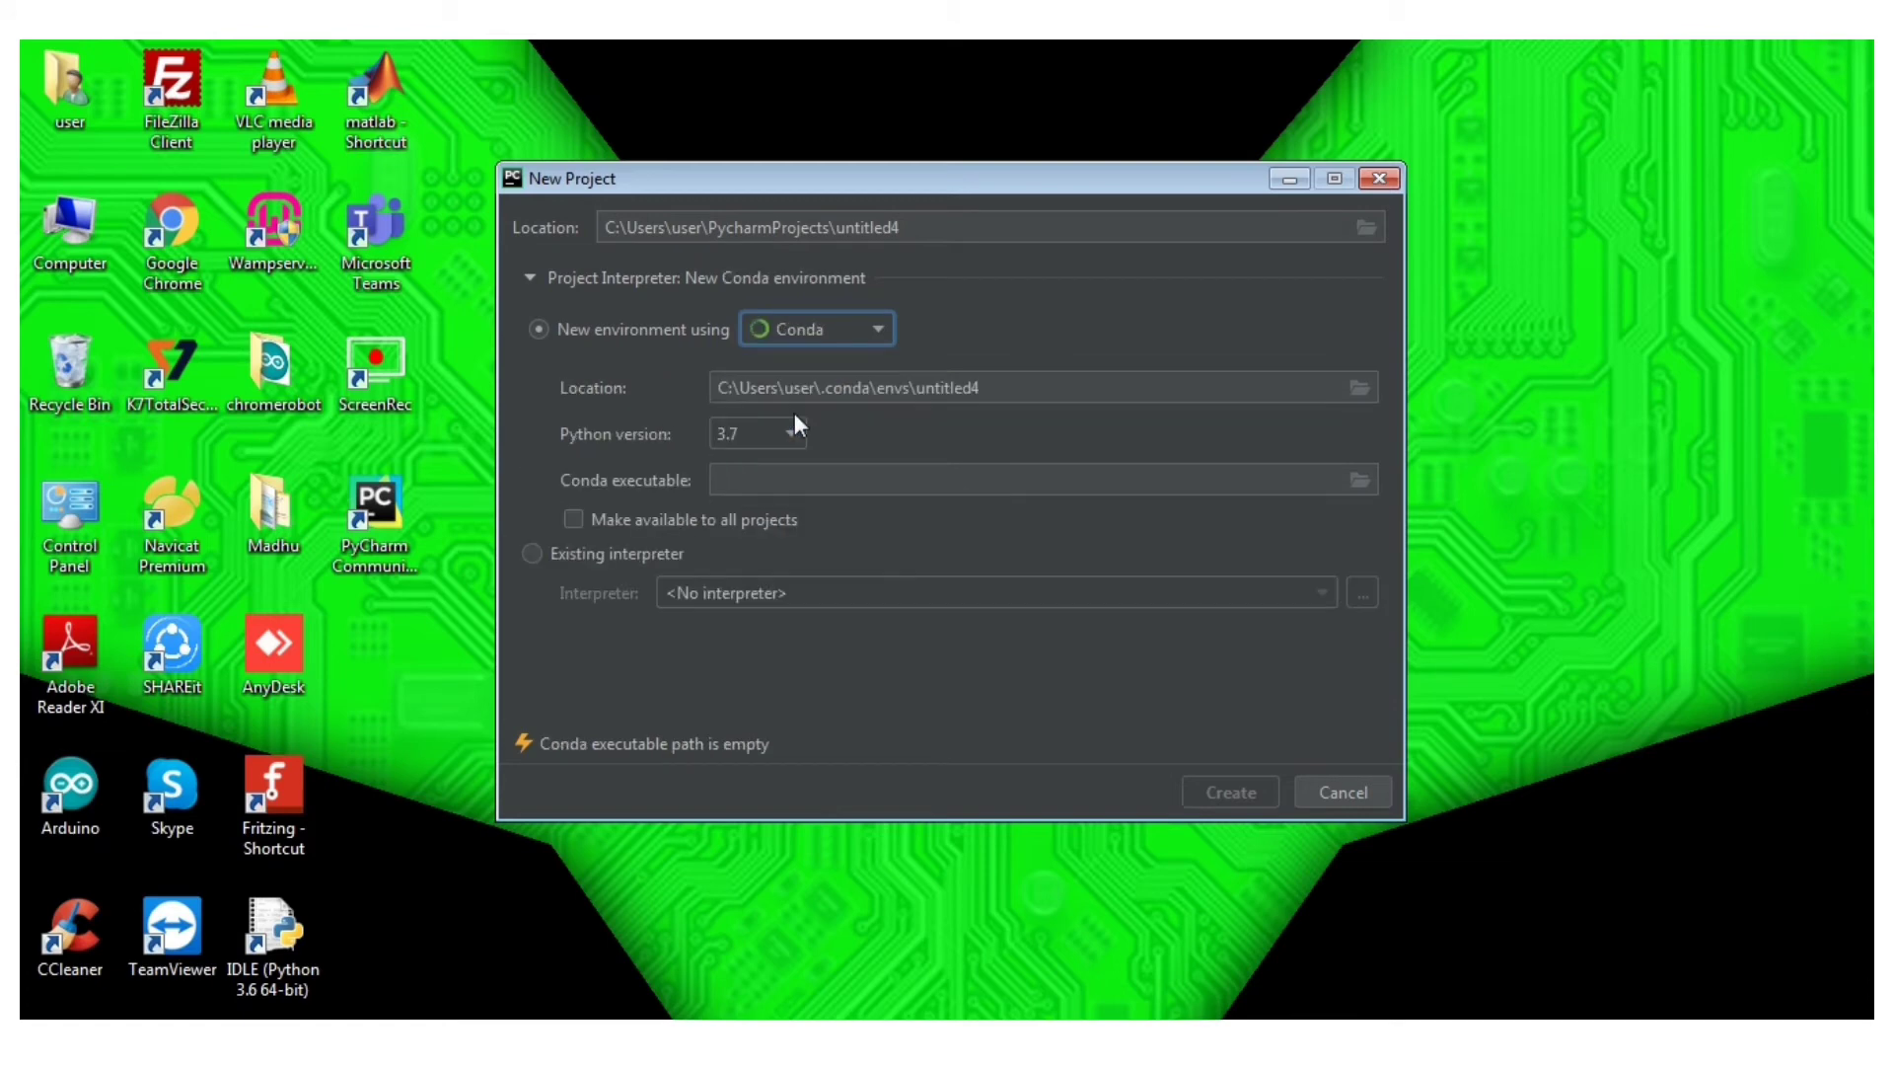
pyautogui.click(746, 437)
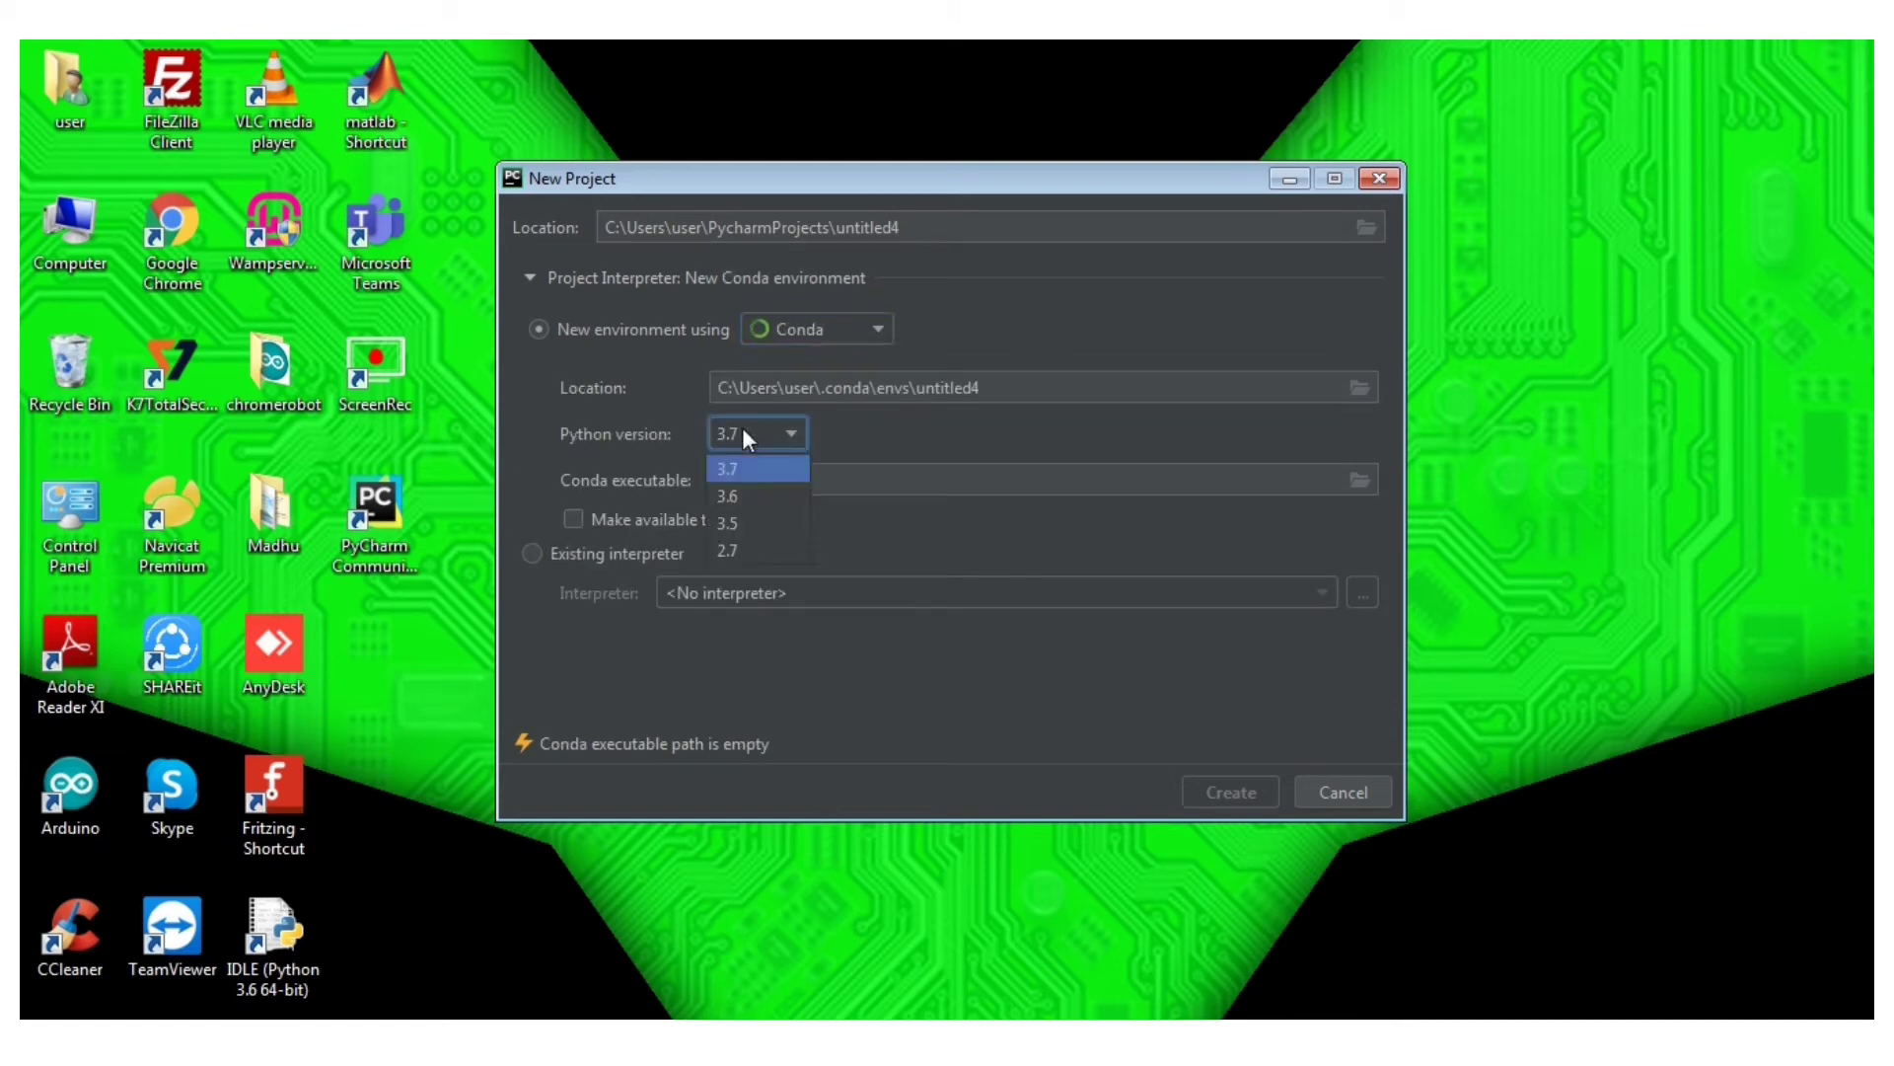
pyautogui.click(738, 491)
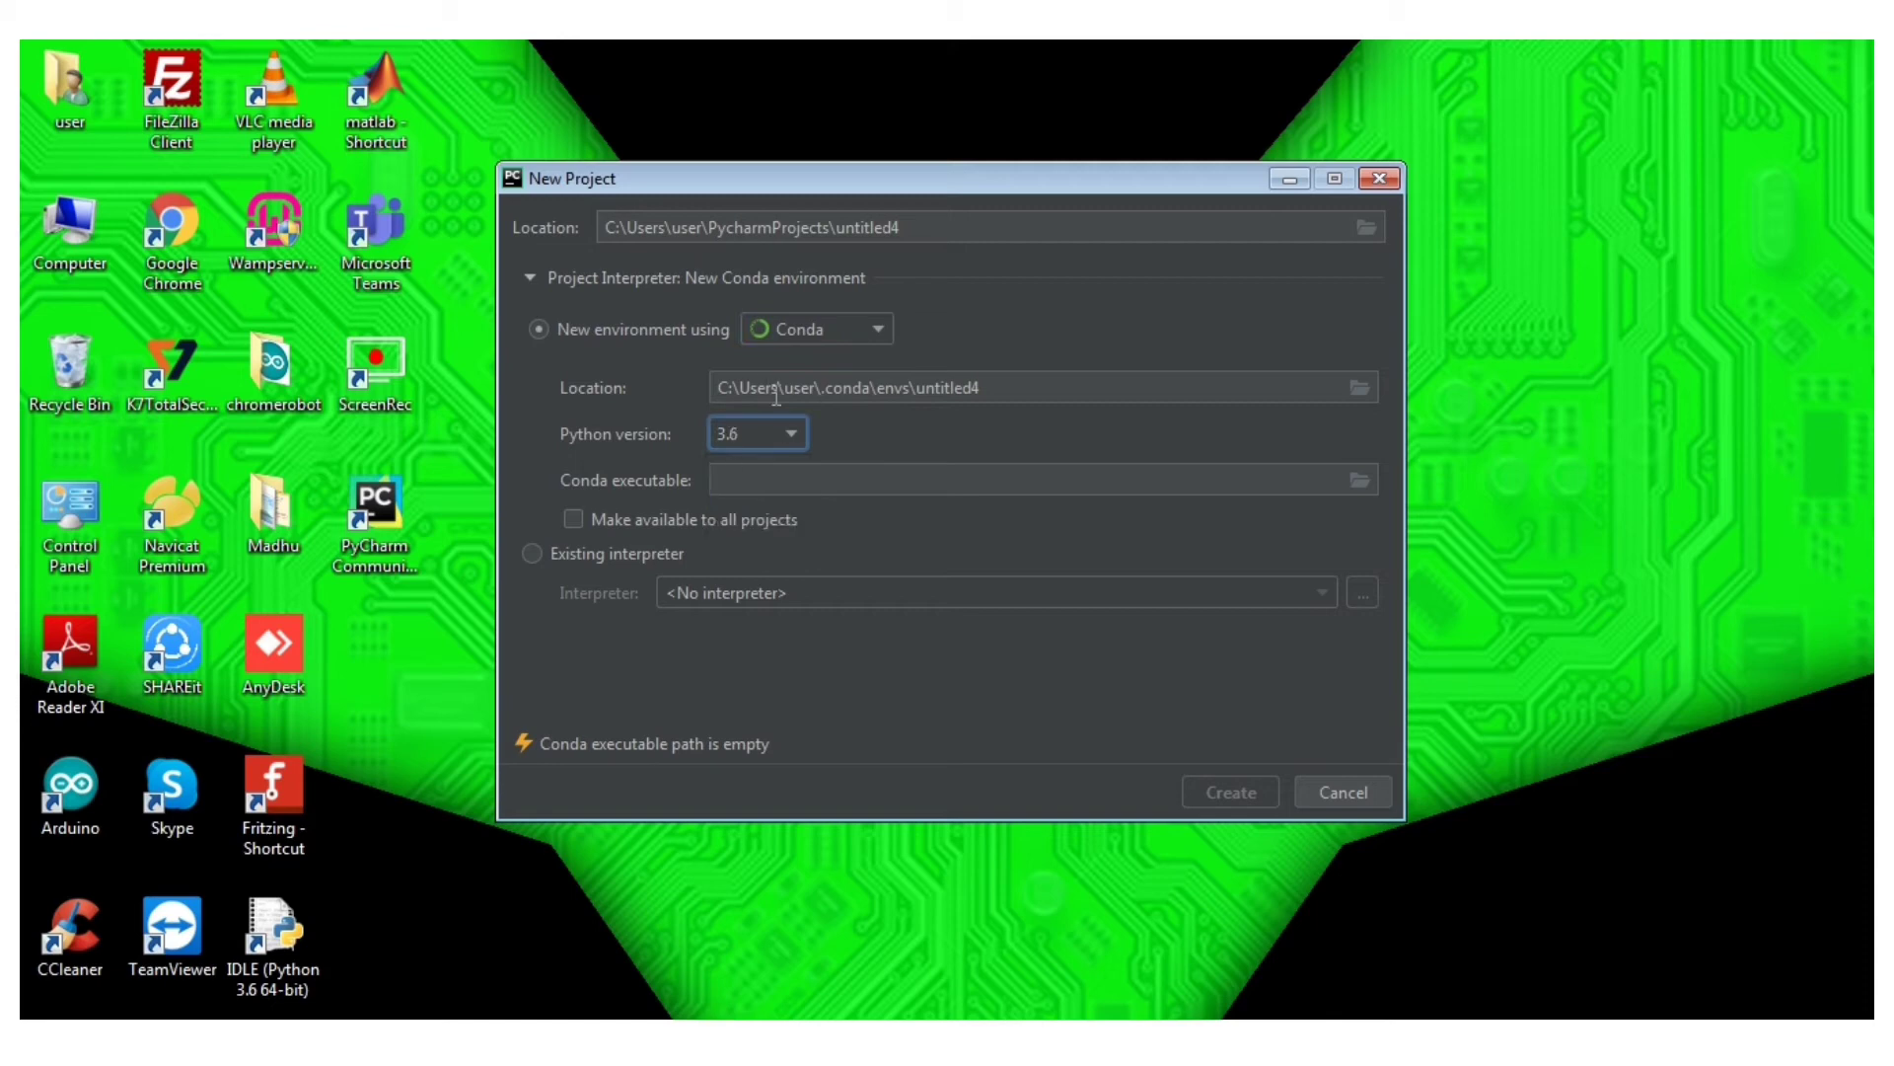
# Switch the new project to an existing interpreter and add the system interpreter from Python36\python.exe
pyautogui.click(573, 520)
pyautogui.click(531, 554)
pyautogui.click(712, 600)
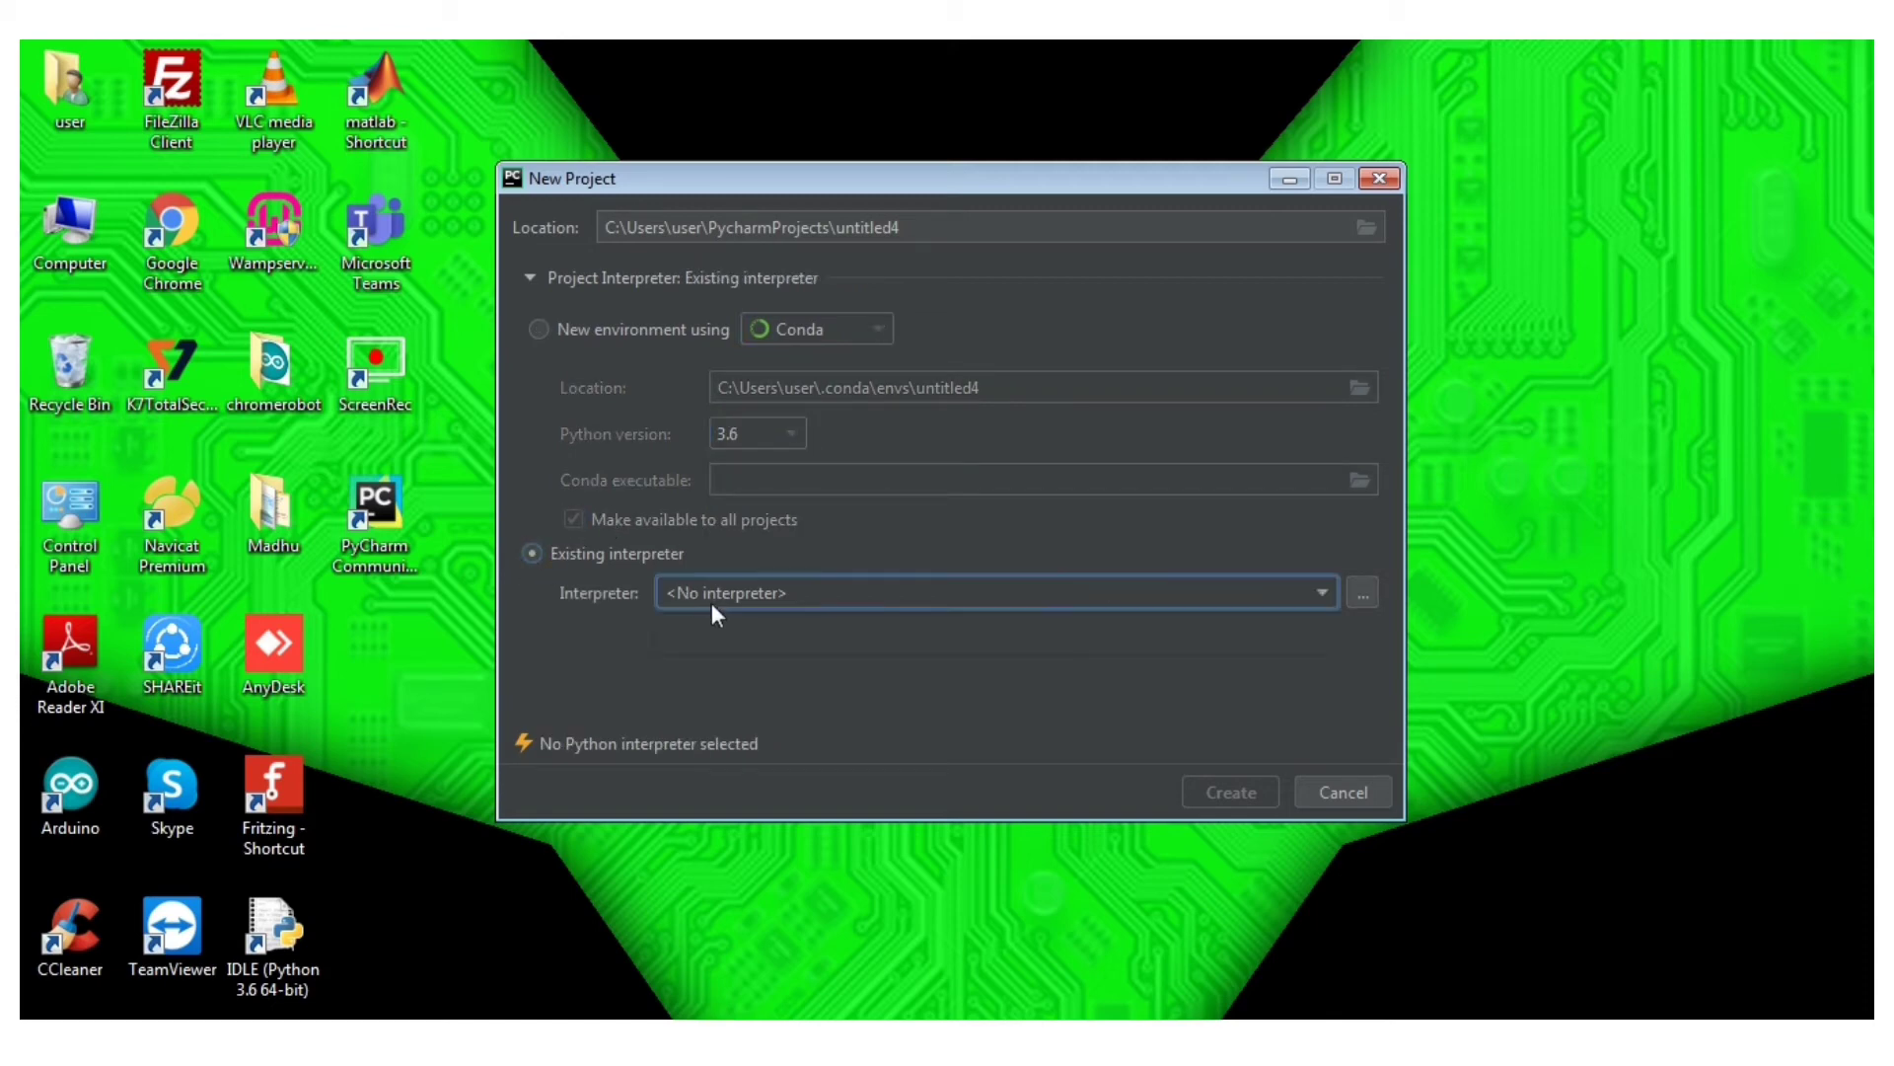
pyautogui.click(1362, 593)
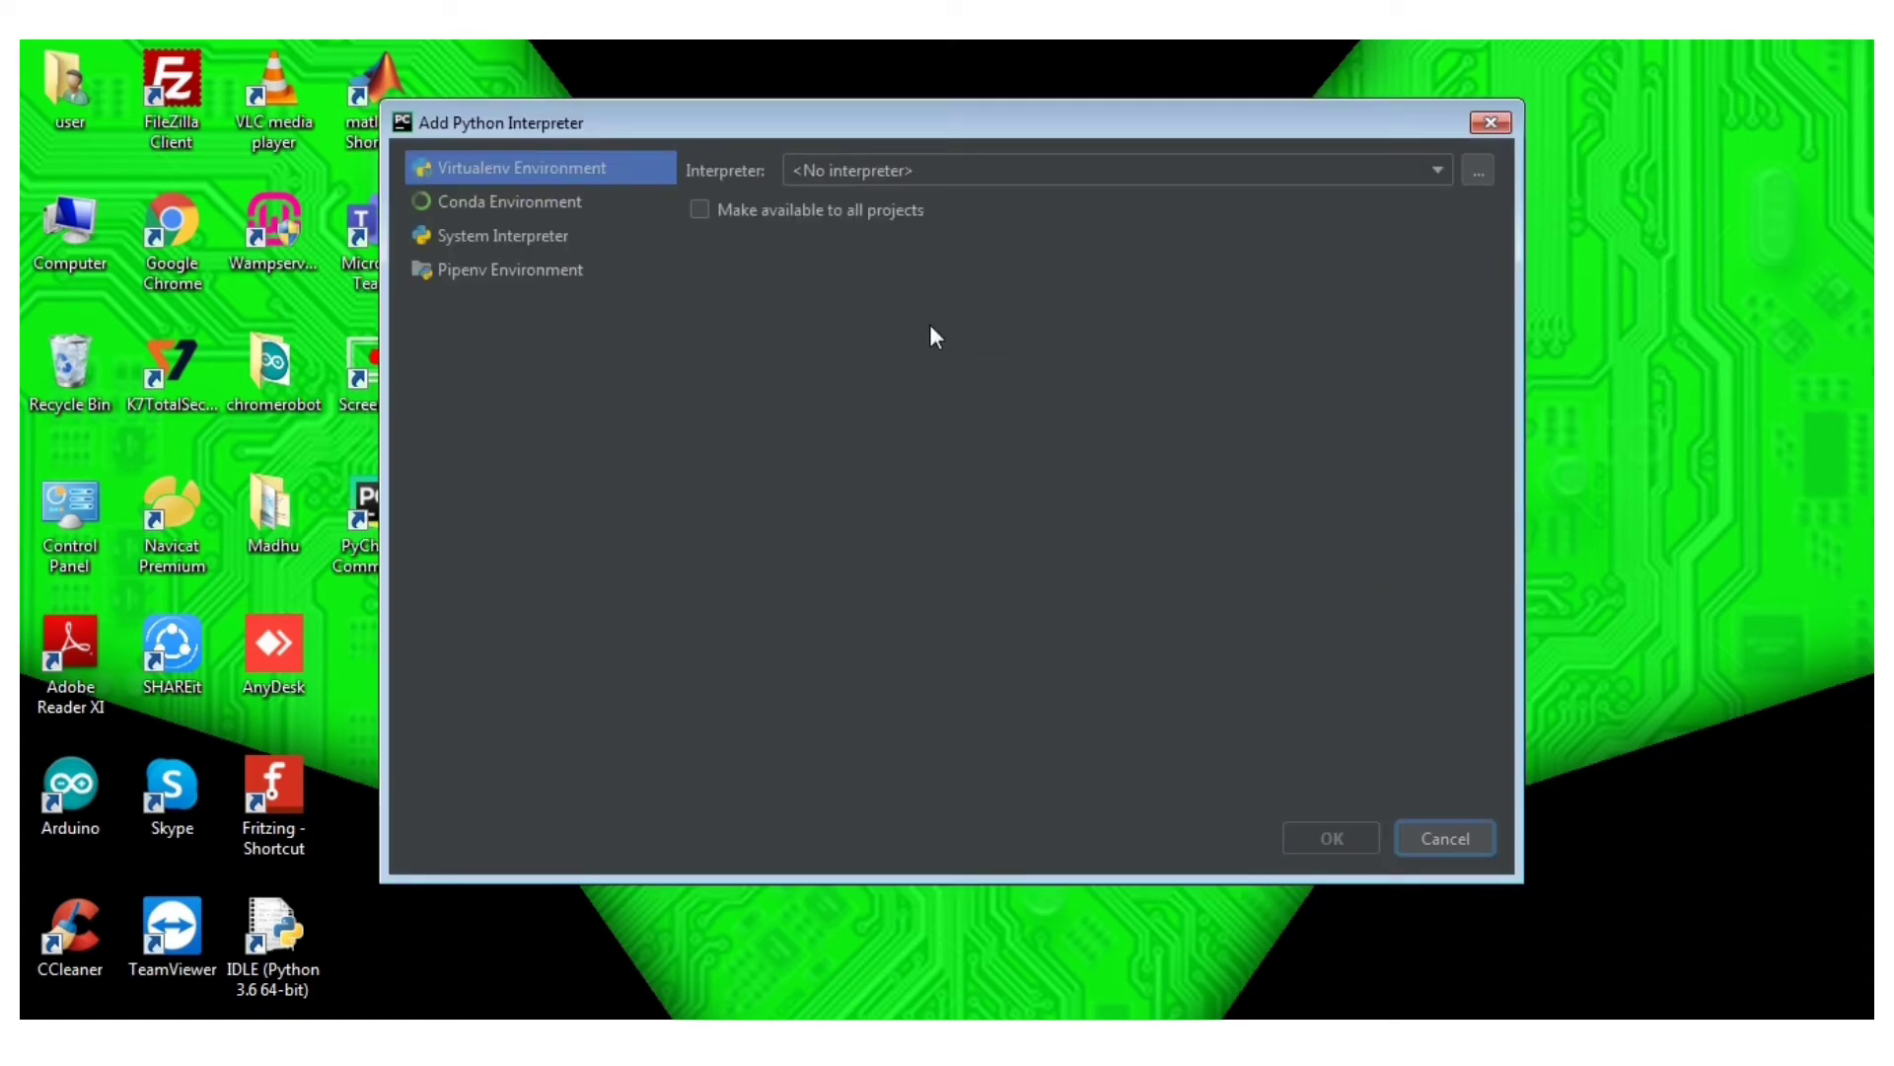
pyautogui.click(935, 169)
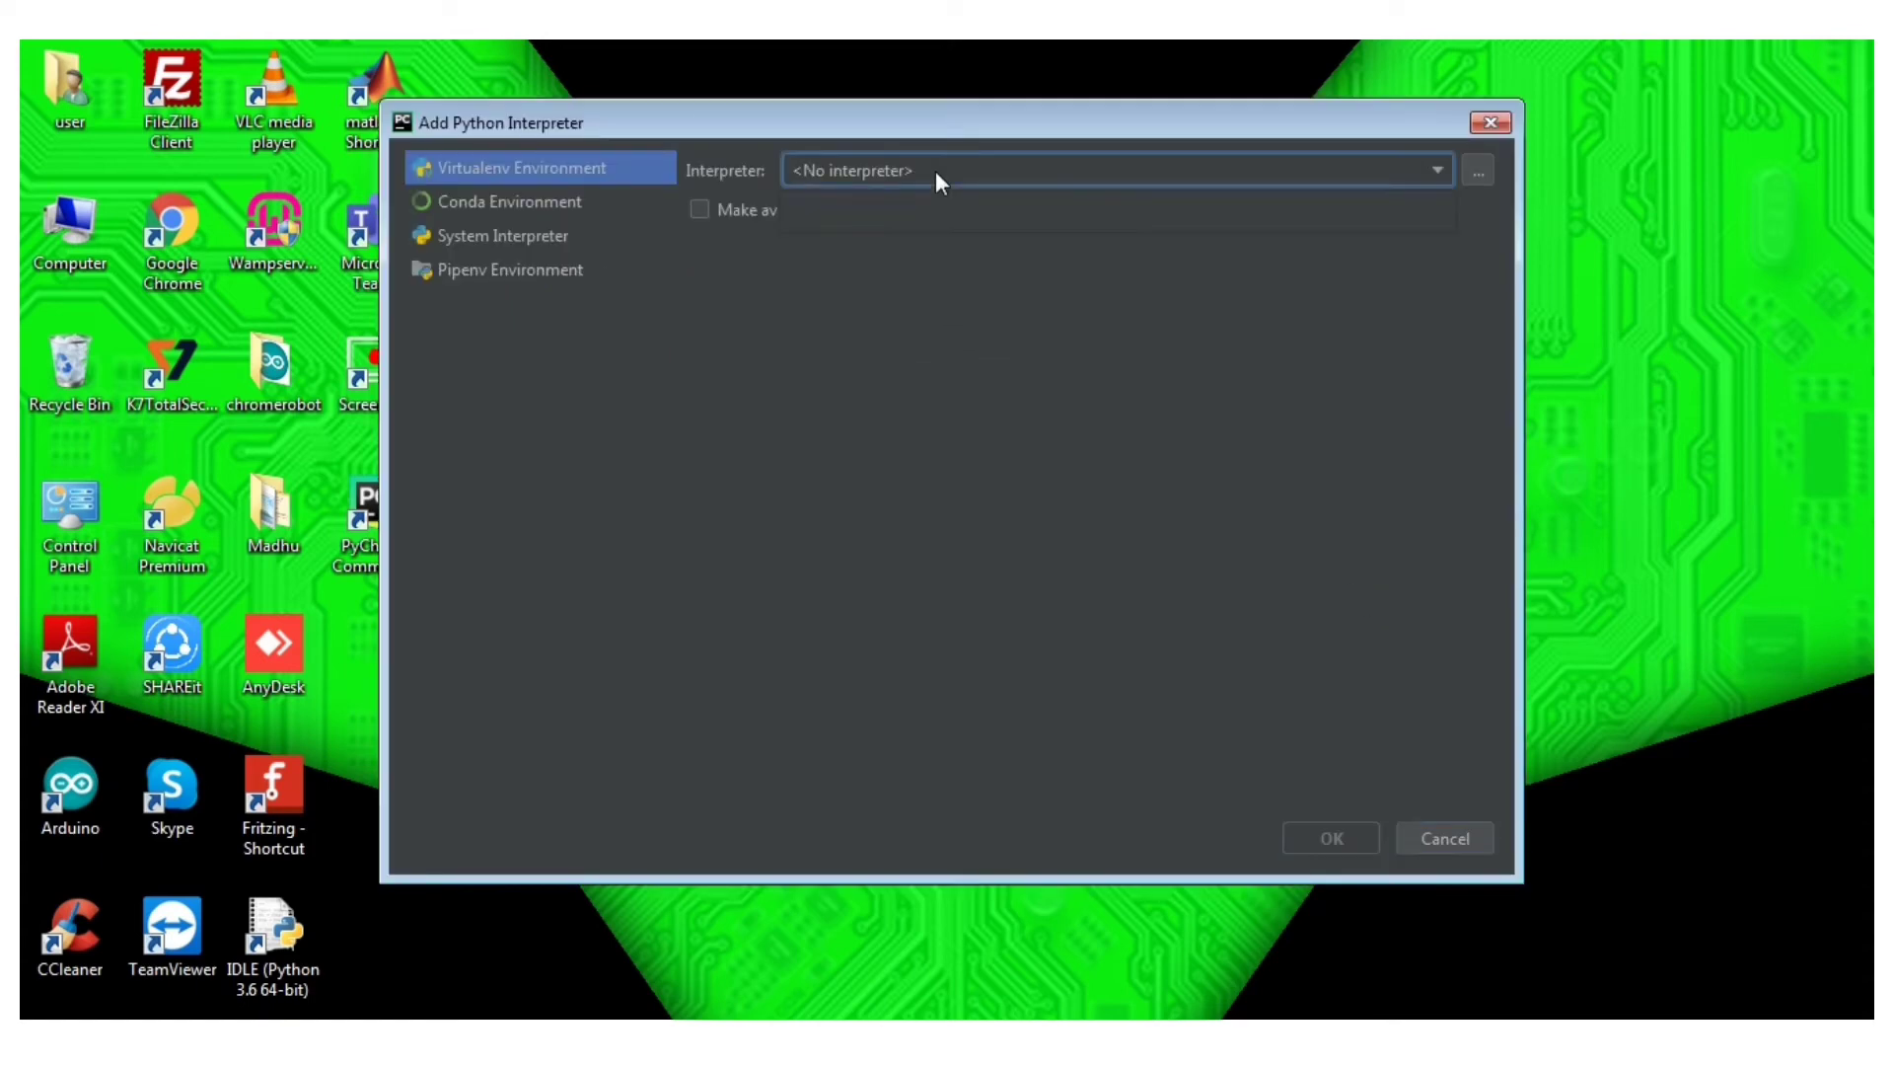
pyautogui.click(724, 206)
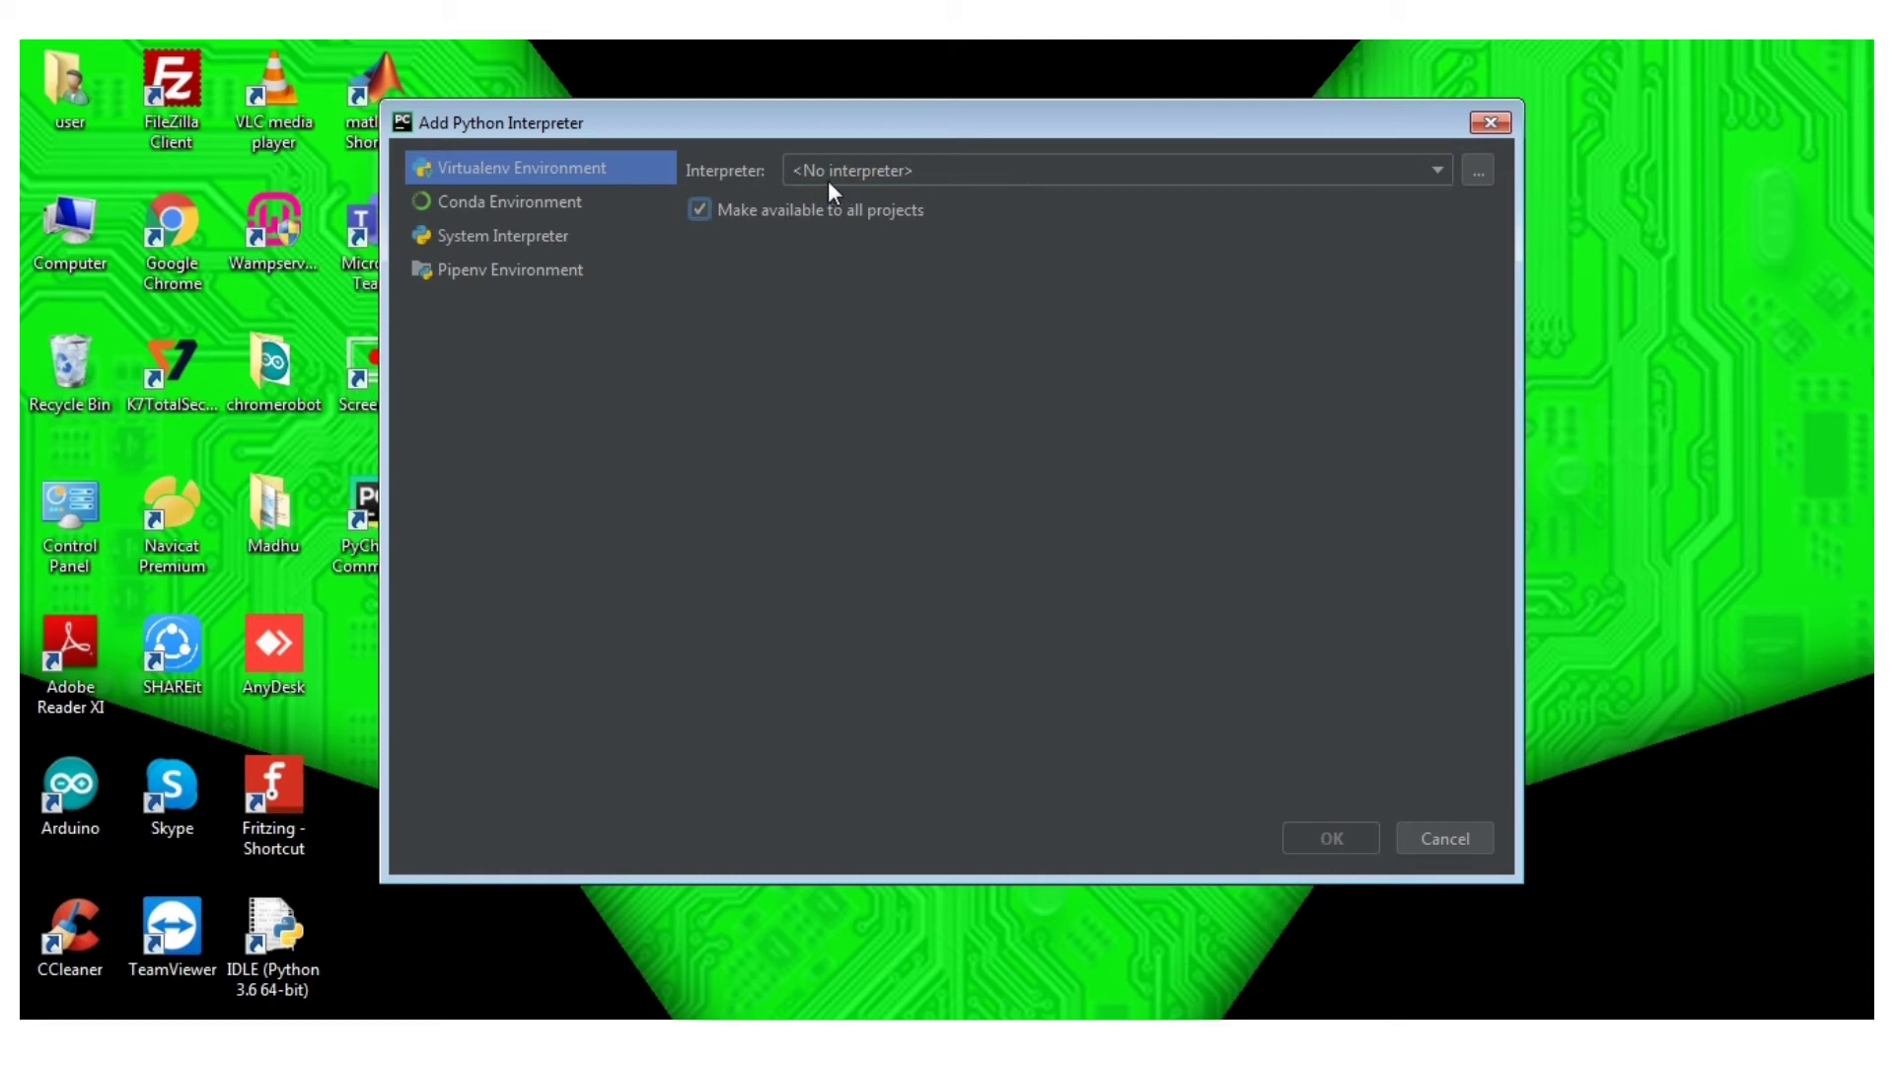
pyautogui.click(565, 247)
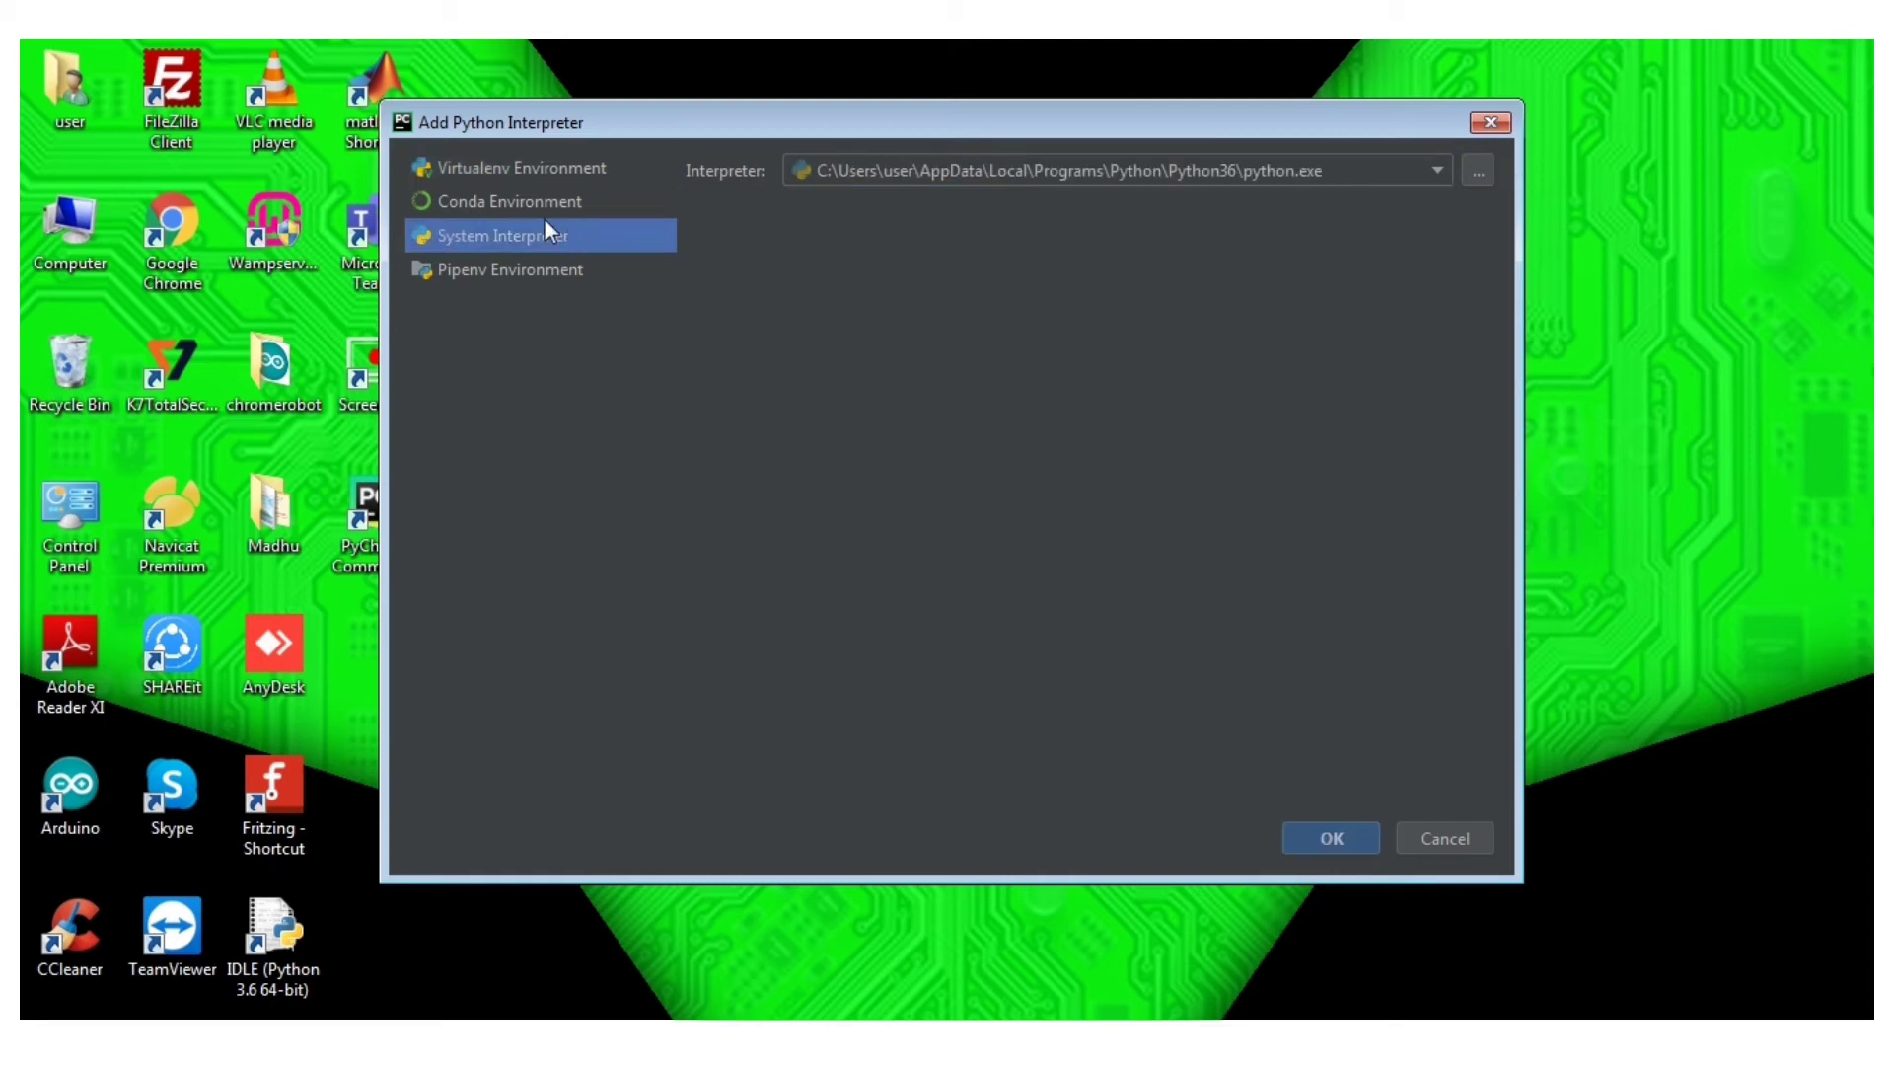
pyautogui.click(1333, 838)
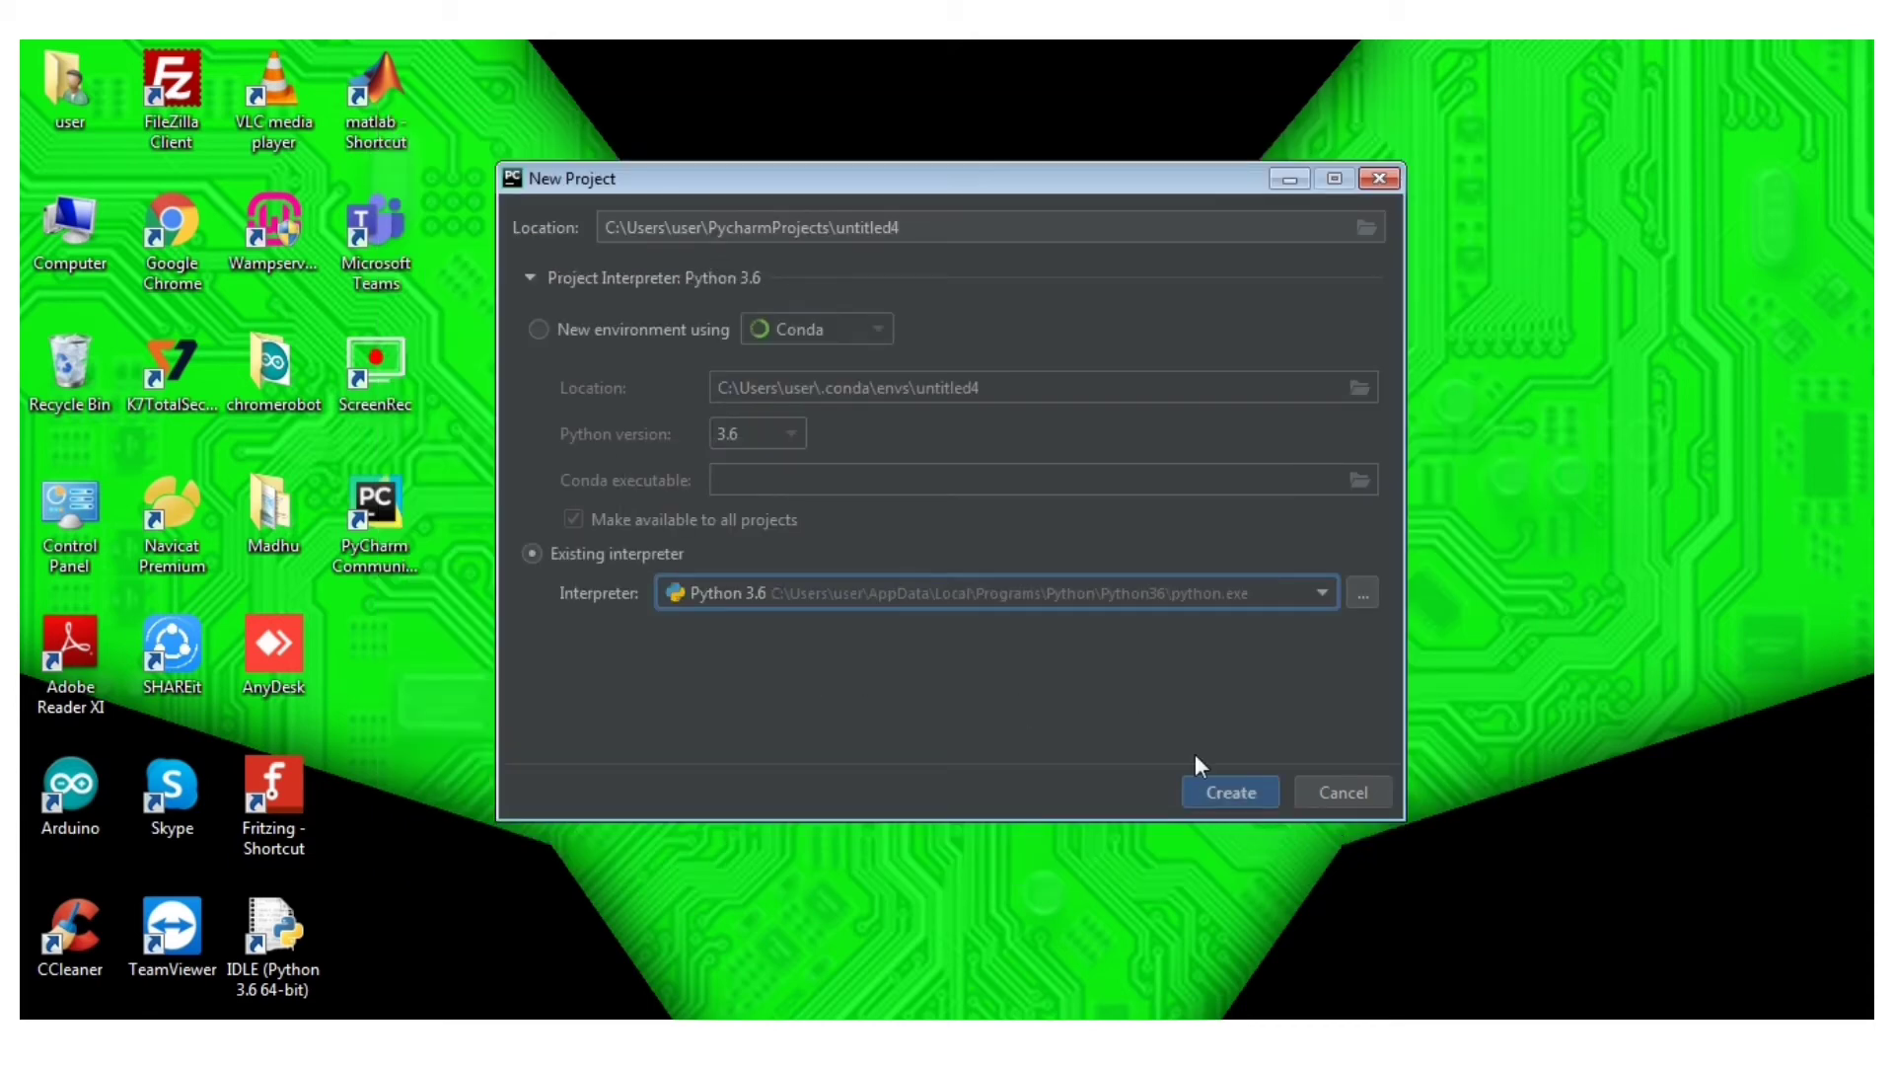
# Create the untitled4 project, dismiss the Tip of the Day and maximize the project window
pyautogui.click(1214, 789)
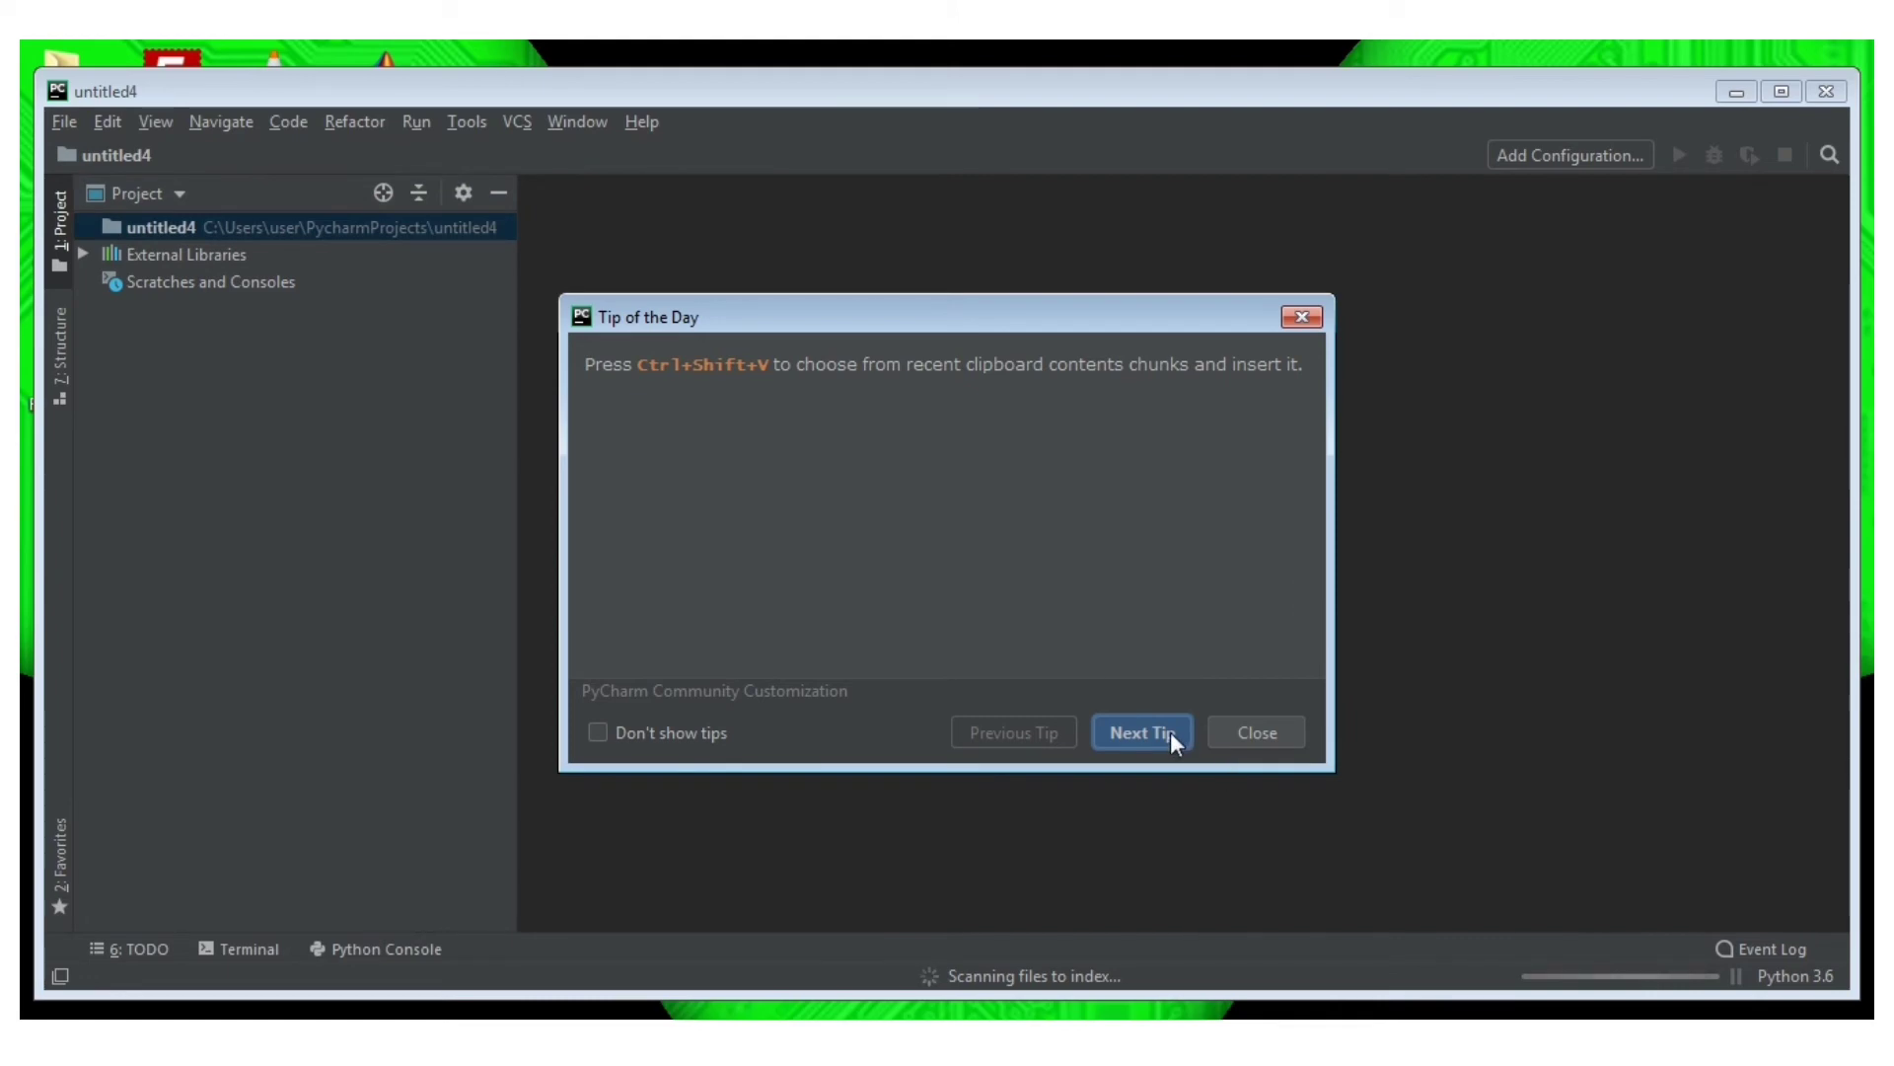
pyautogui.click(1241, 734)
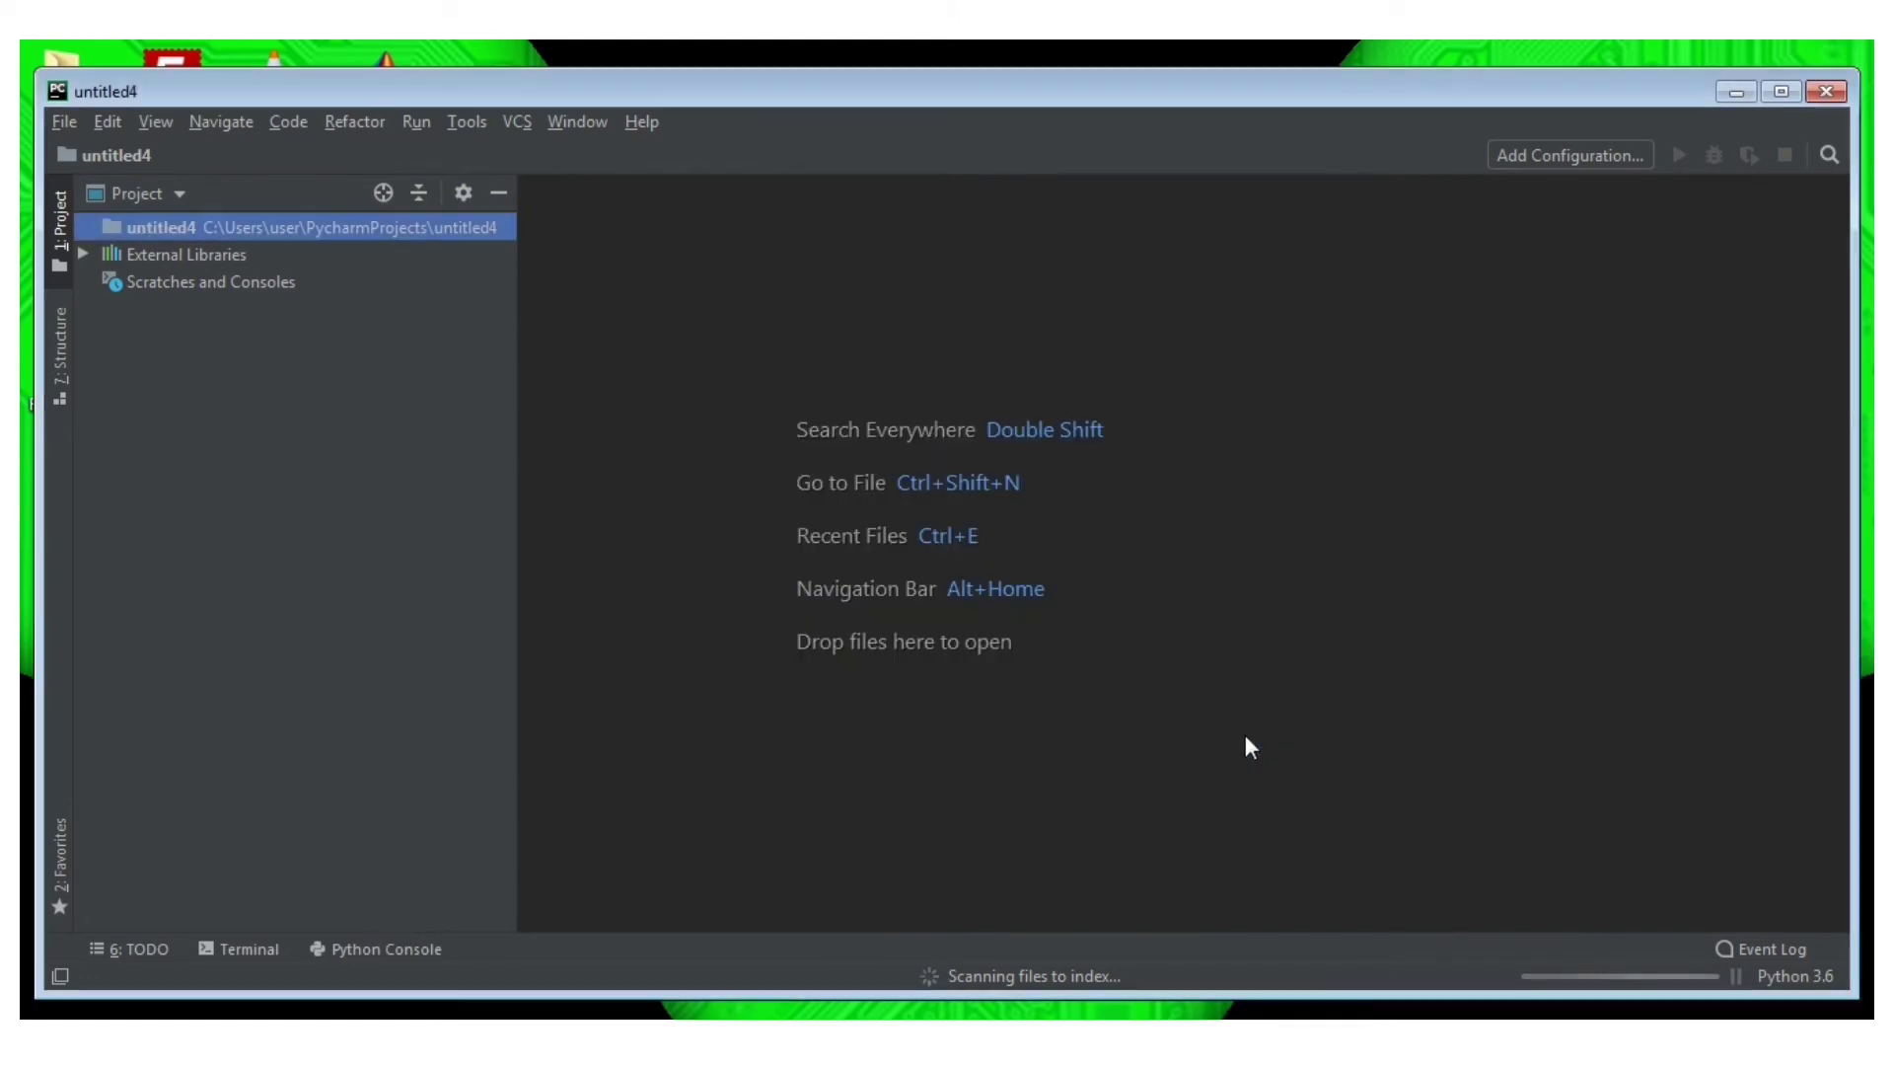
pyautogui.click(1782, 92)
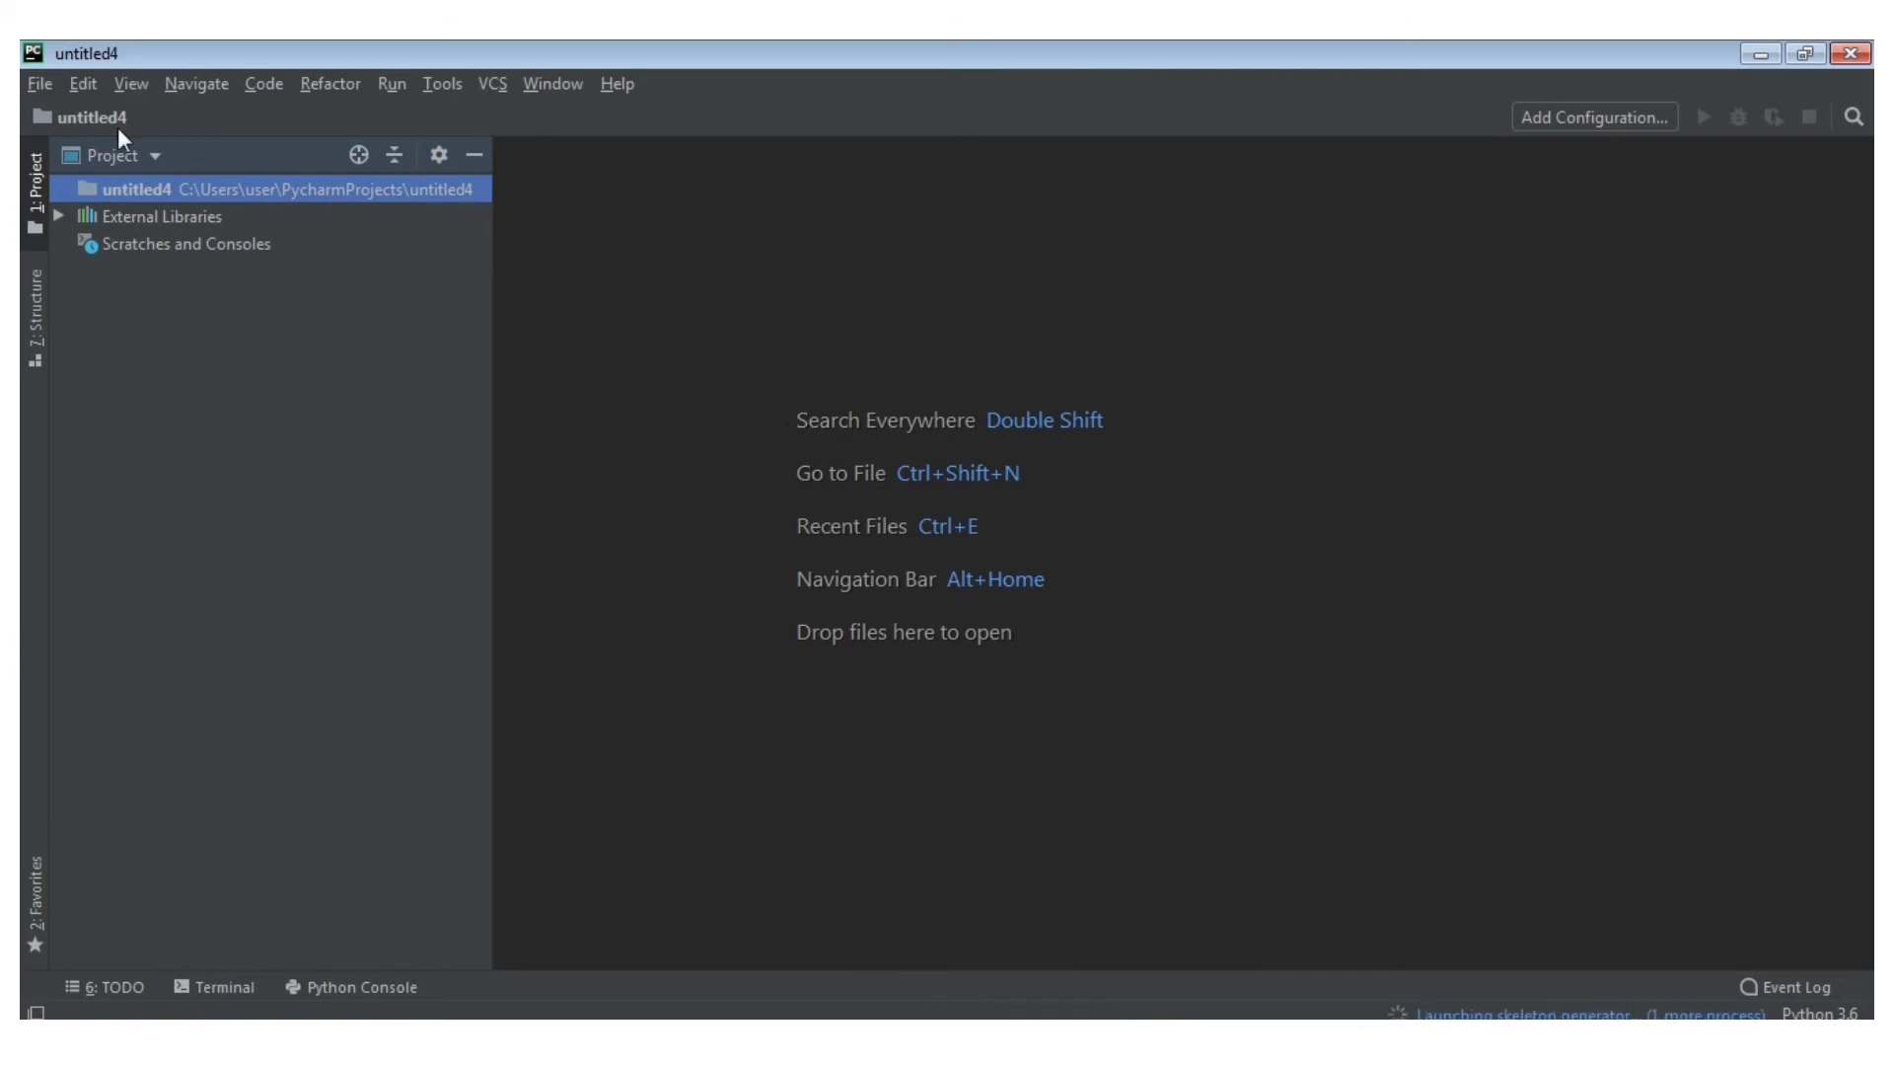
# Create a new scratch file of type Python
pyautogui.click(38, 82)
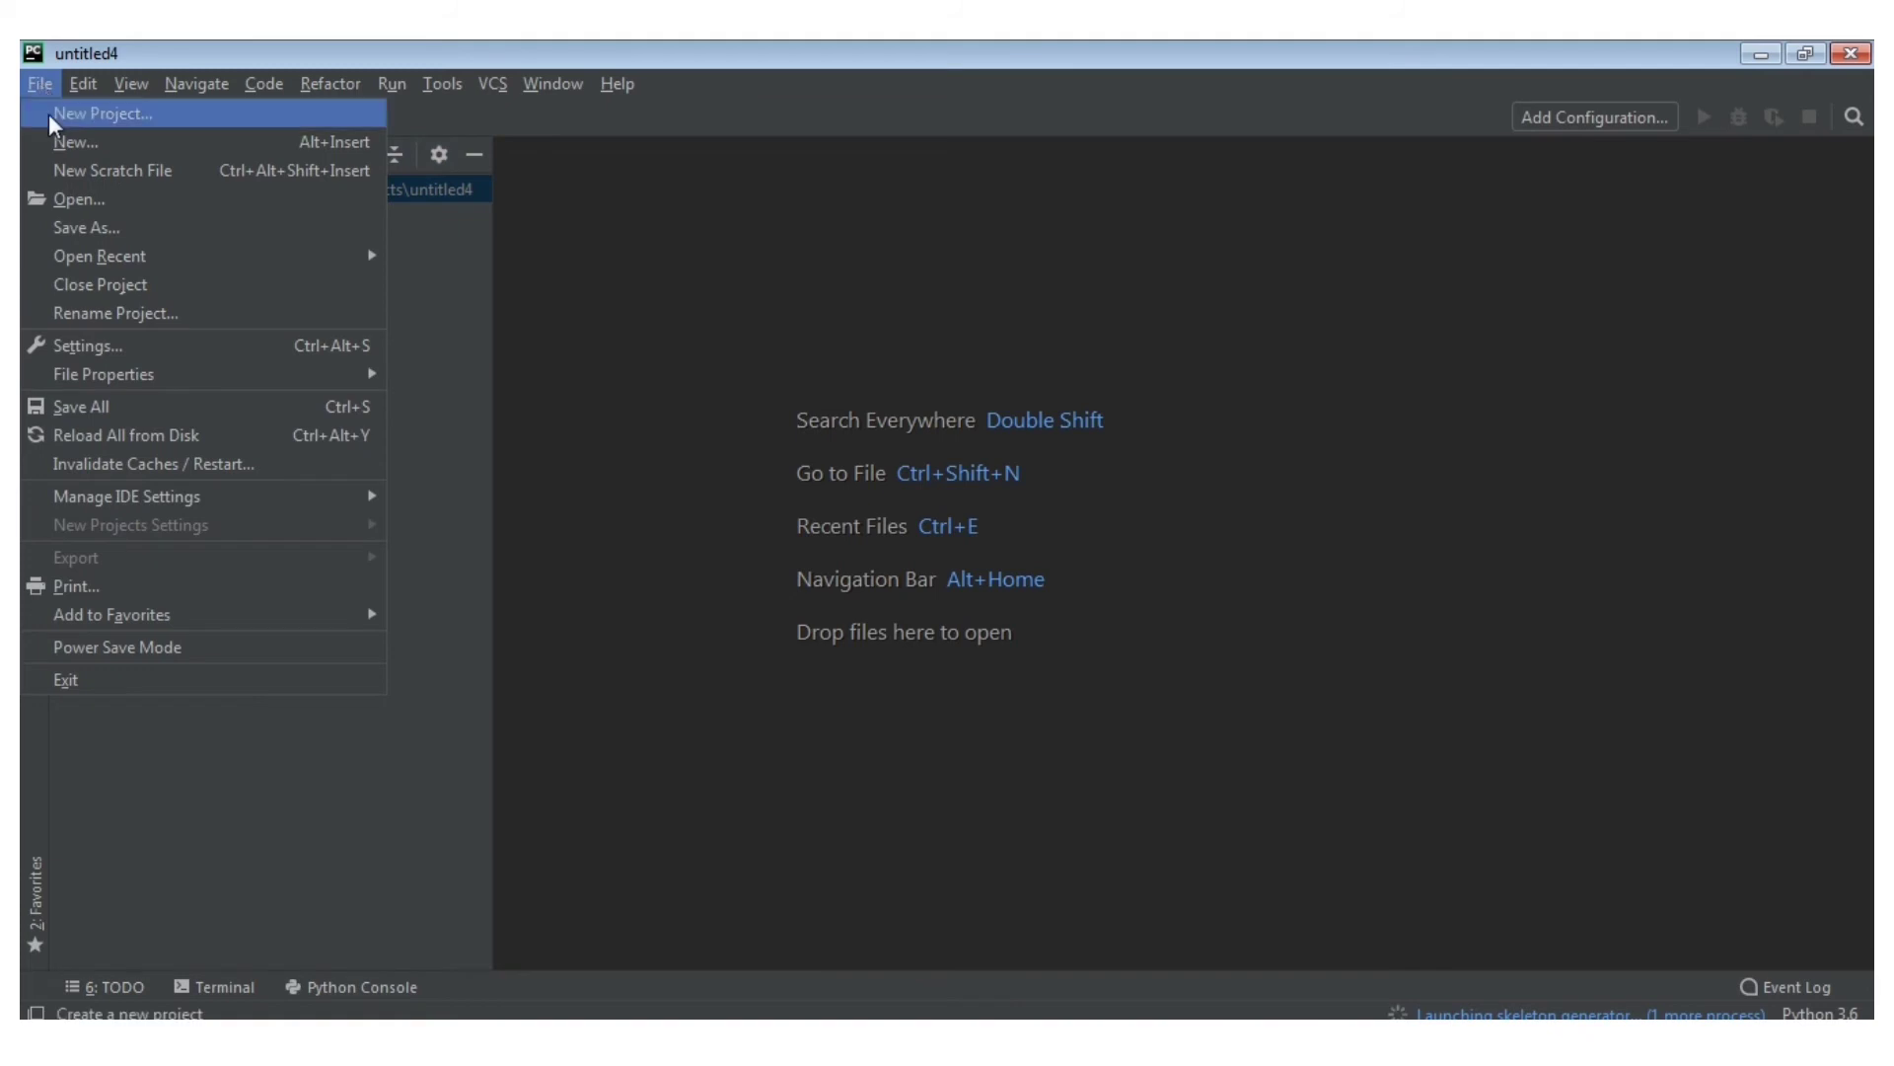
pyautogui.click(116, 175)
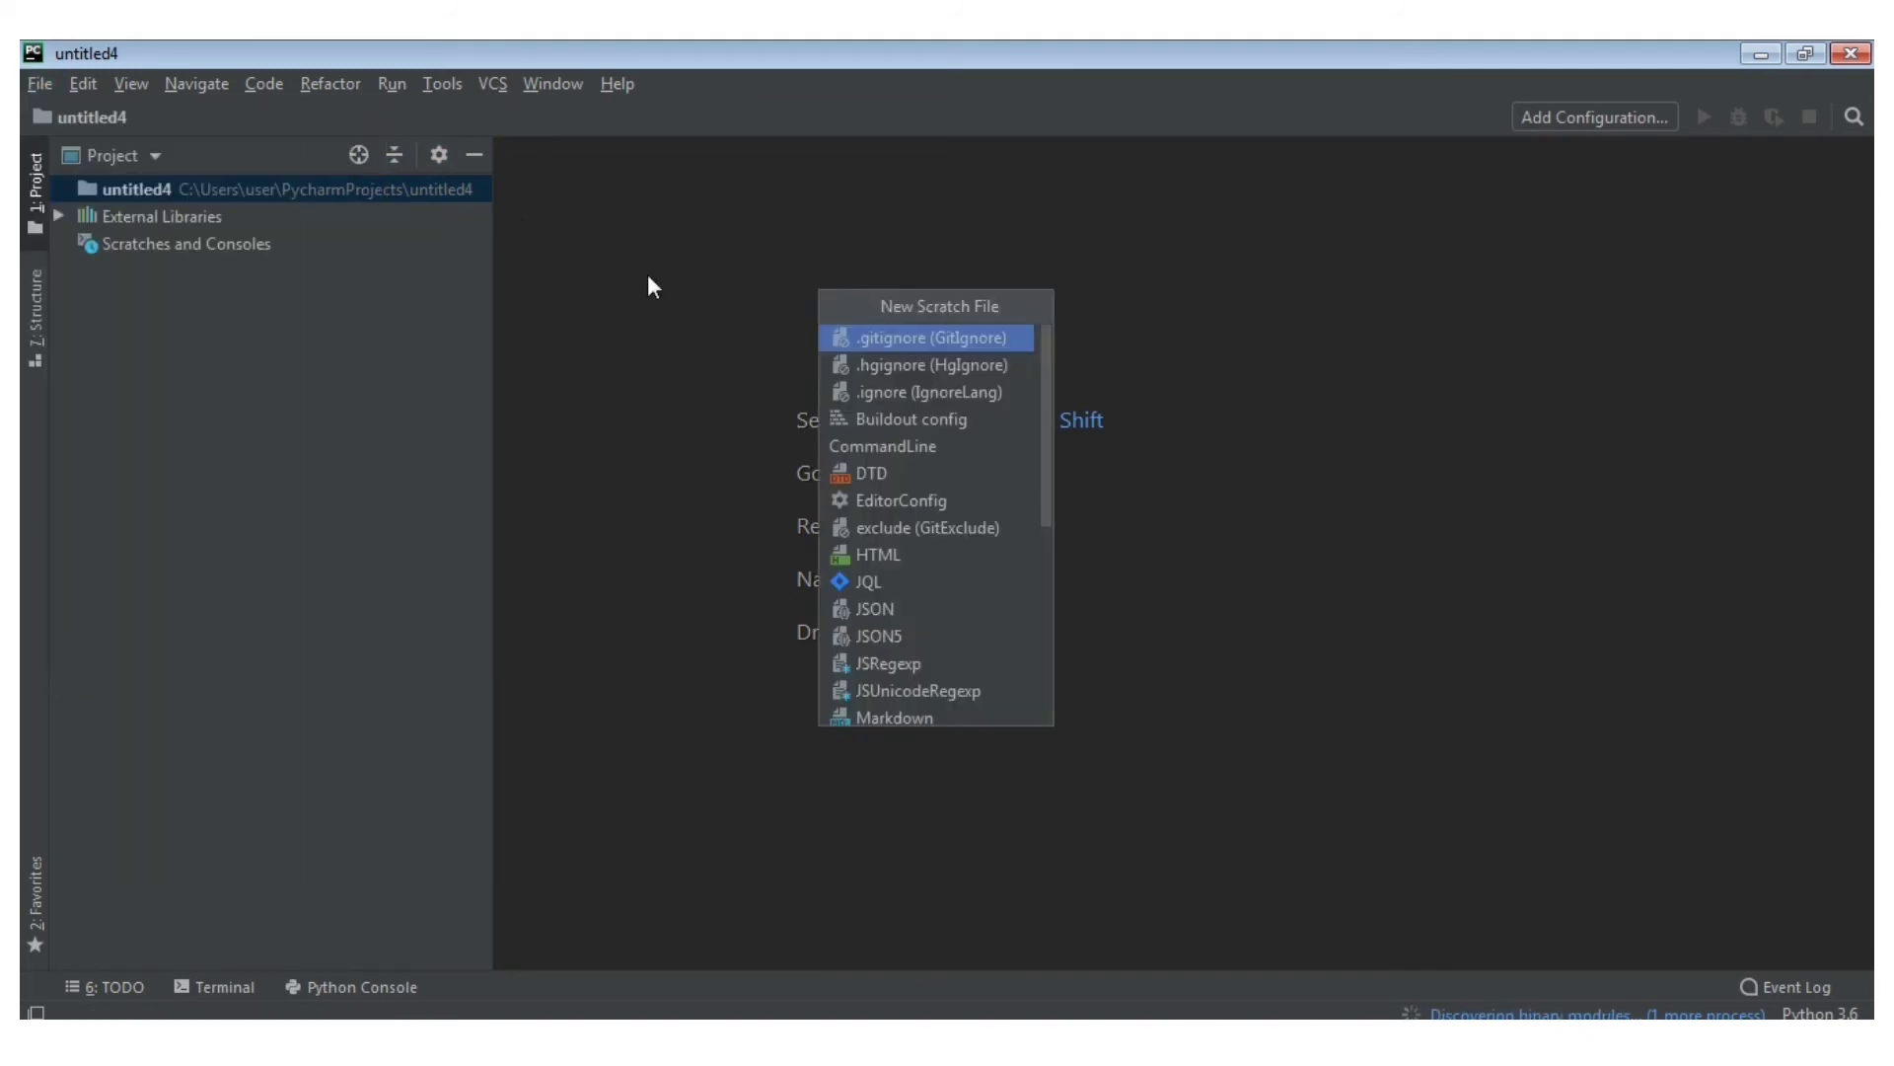
pyautogui.scroll(-5, 992, 479)
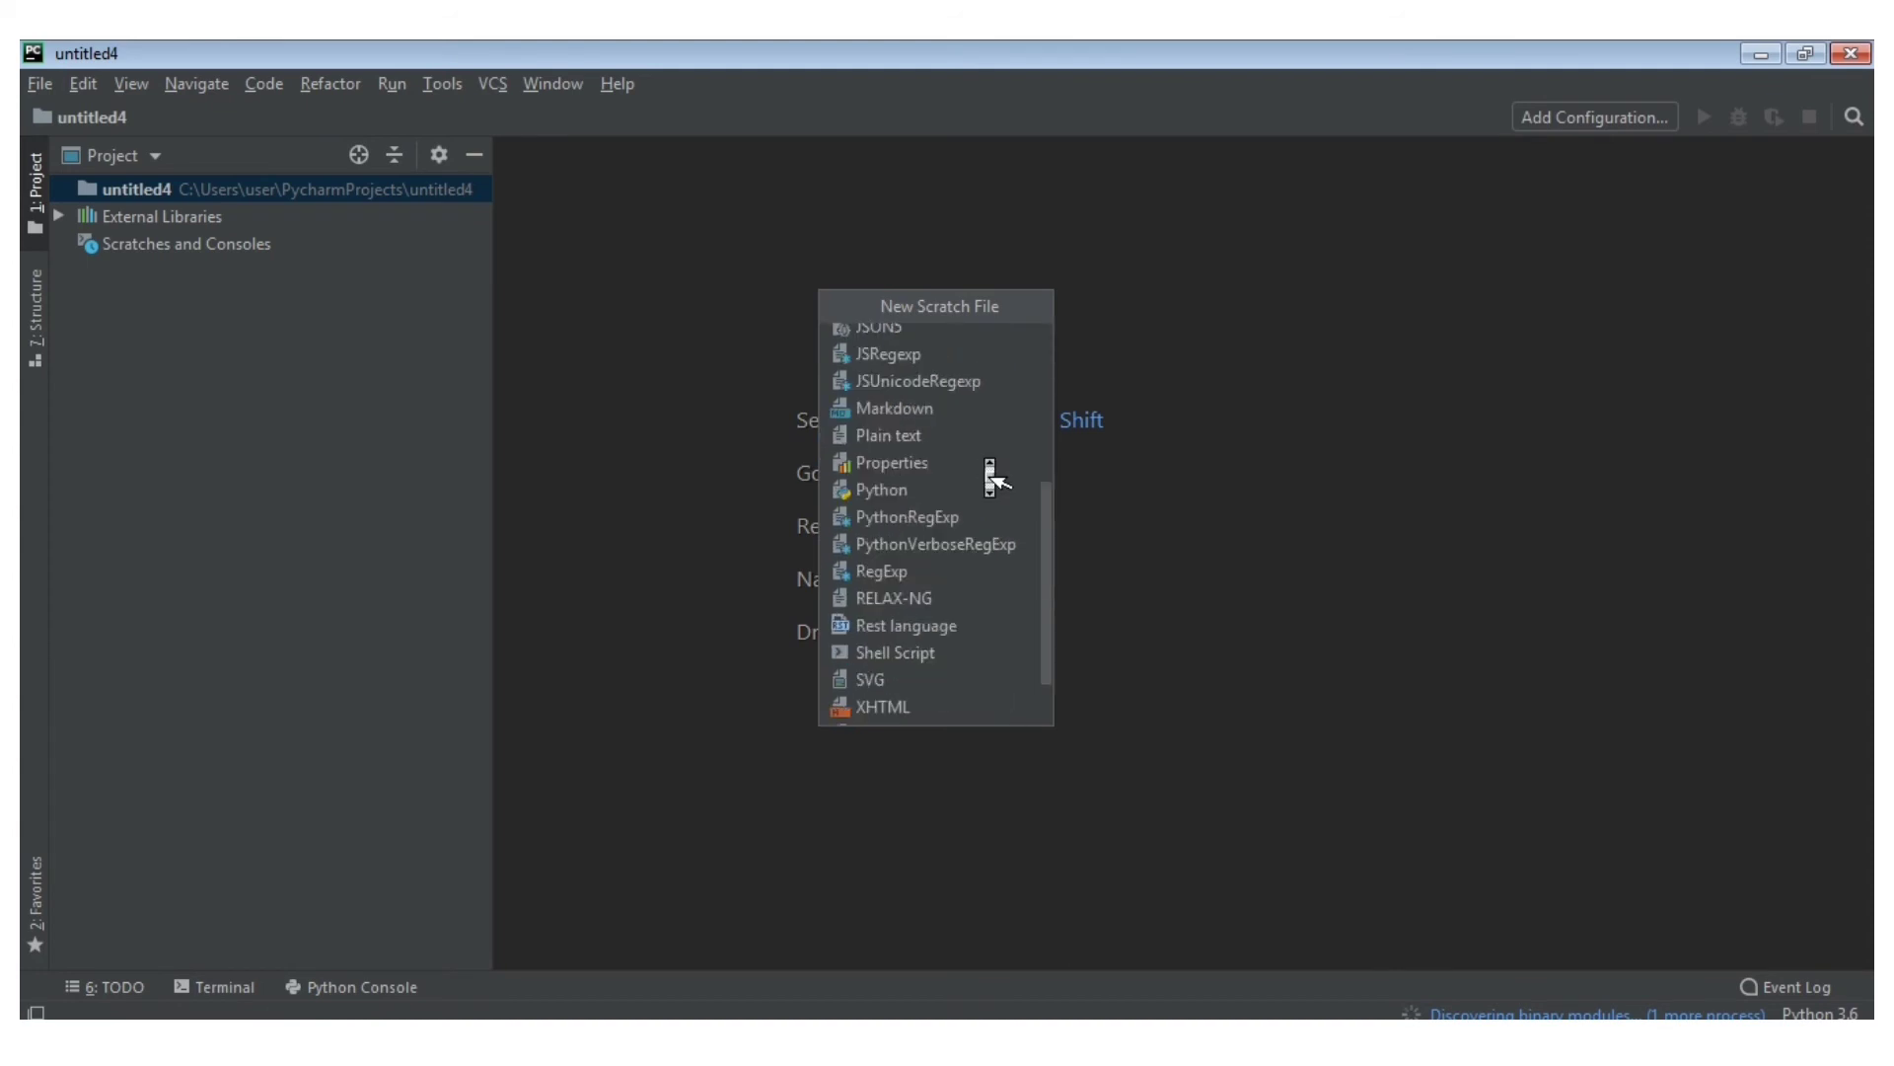
pyautogui.click(940, 411)
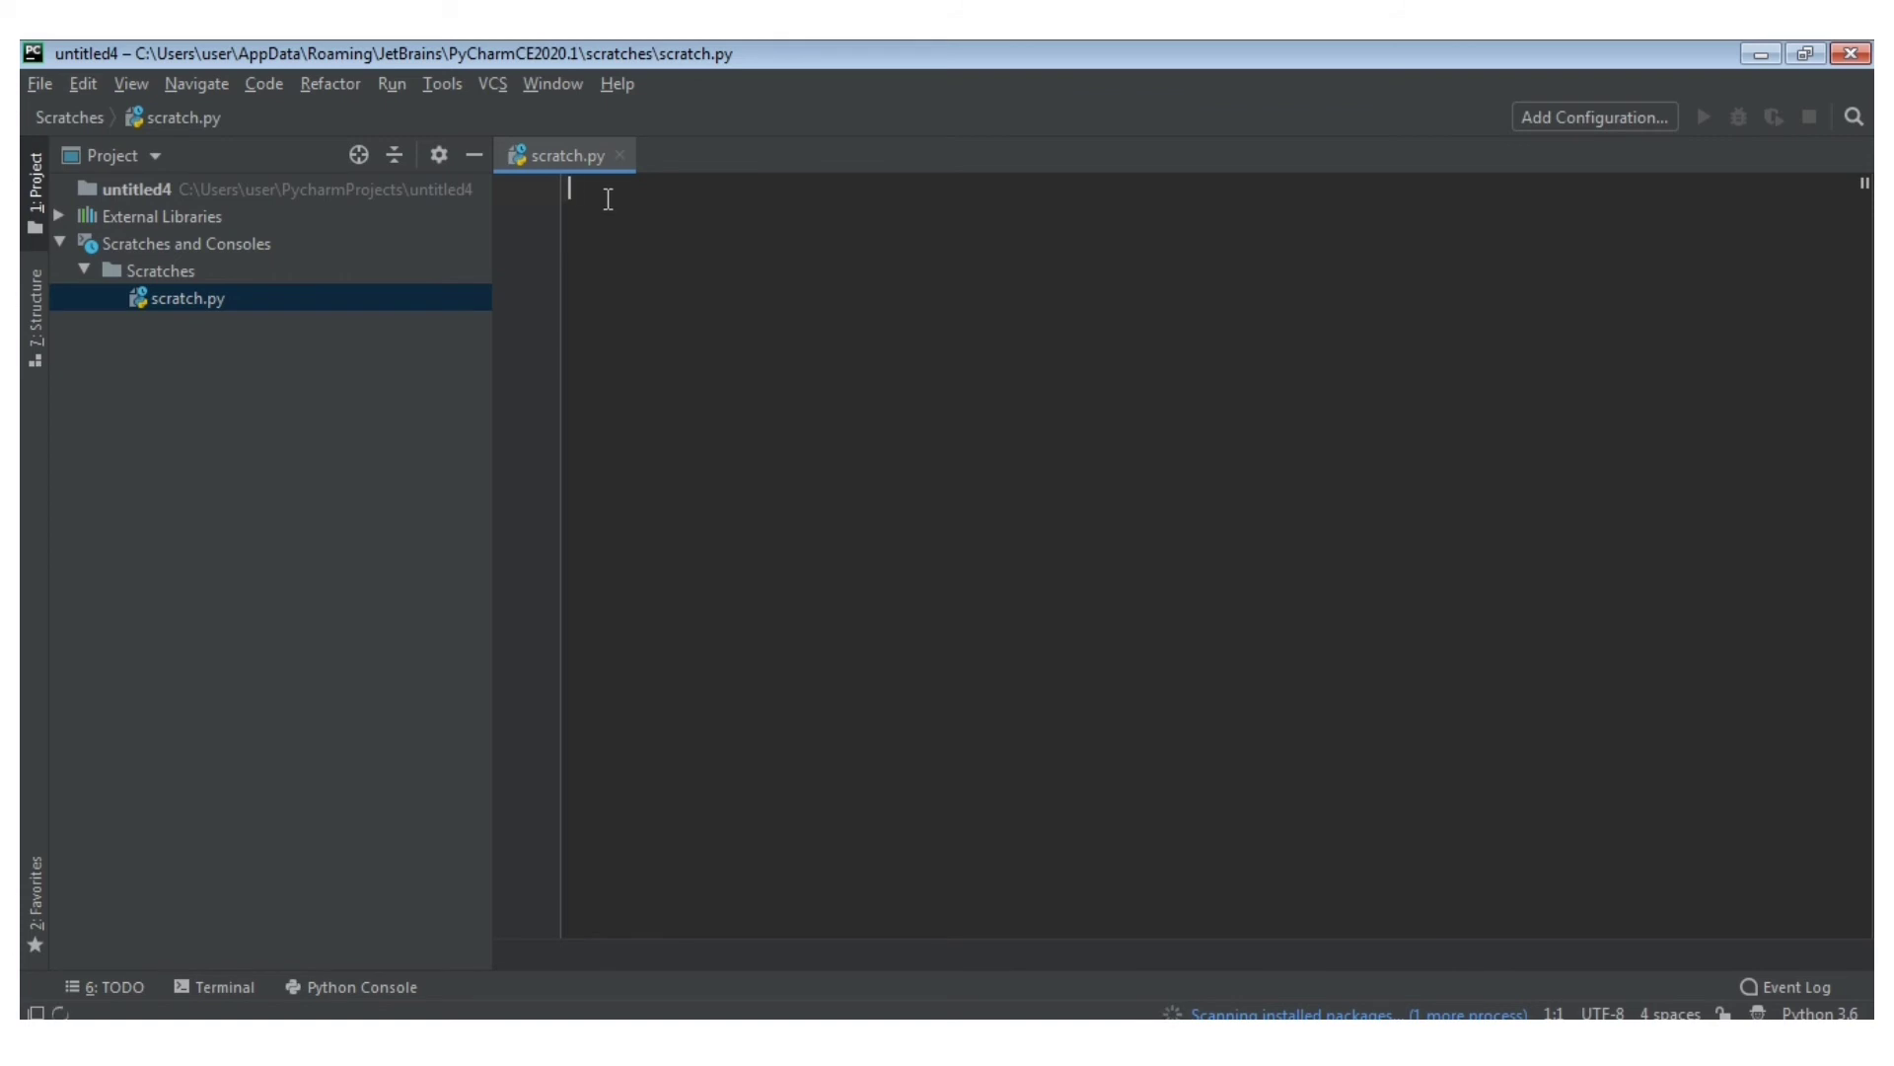
# Write print("subscribe to my channel ") as the first line of scratch.py
pyautogui.write('pr')
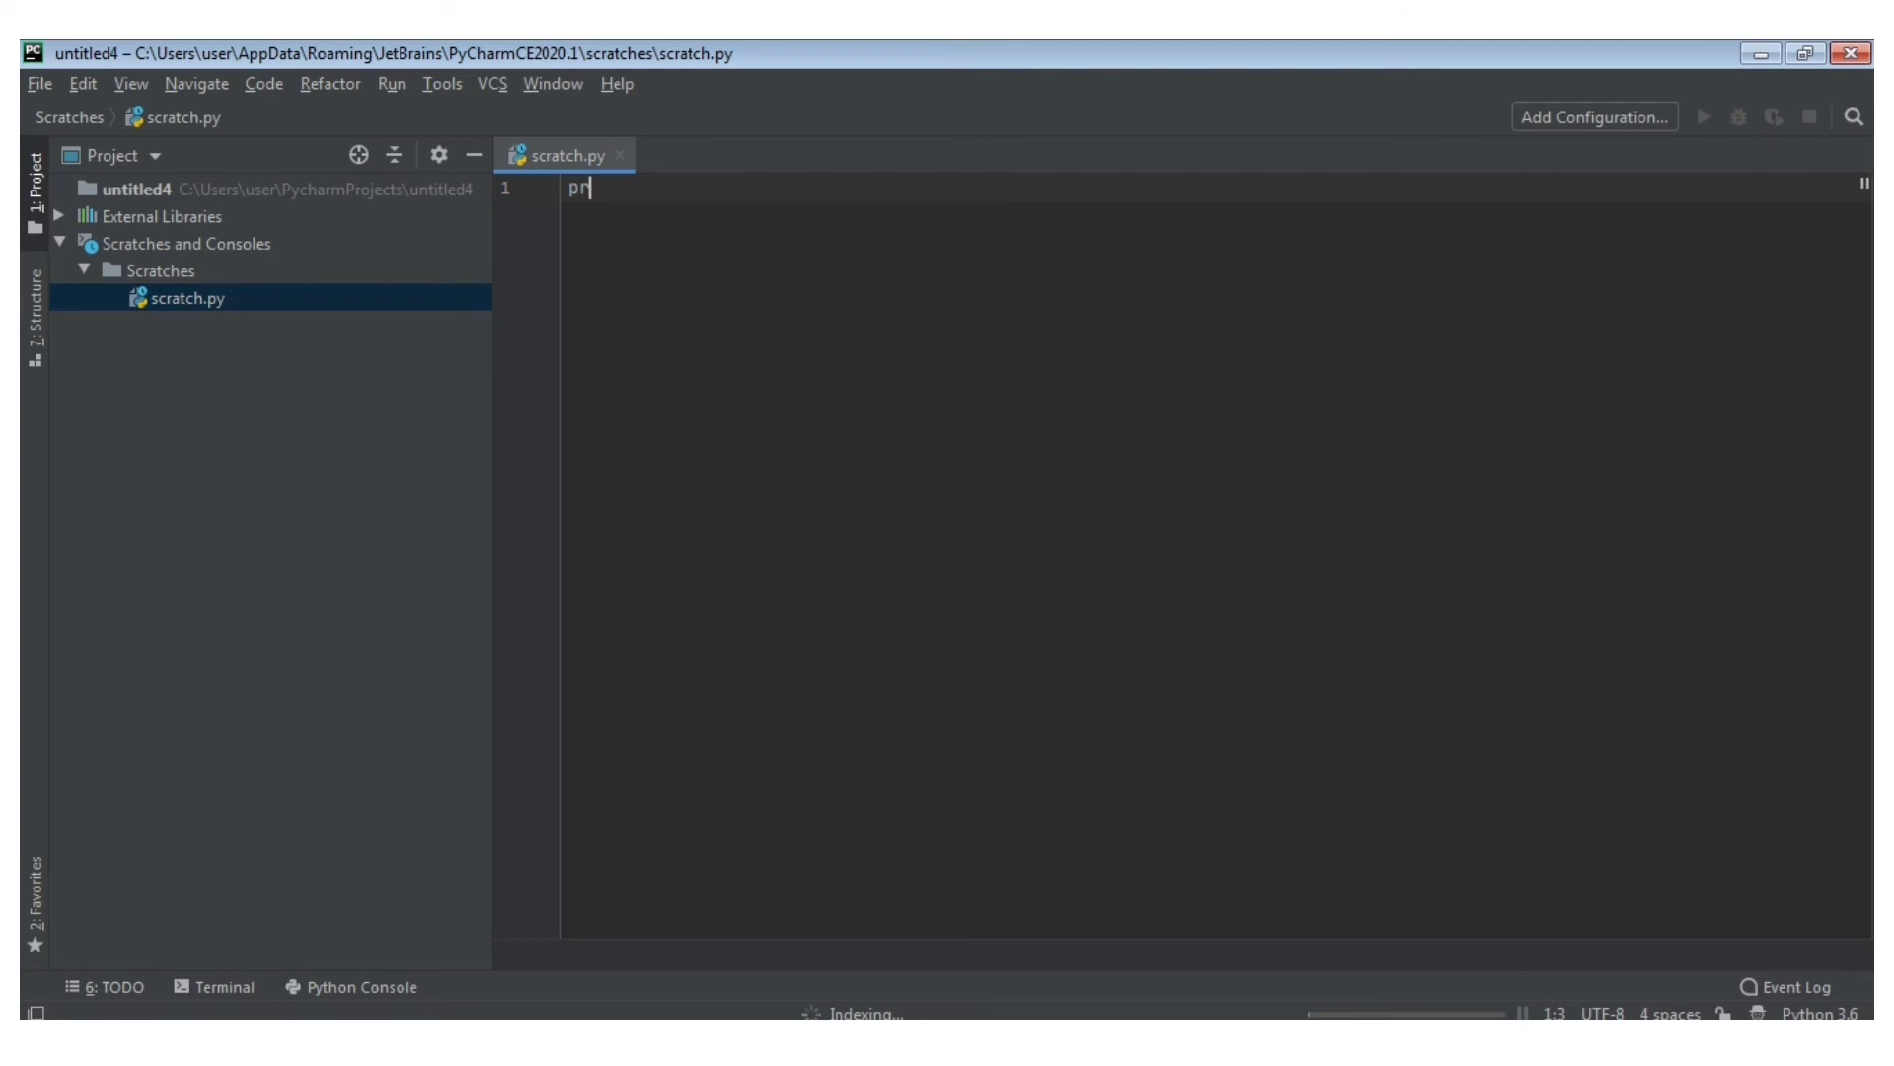
pyautogui.write('int("')
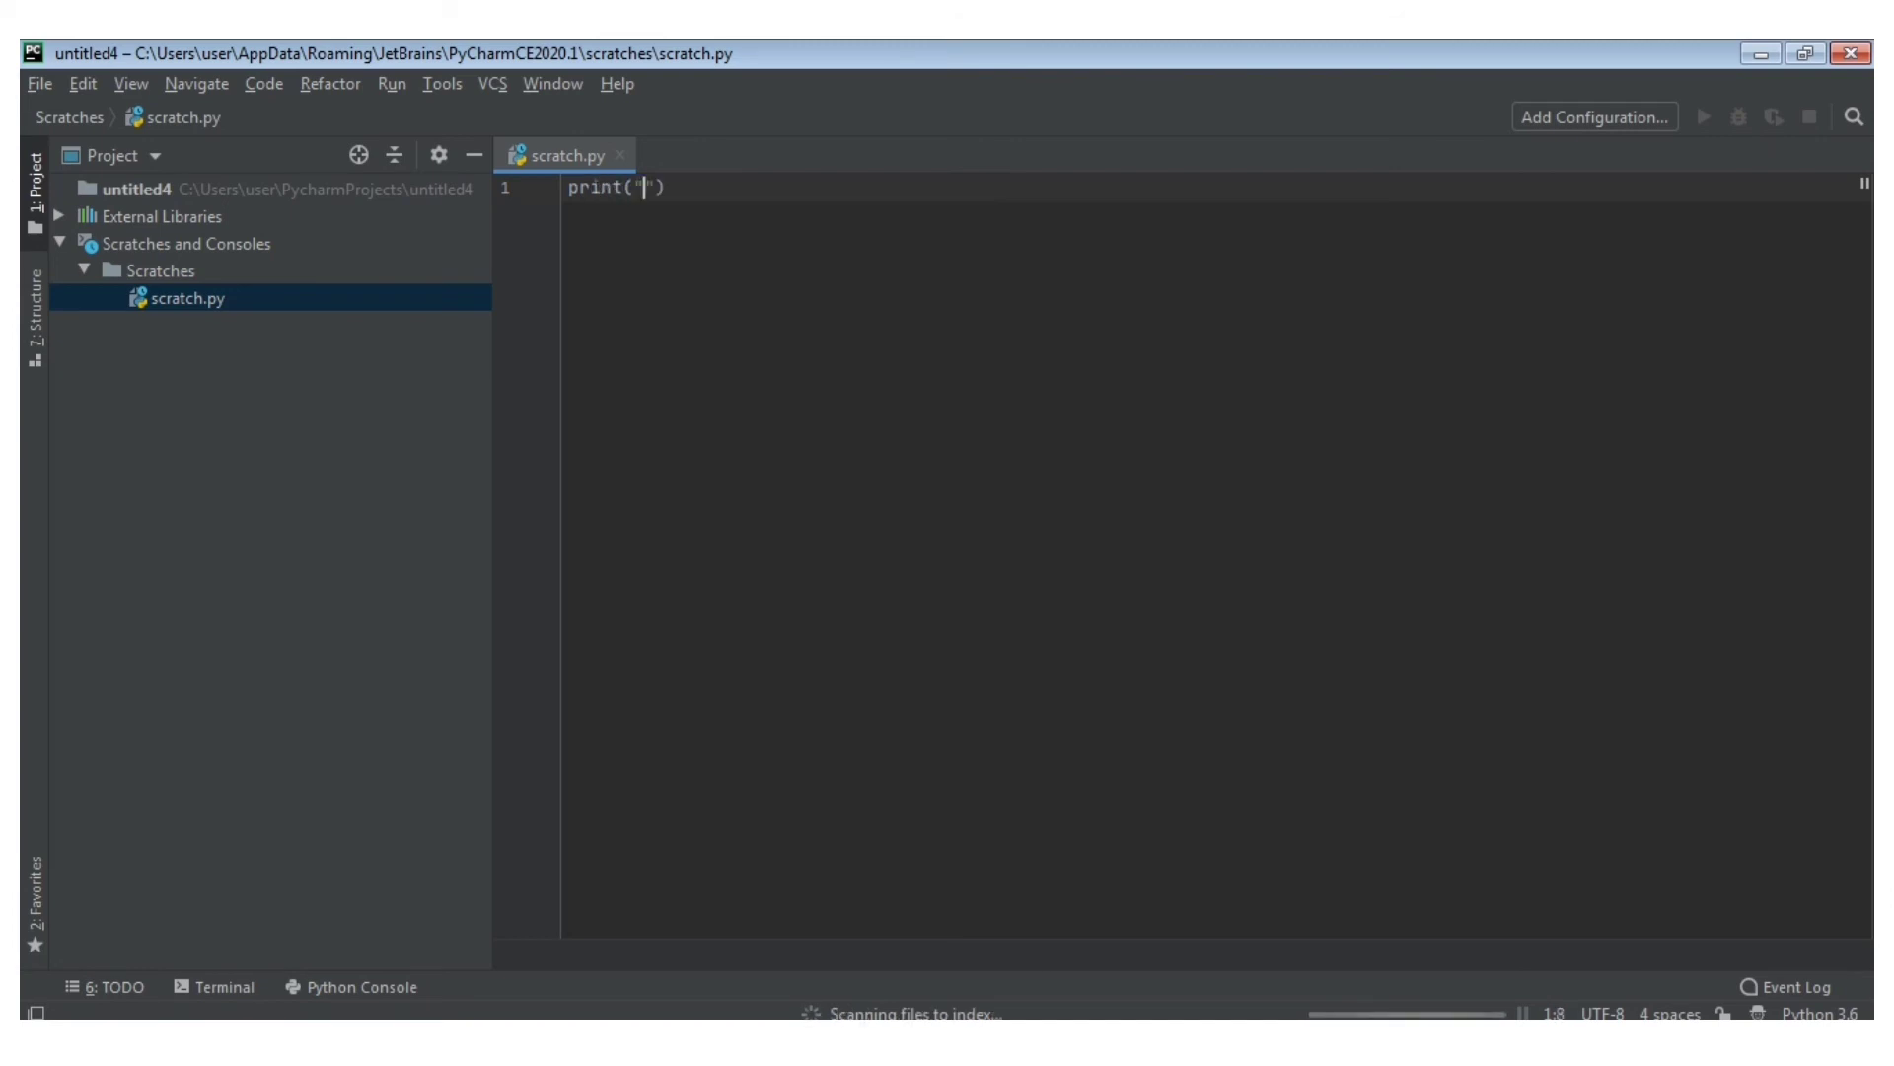
pyautogui.write('Su')
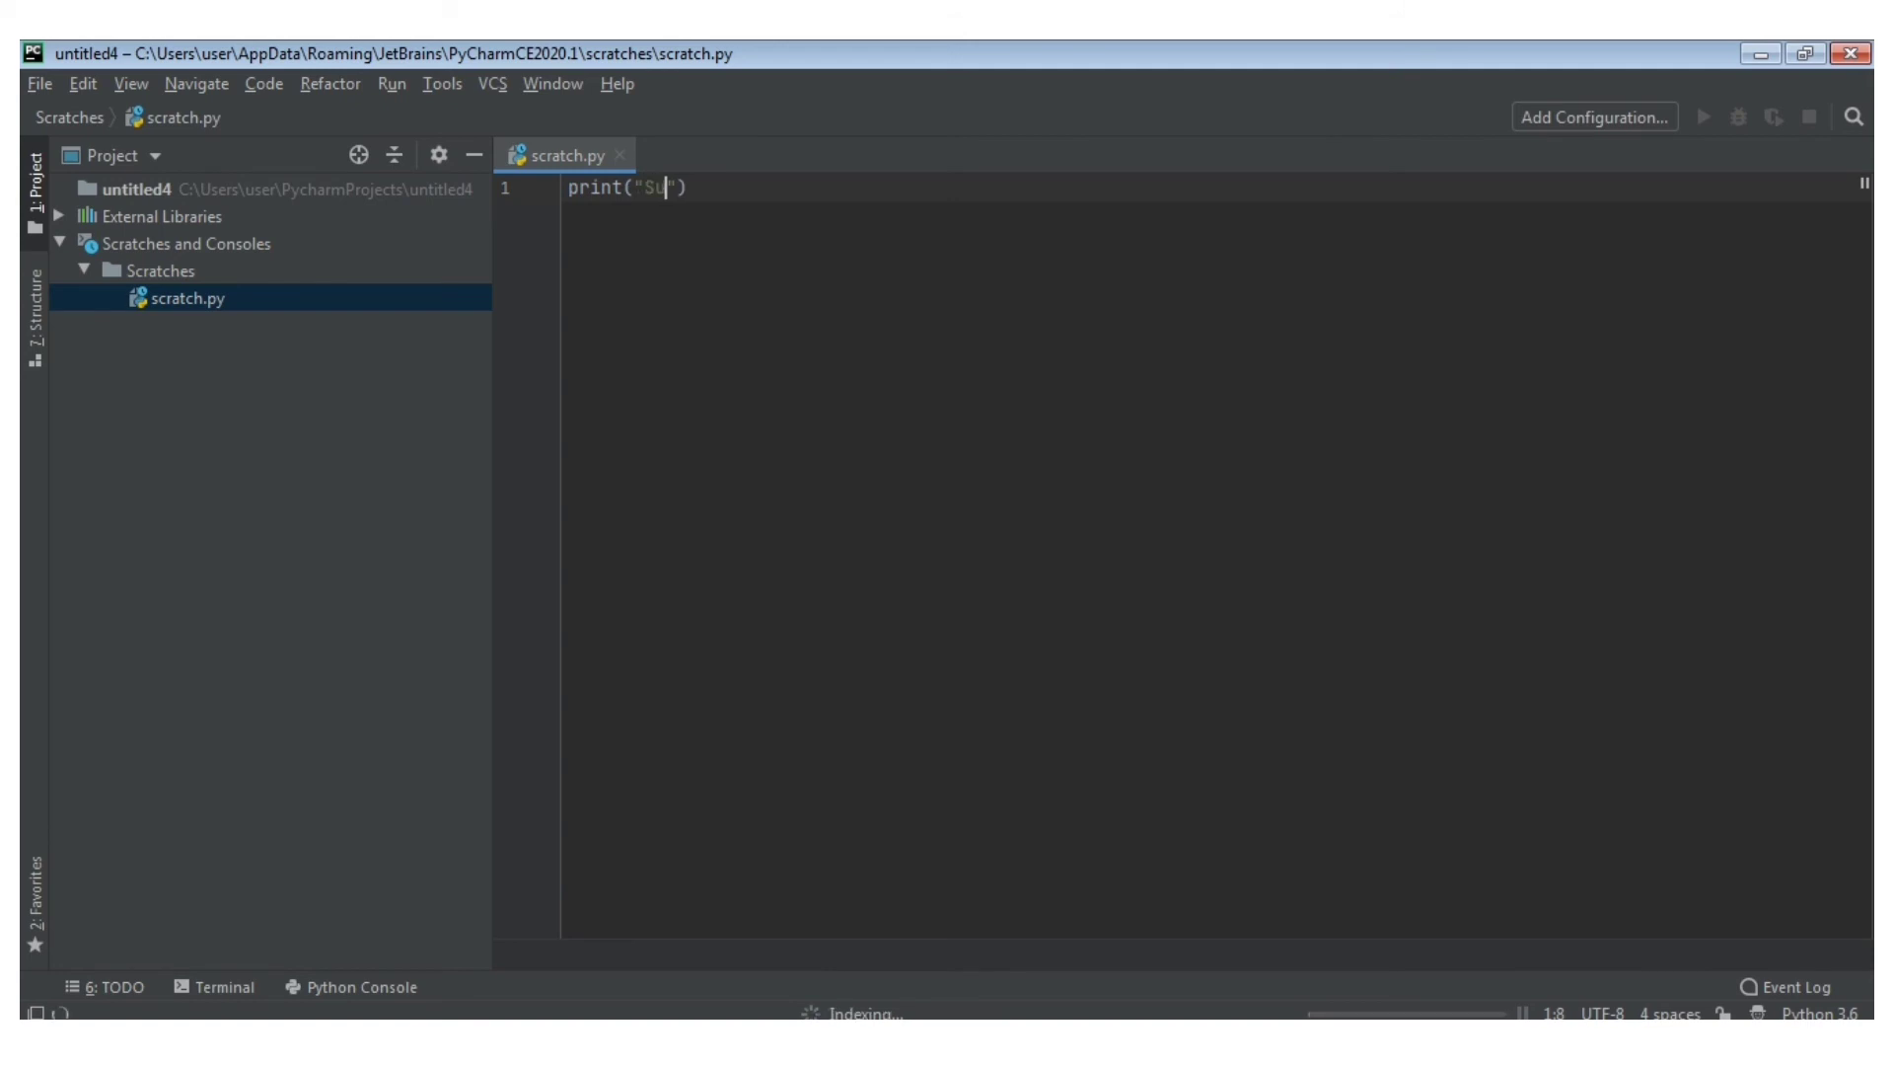
pyautogui.write('bscribe to my C')
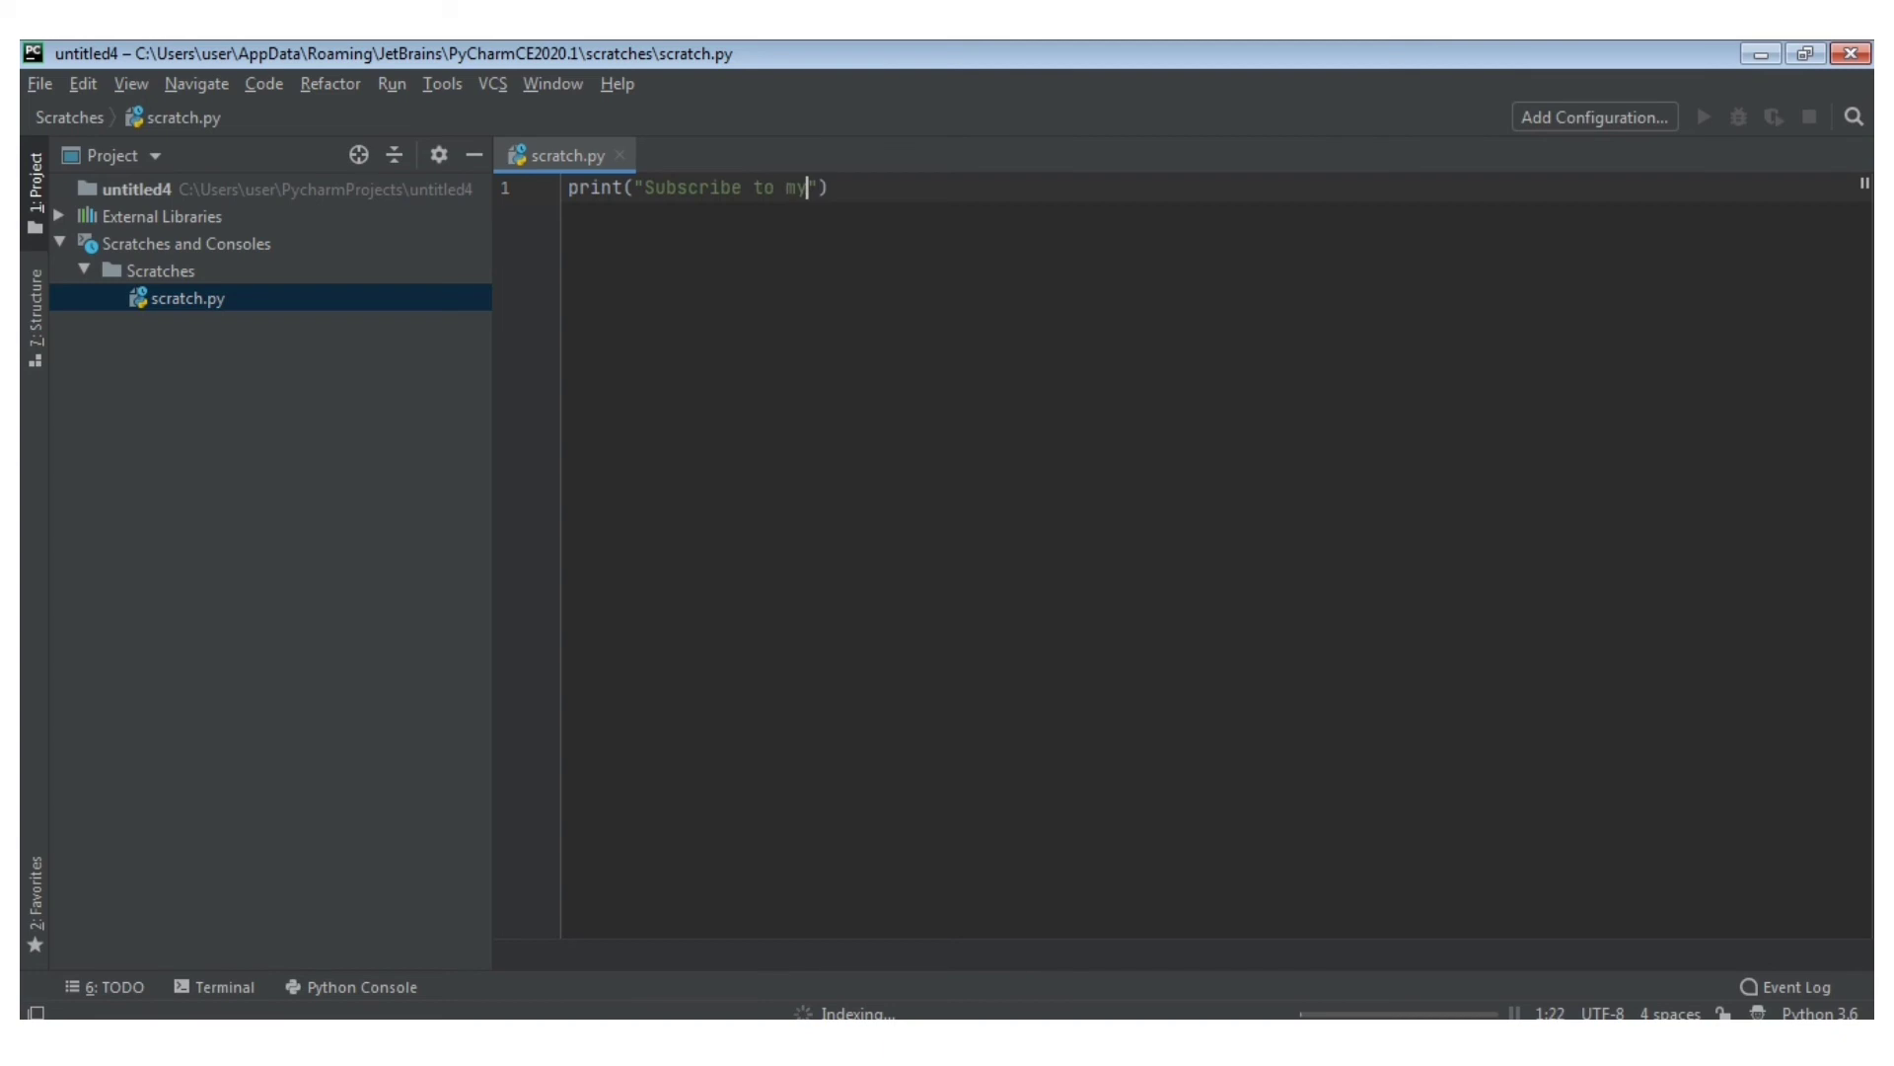
pyautogui.write('hannel')
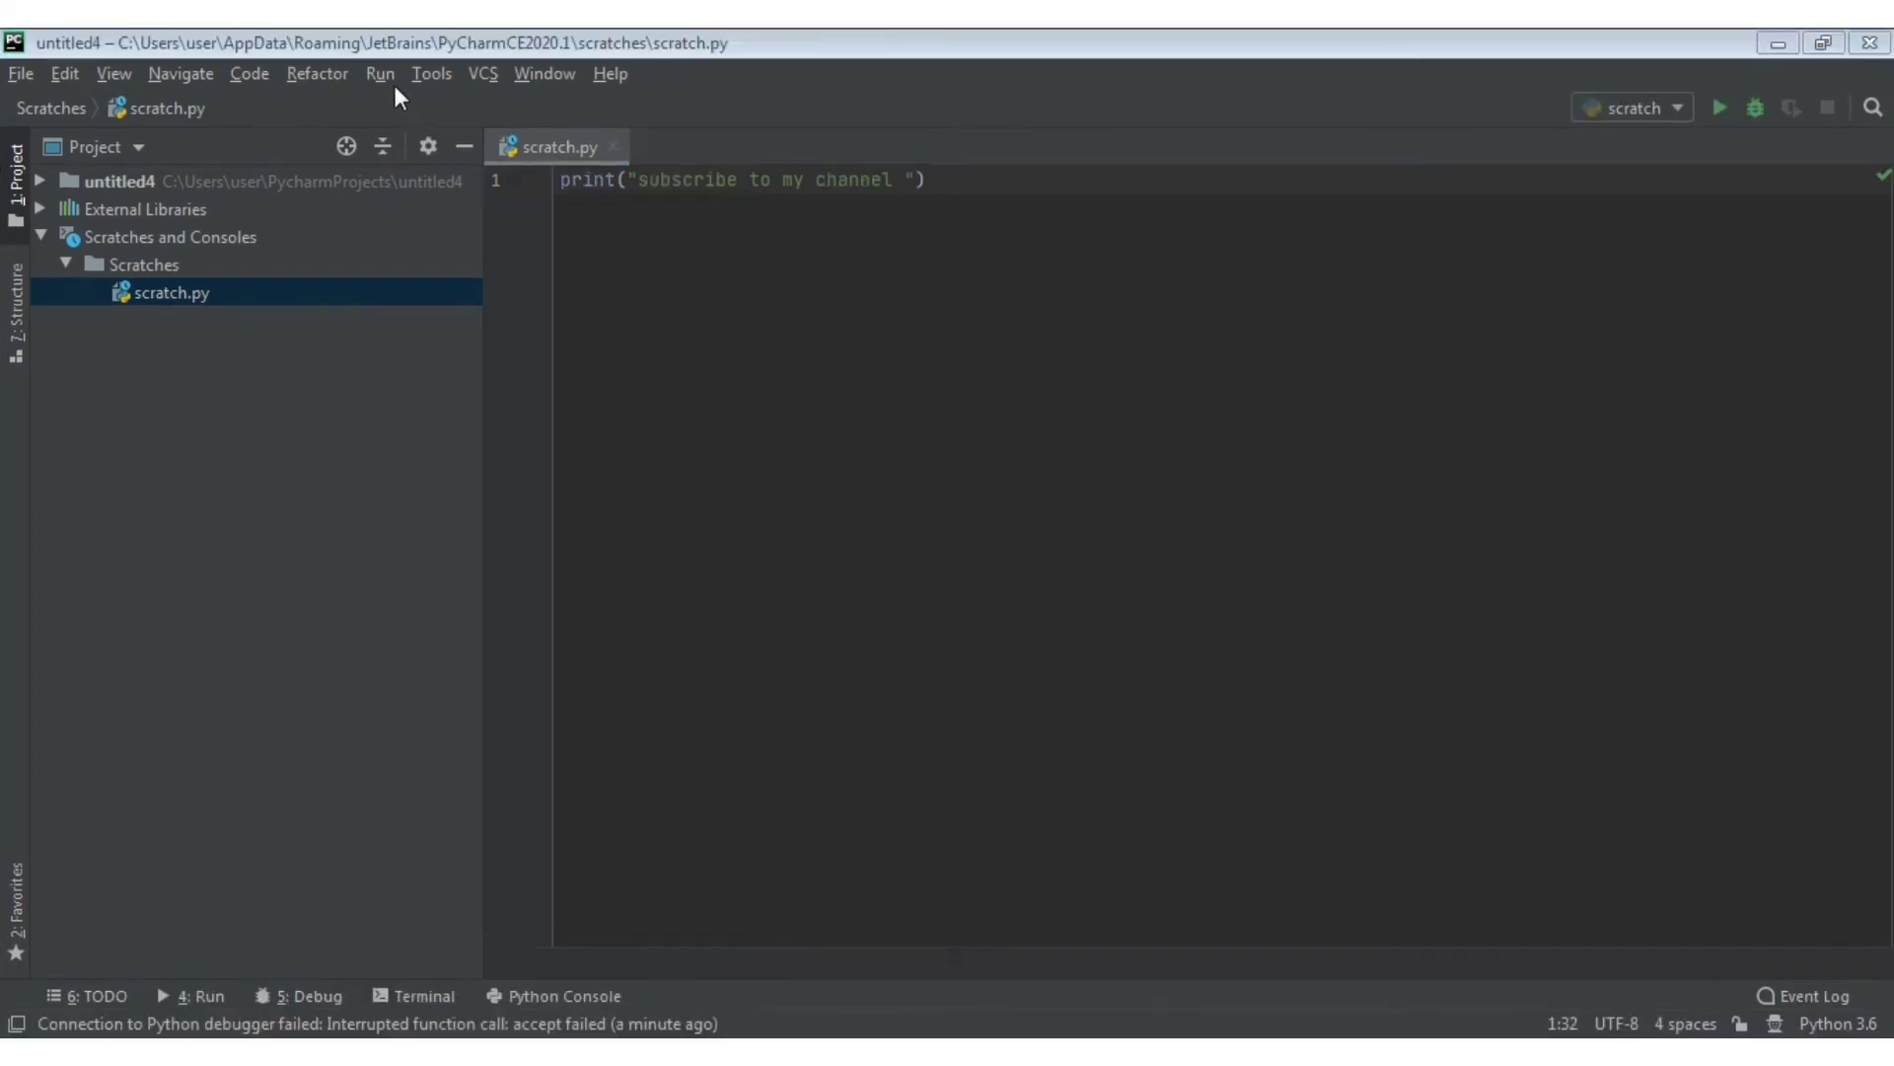
# Run the scratch configuration and select the printed text in the run output
pyautogui.click(388, 79)
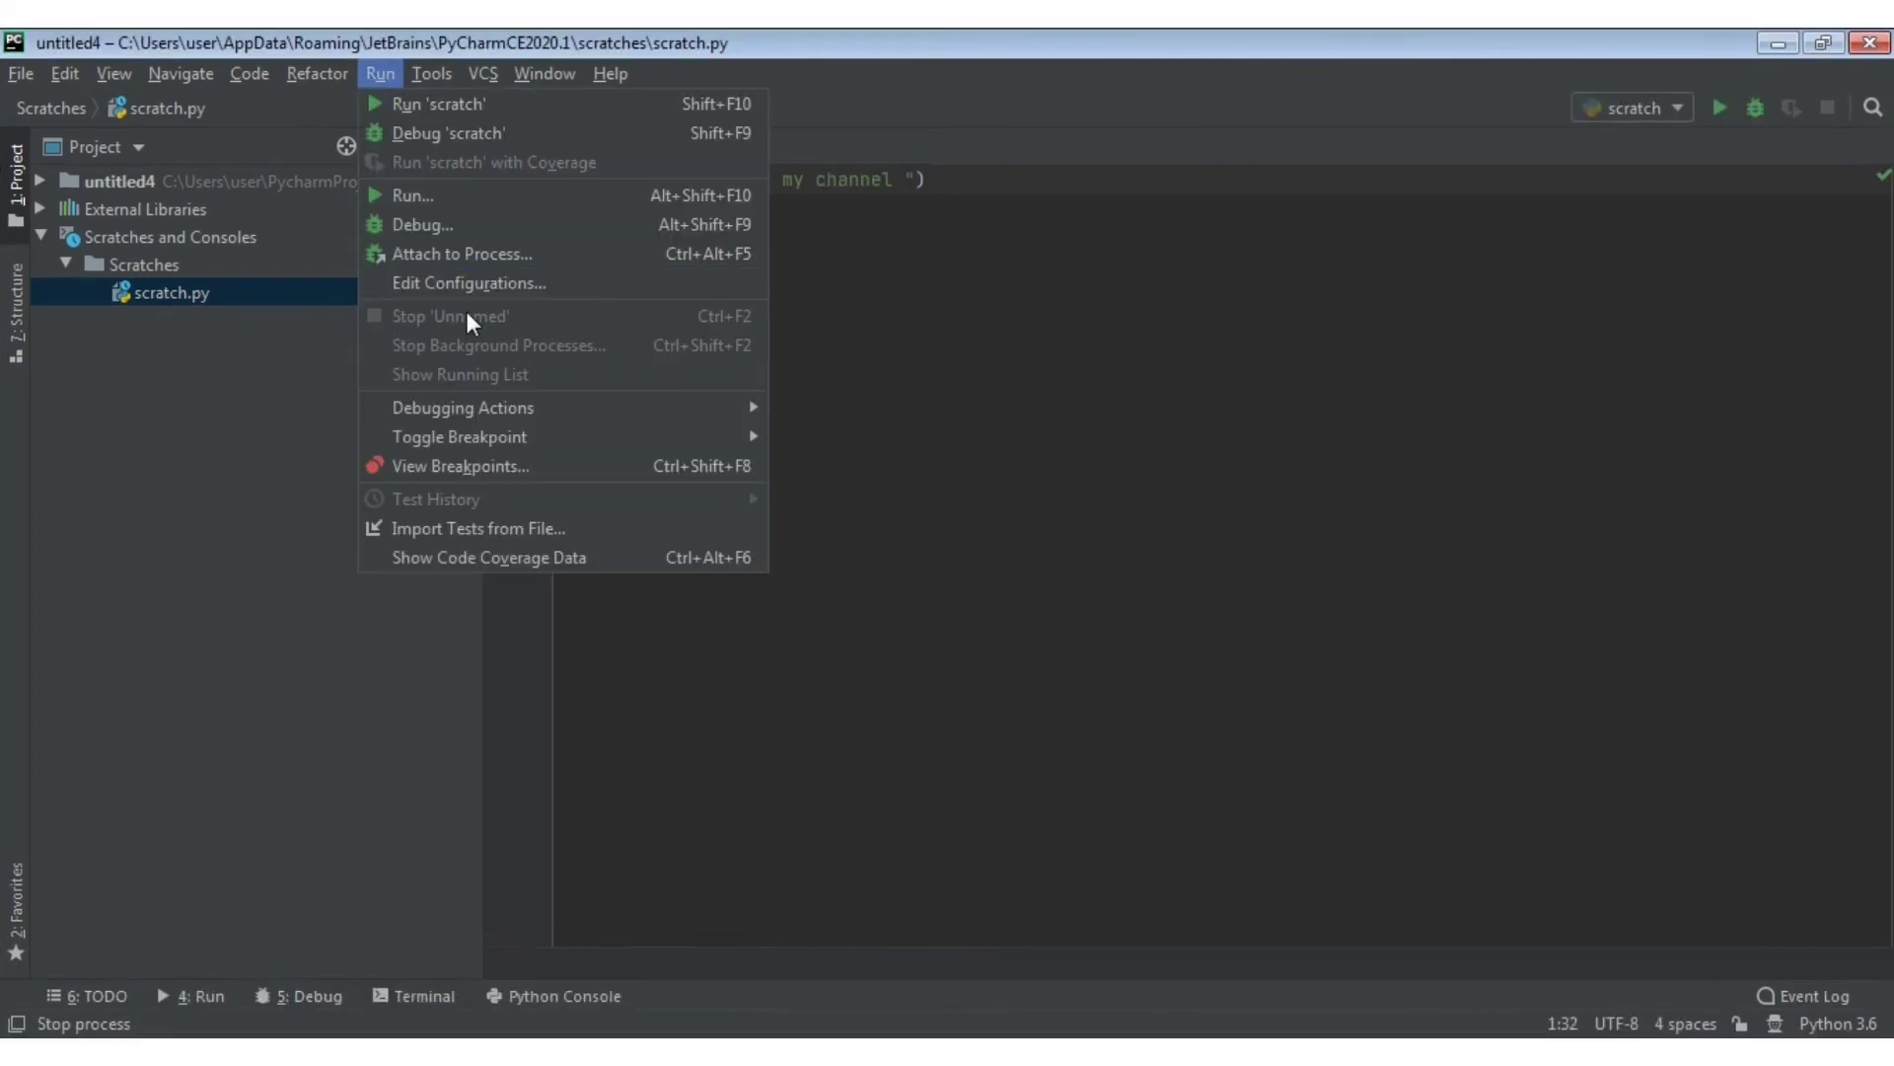
pyautogui.click(452, 191)
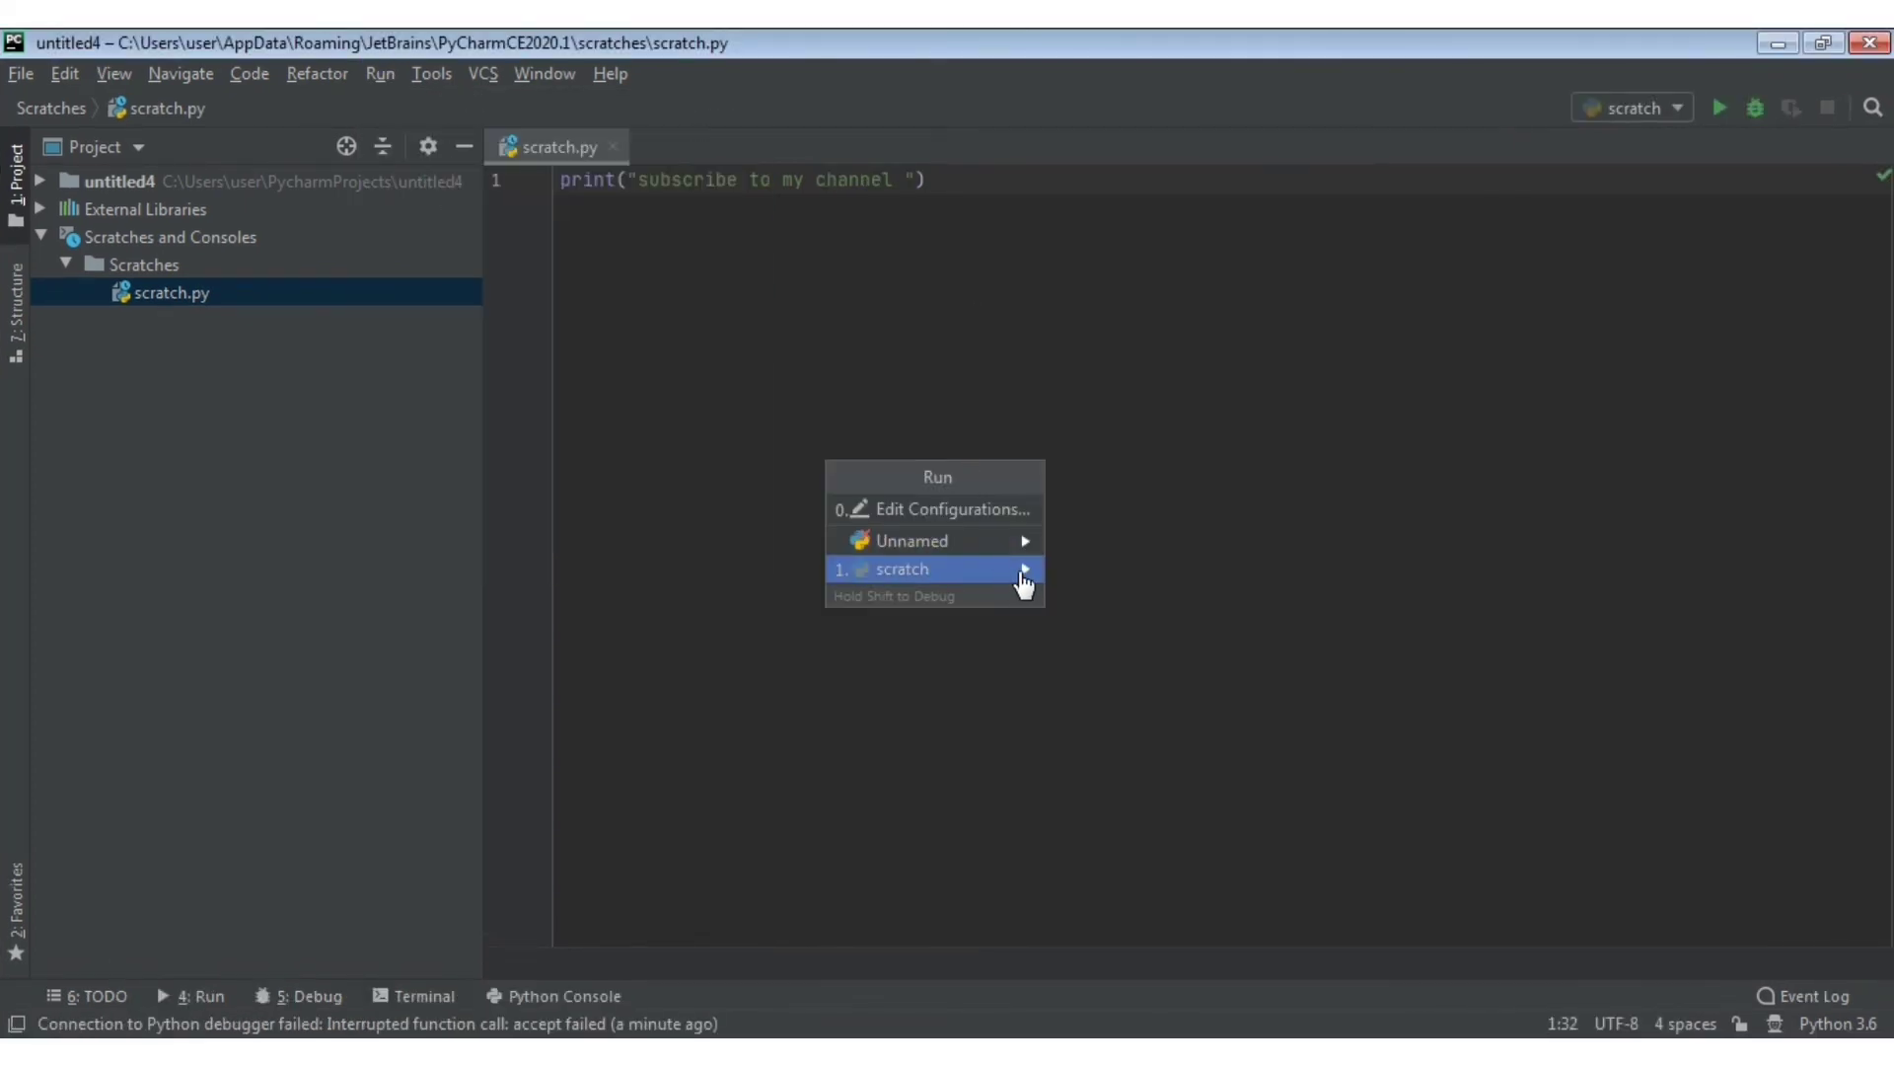
pyautogui.moveTo(1024, 580)
pyautogui.click(1104, 573)
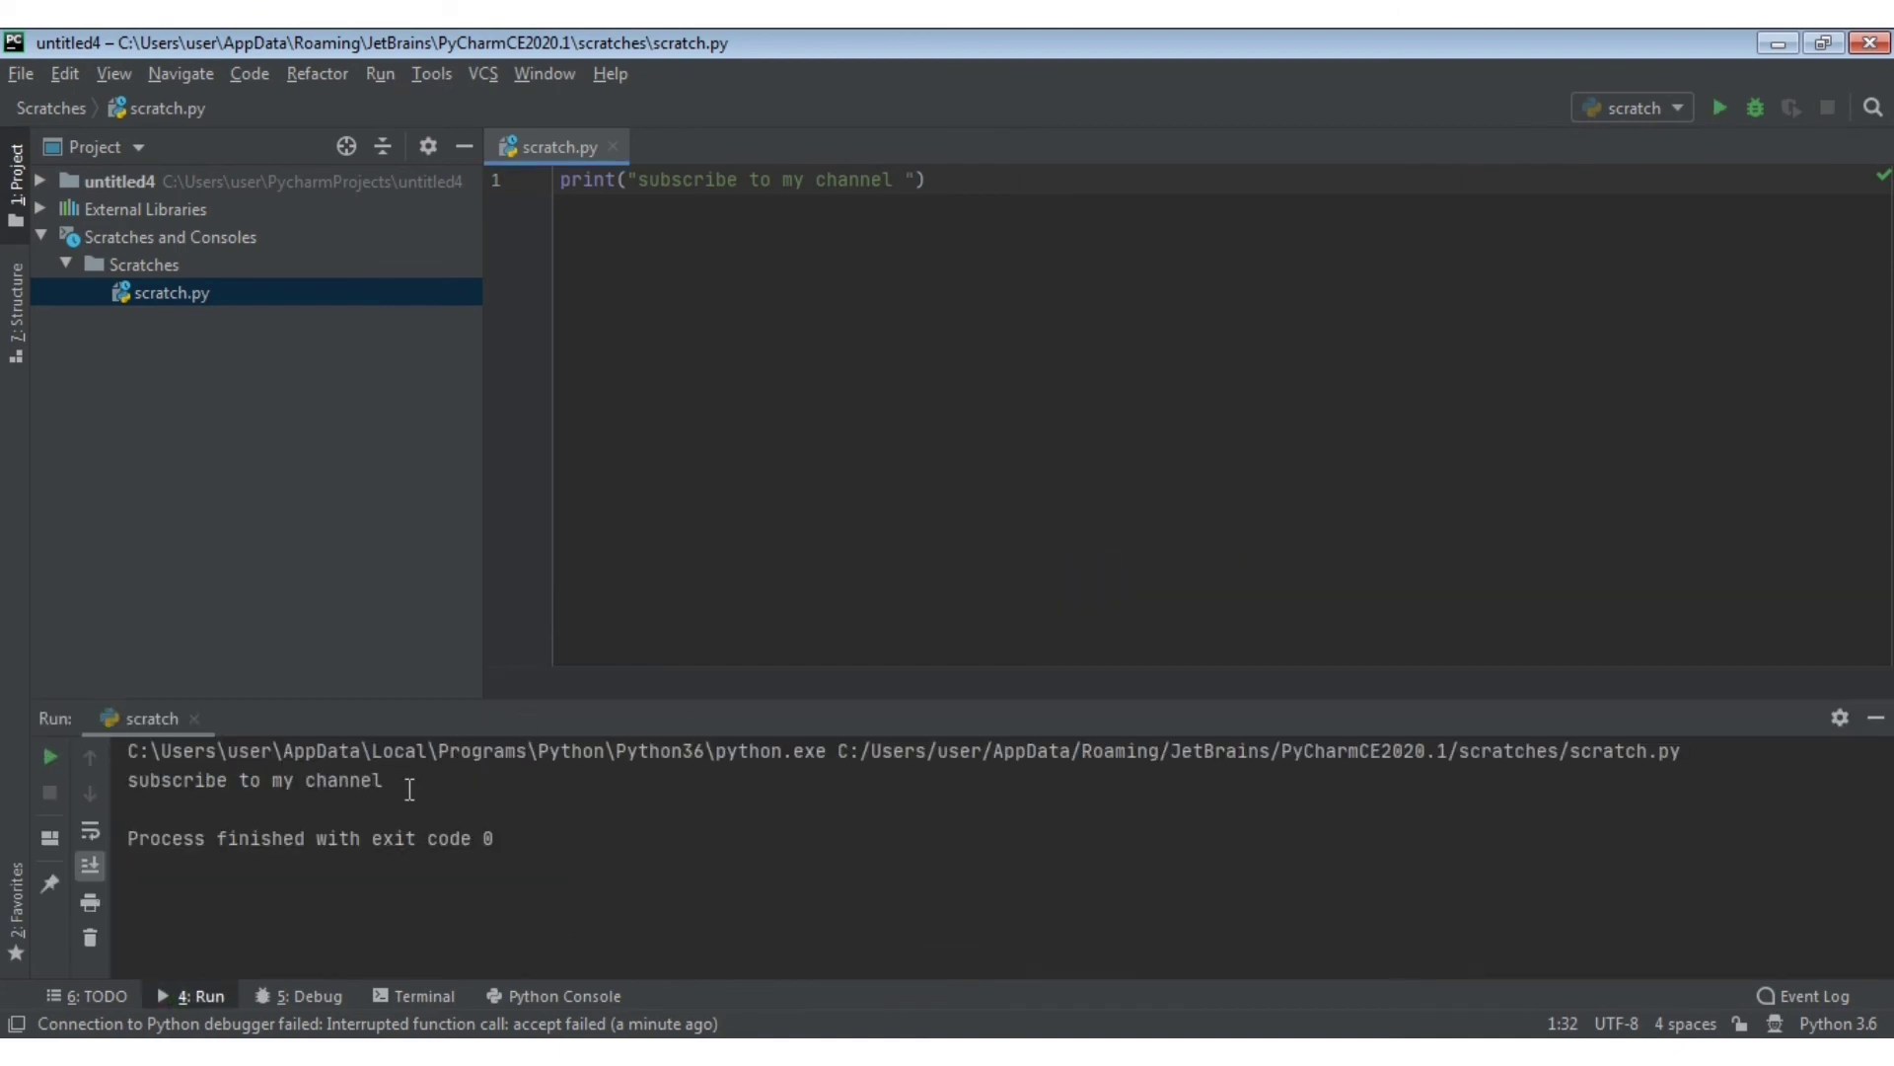
pyautogui.moveTo(391, 781); pyautogui.dragTo(118, 776)
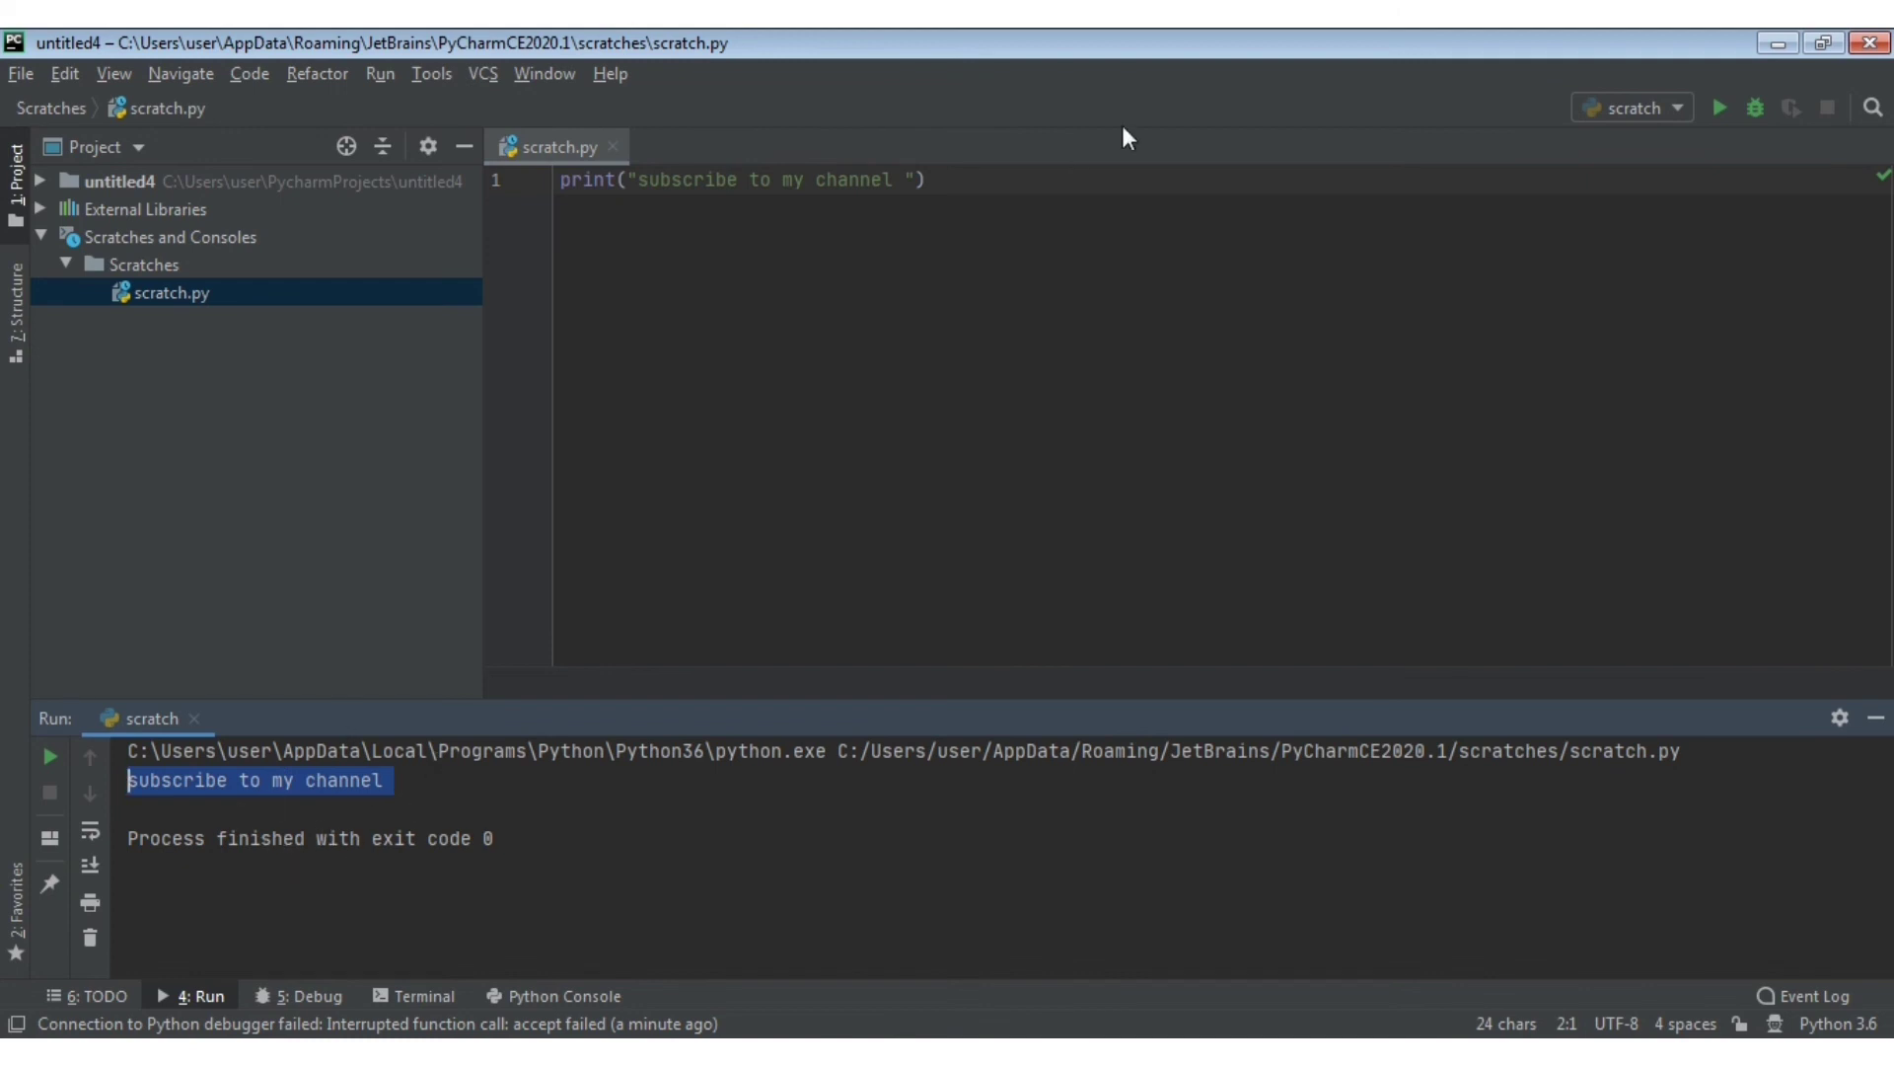
# Add print("LIKE + COMMENT + SHARE + SUBSCRIBE") as the second line of scratch.py
pyautogui.click(989, 202)
pyautogui.press('Return')
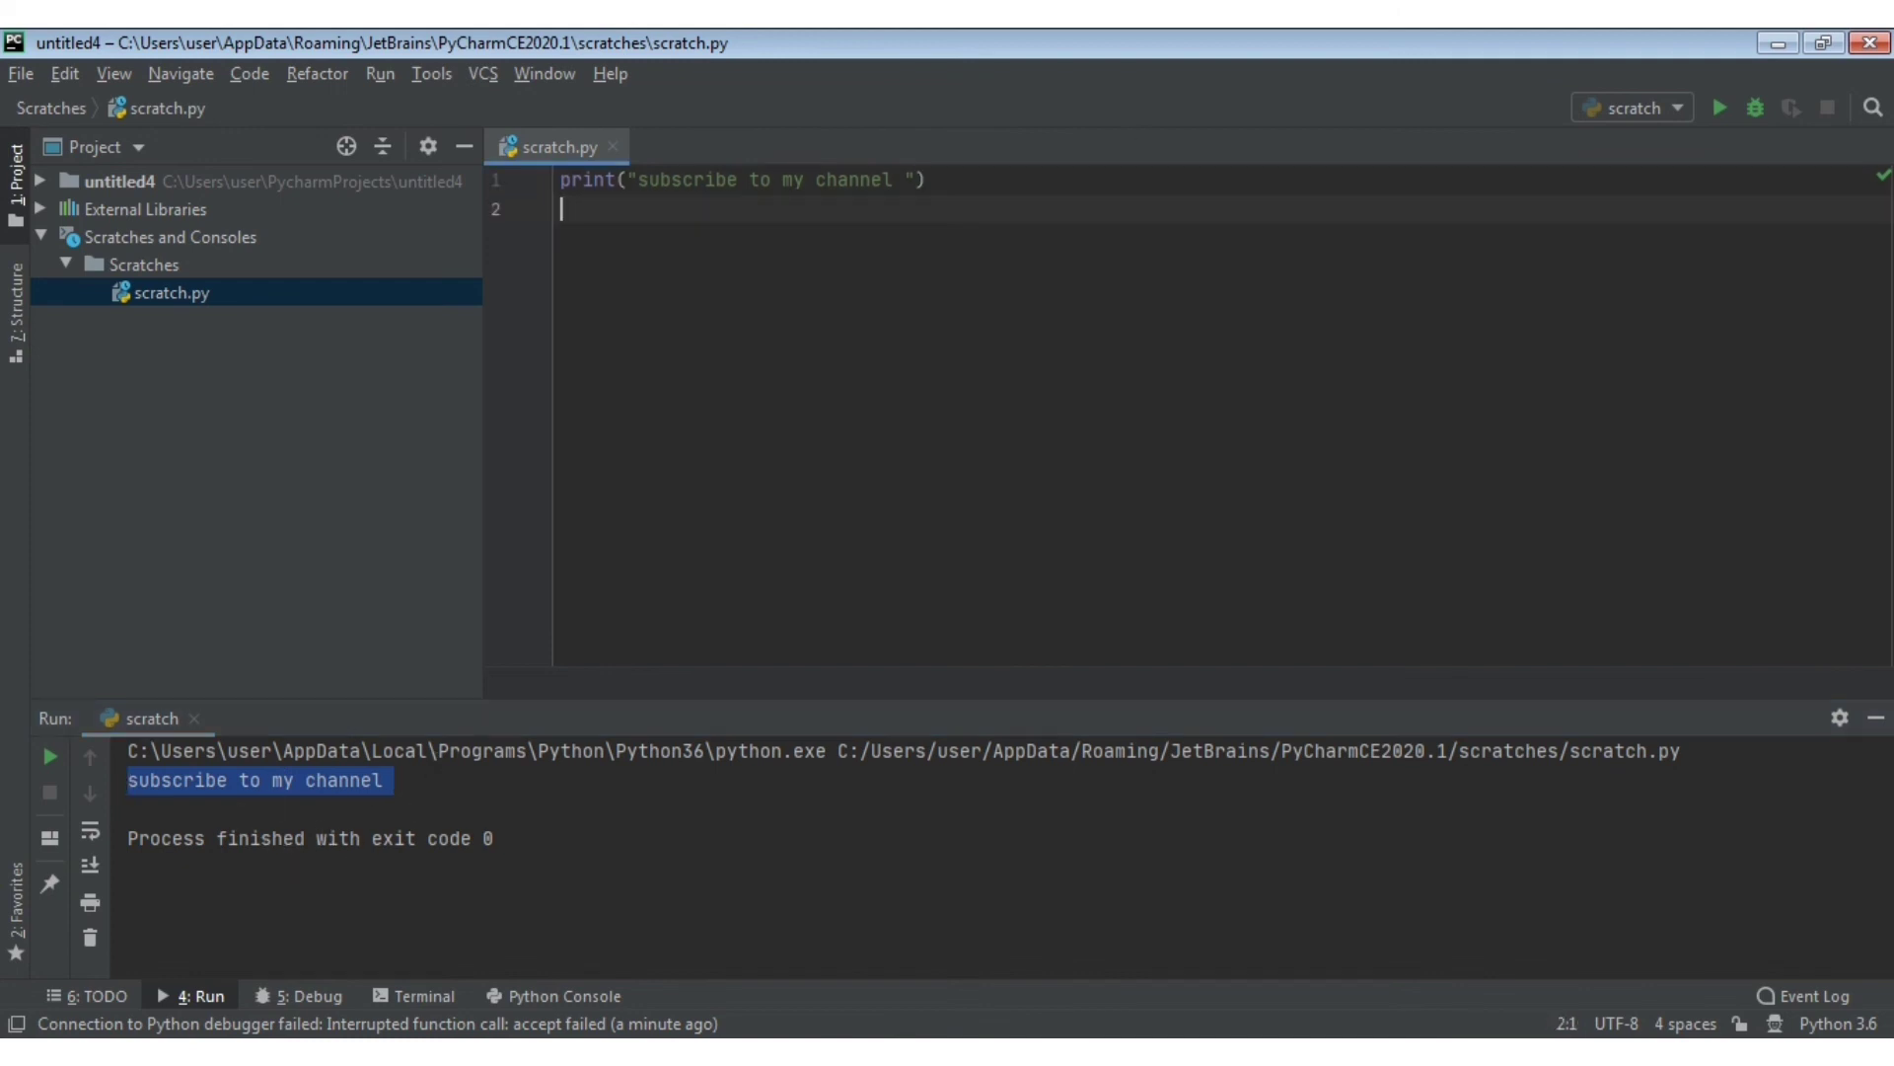
pyautogui.write('print("LIKE + COMMENT')
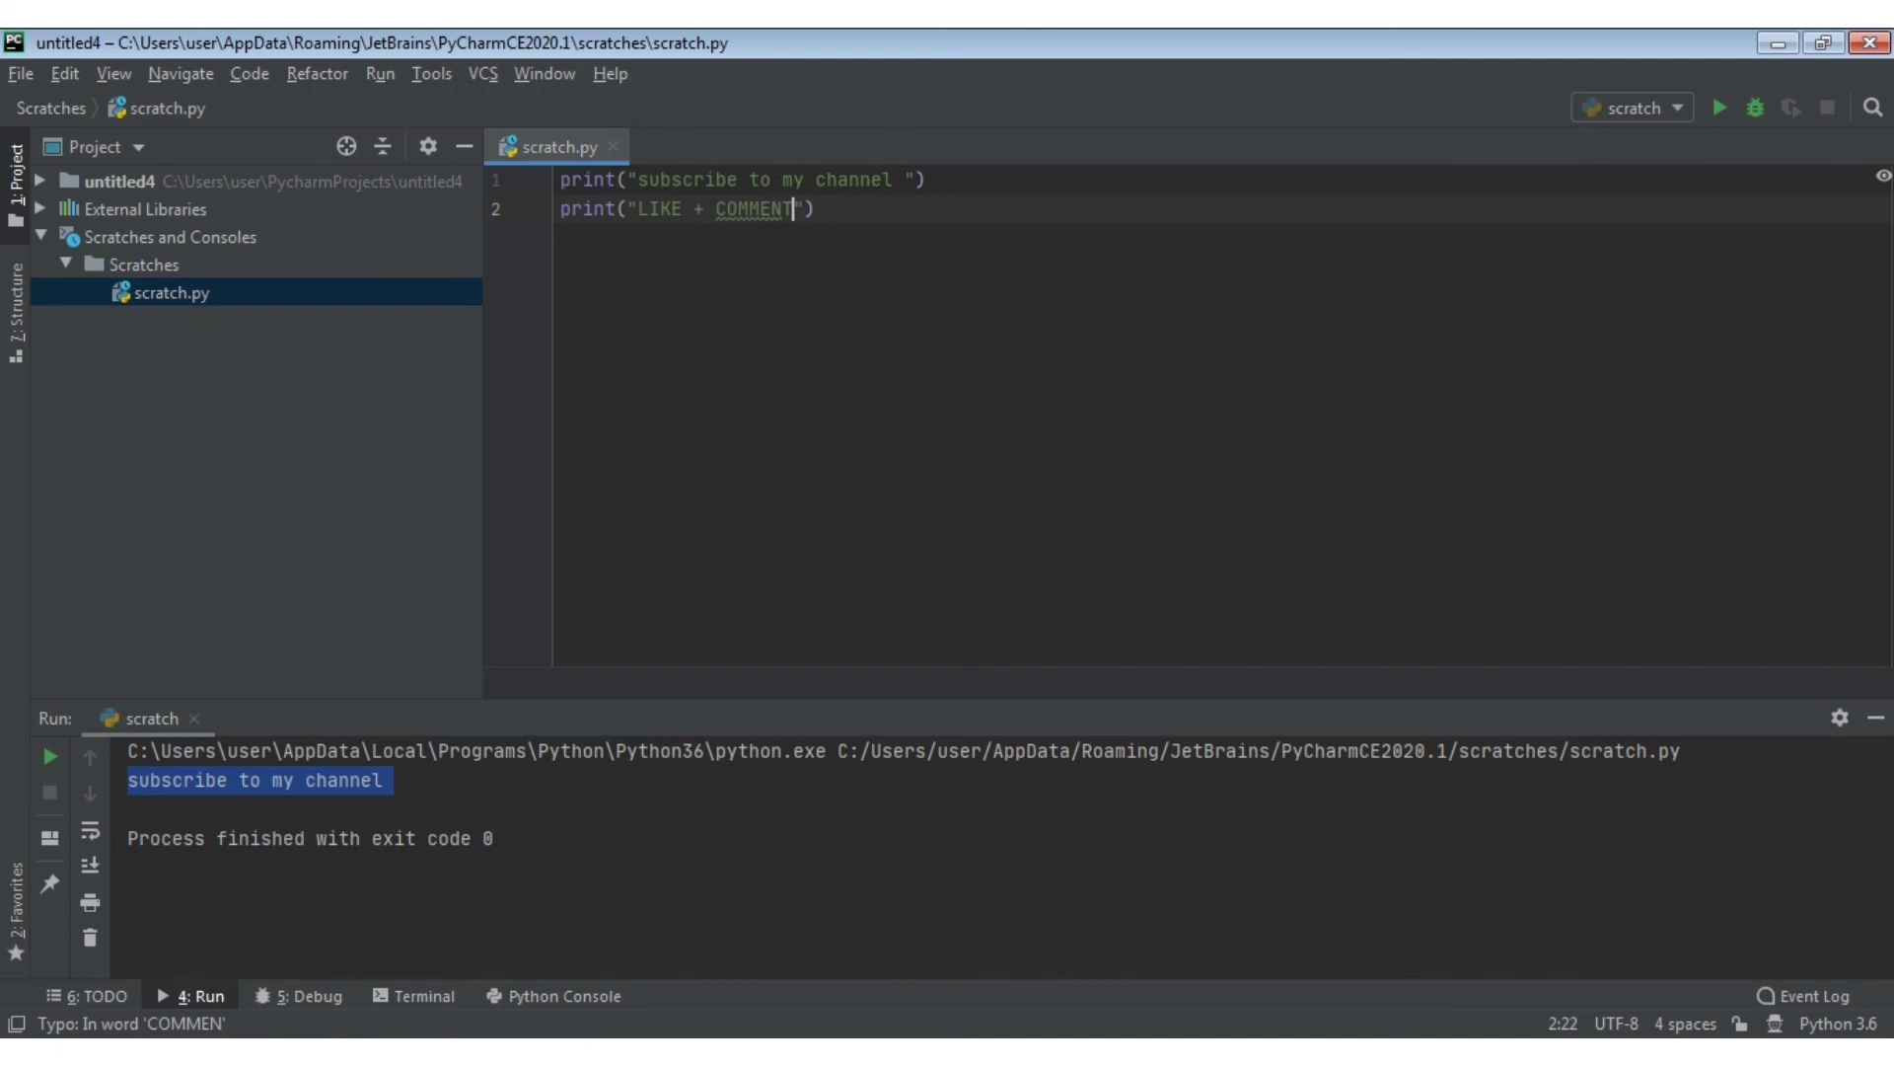
pyautogui.write(' + SHAR')
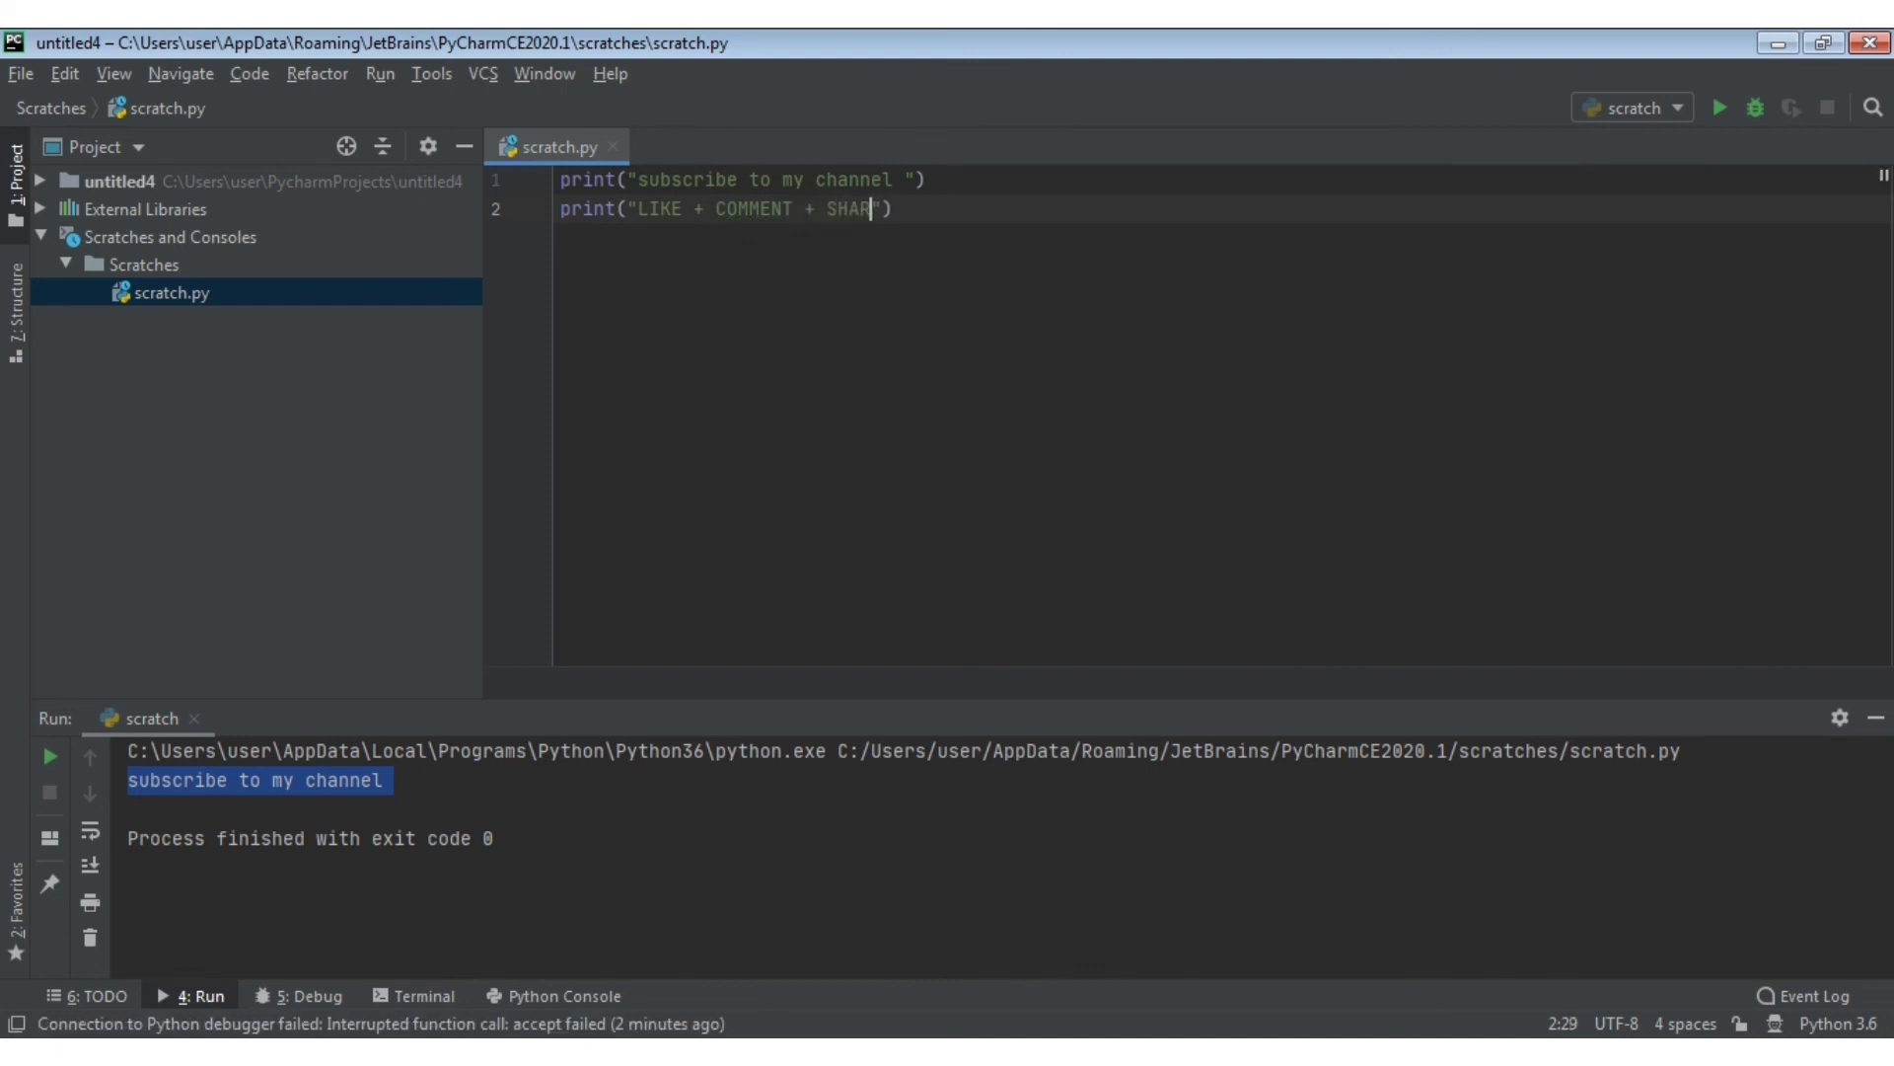
pyautogui.write('E+')
pyautogui.press('BackSpace')
pyautogui.write('+ SUBSCRIBE')
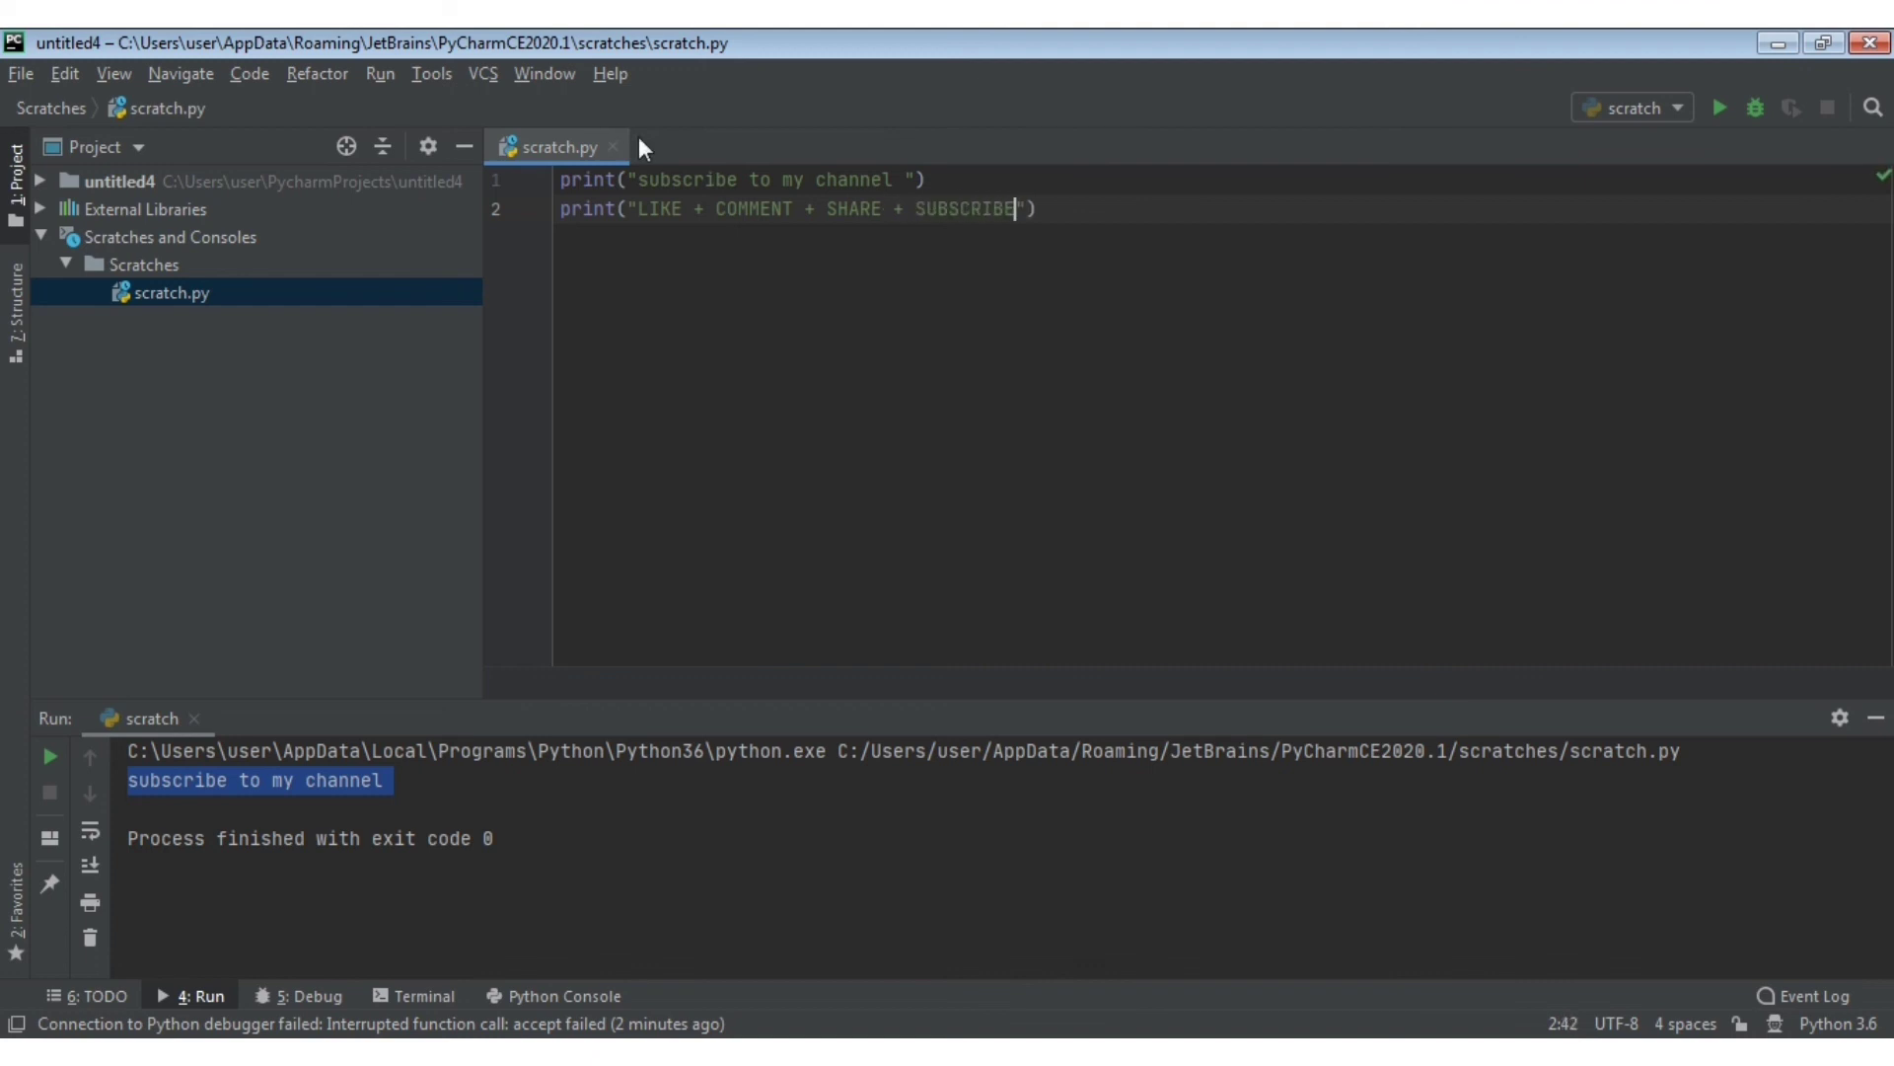
# Rerun the scratch script and select both printed lines in the run output
pyautogui.click(1714, 113)
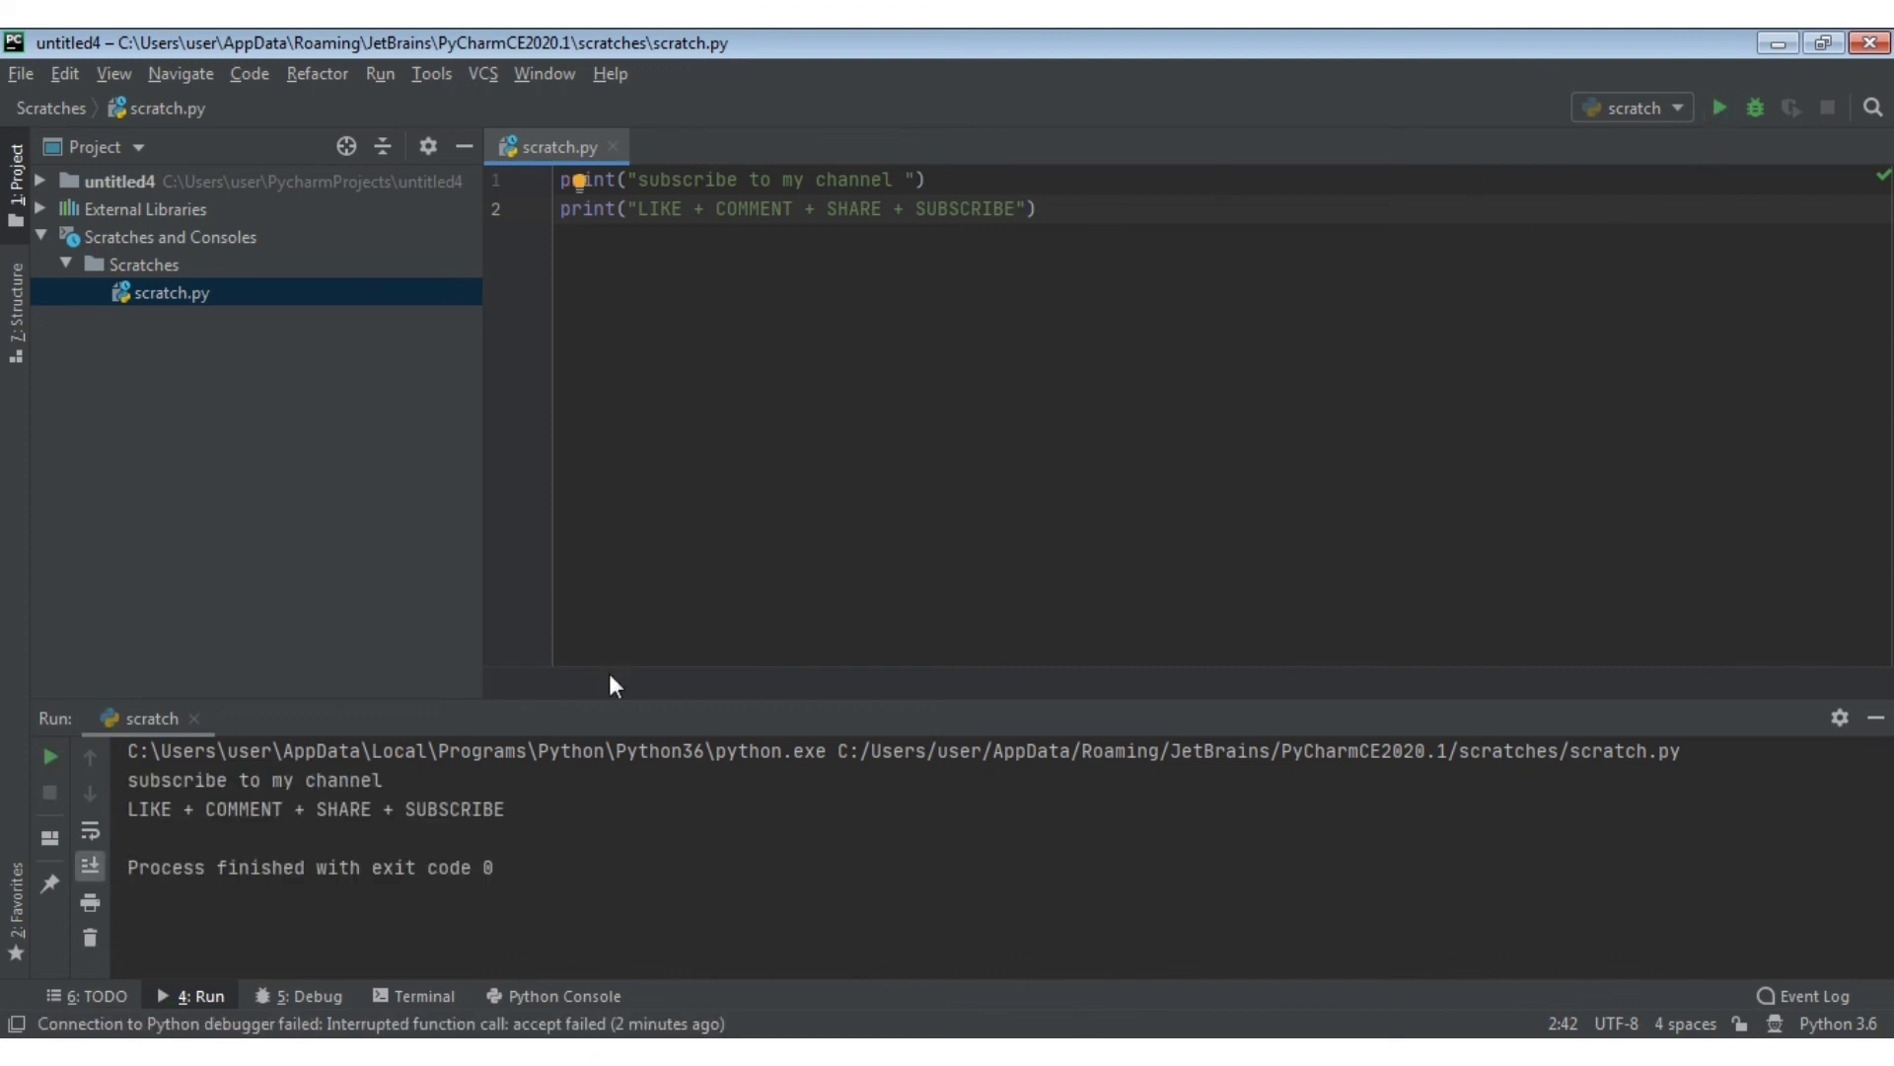
pyautogui.moveTo(508, 811); pyautogui.dragTo(97, 780)
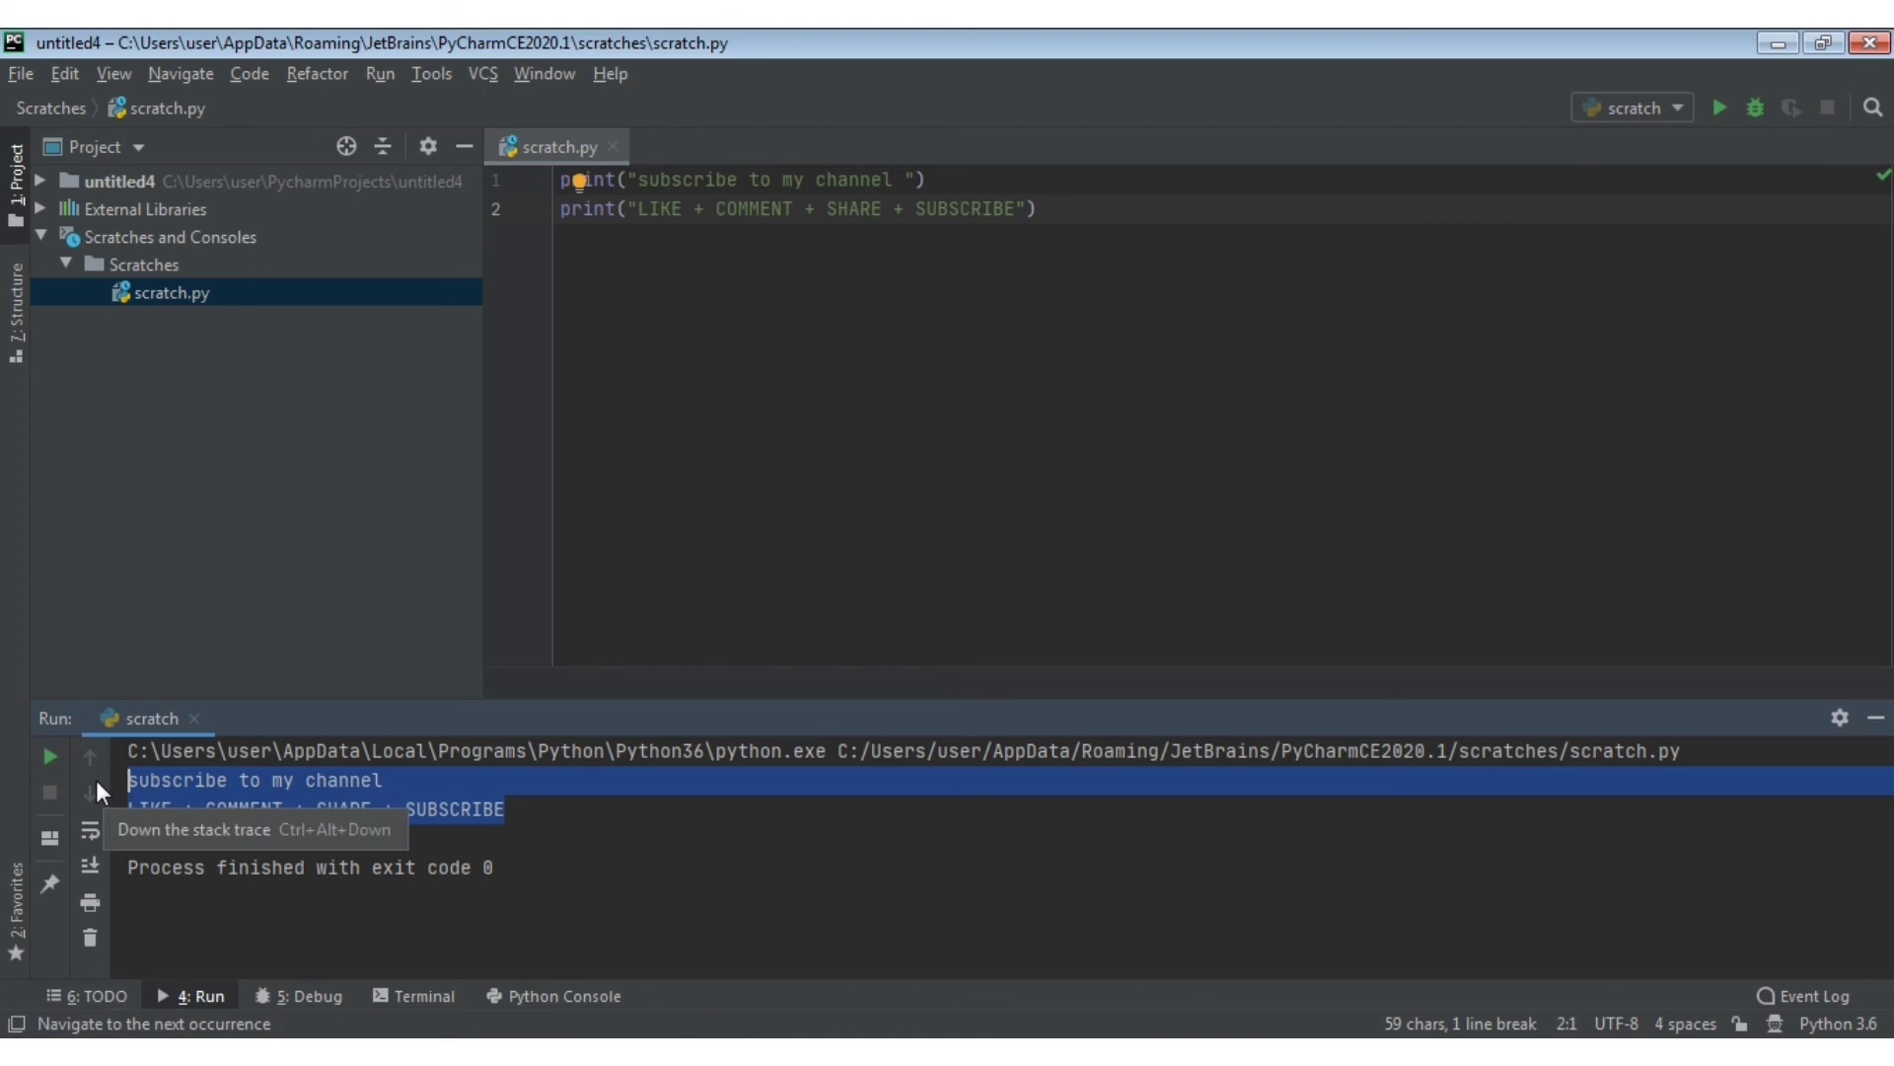